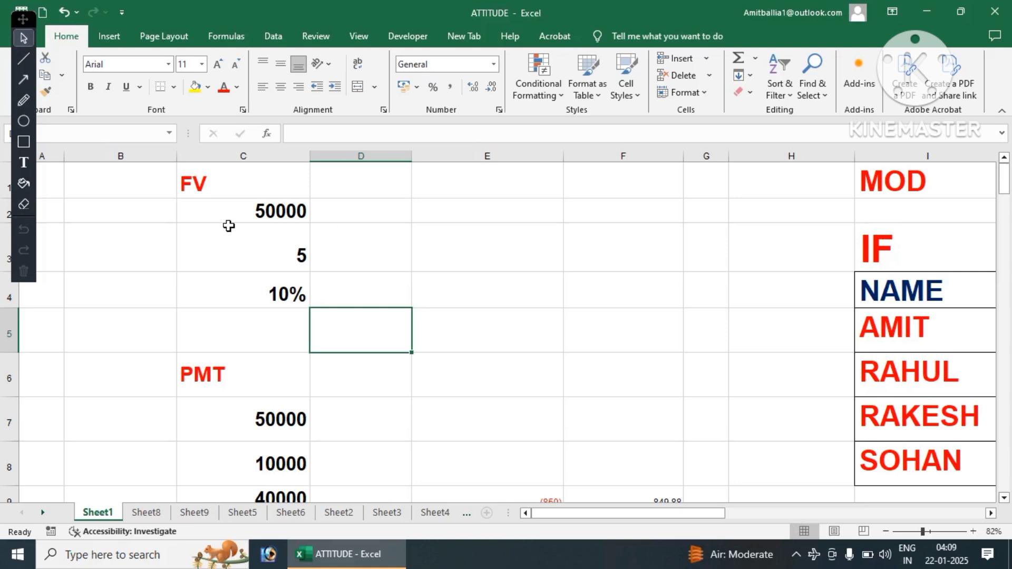
Step: Widen column C by about half its width to make room for the future value formula
left_click(270, 209)
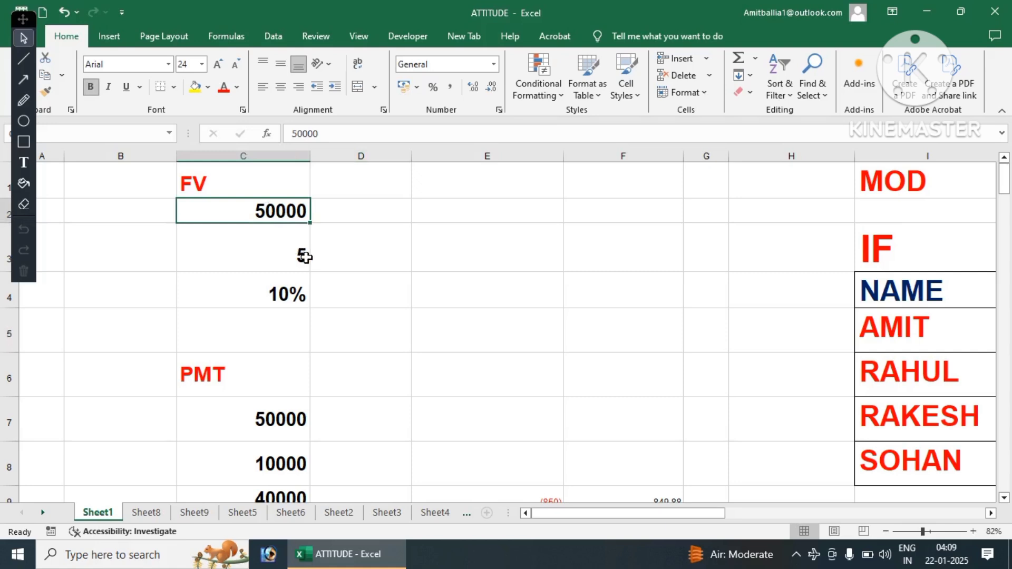
left_click(278, 256)
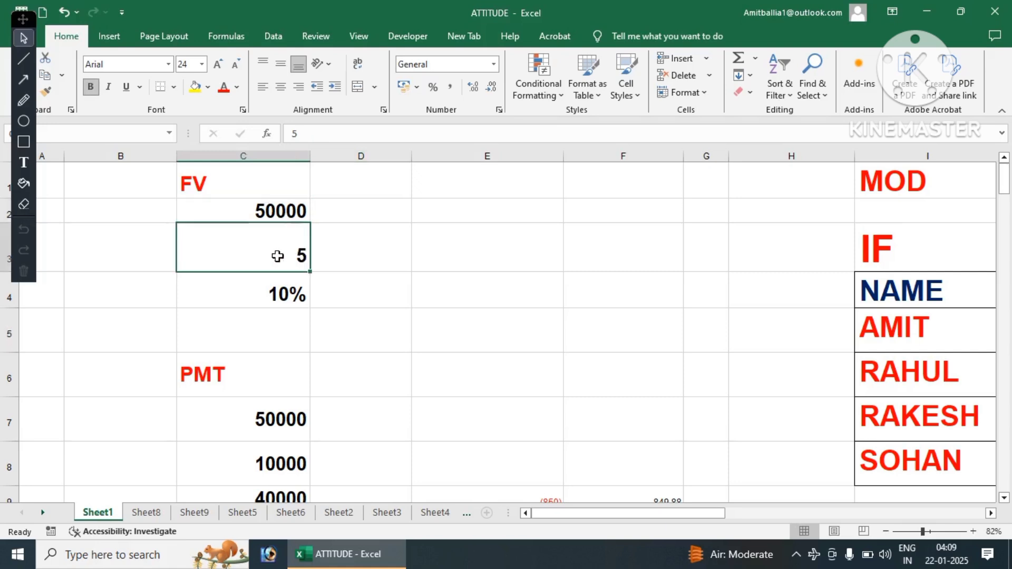
left_click(267, 301)
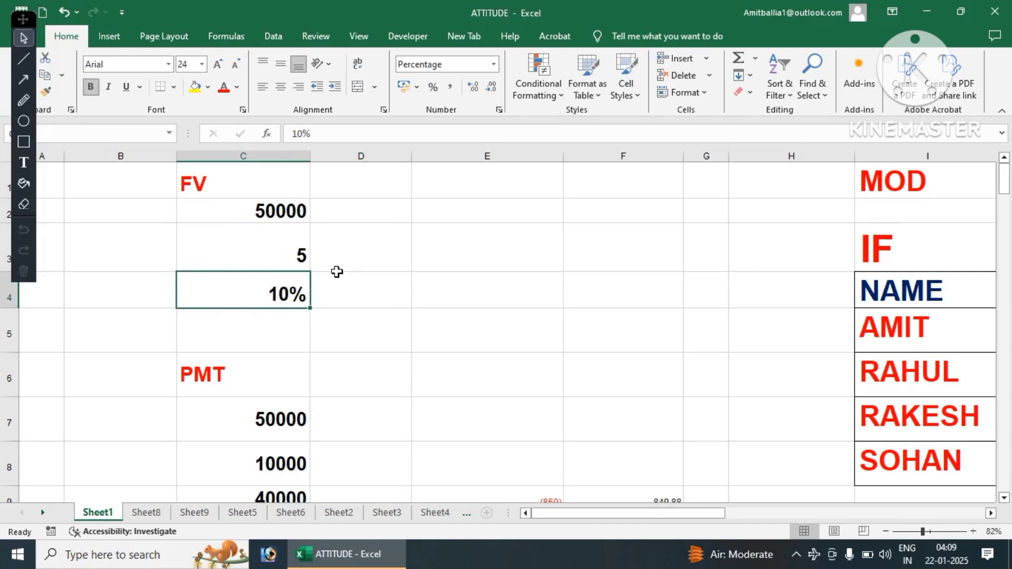
left_click(267, 325)
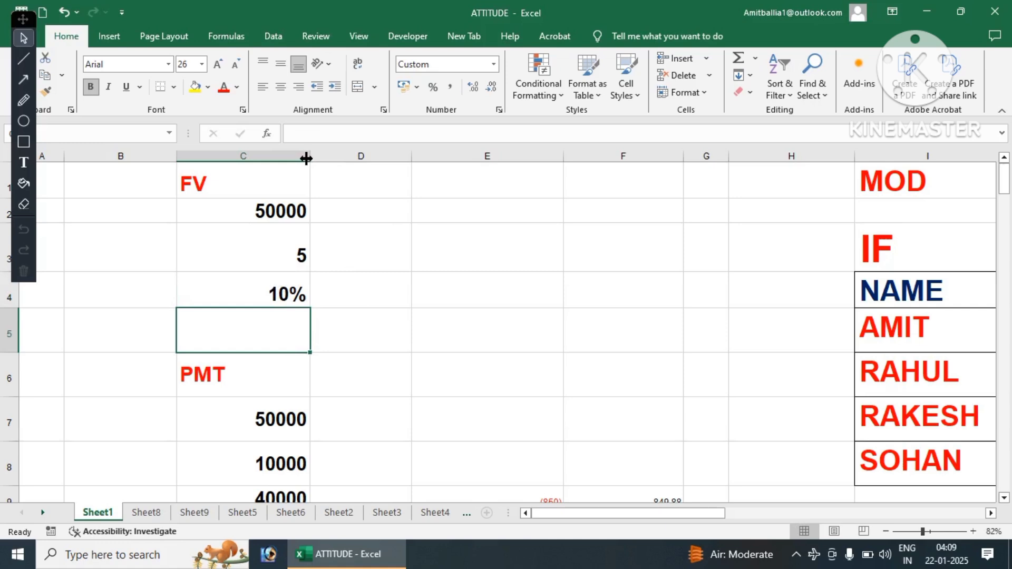
left_click_drag(306, 158, 370, 170)
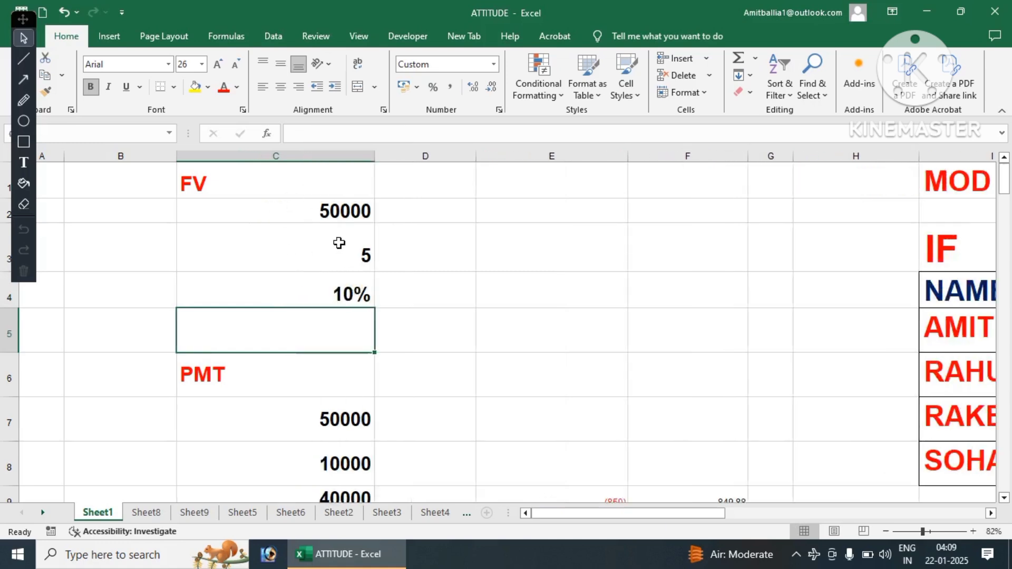
Step: Start an FV formula in C5 under the FV inputs, using C4/12 as the monthly rate
left_click(308, 211)
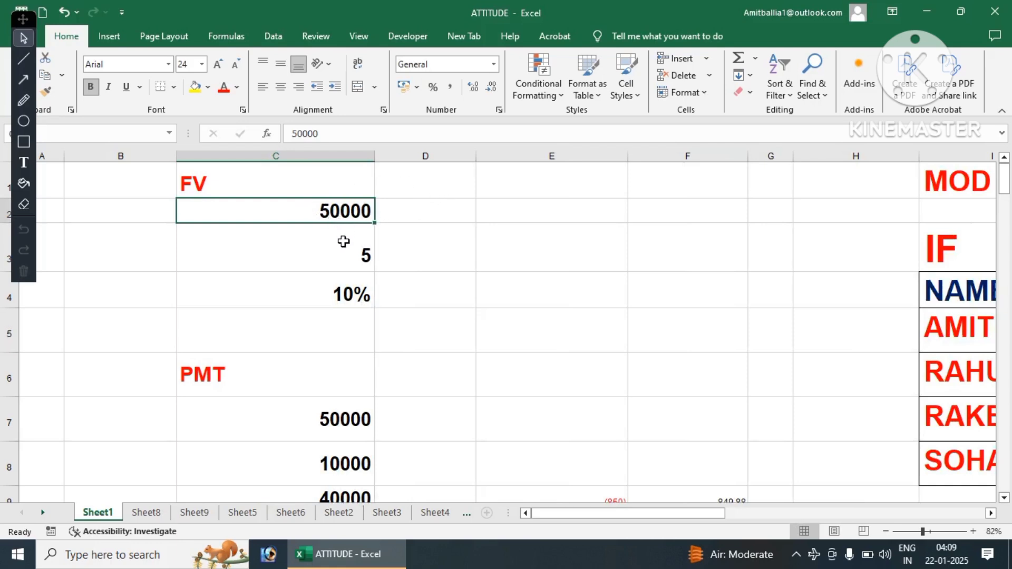
left_click(358, 258)
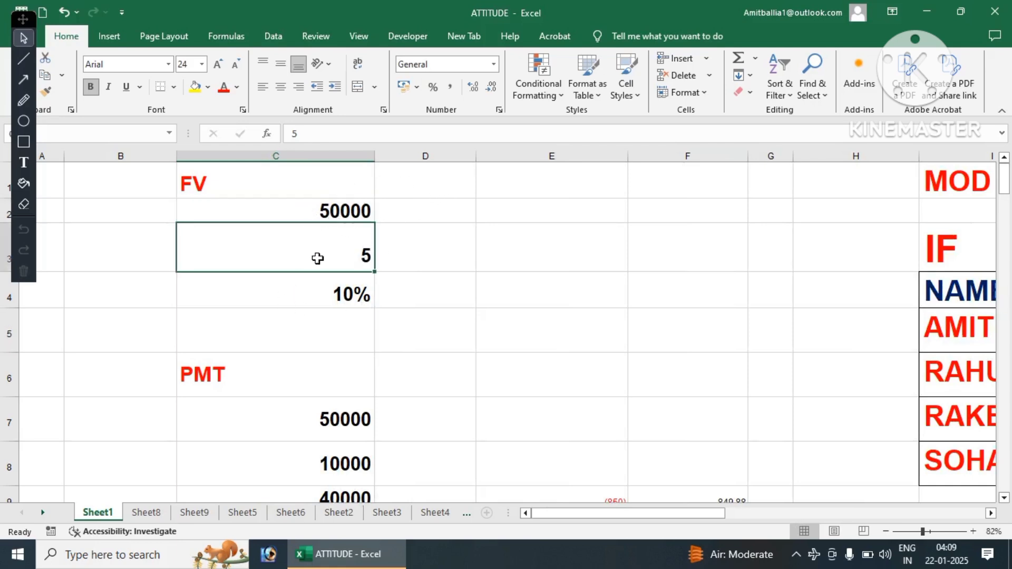
left_click(316, 296)
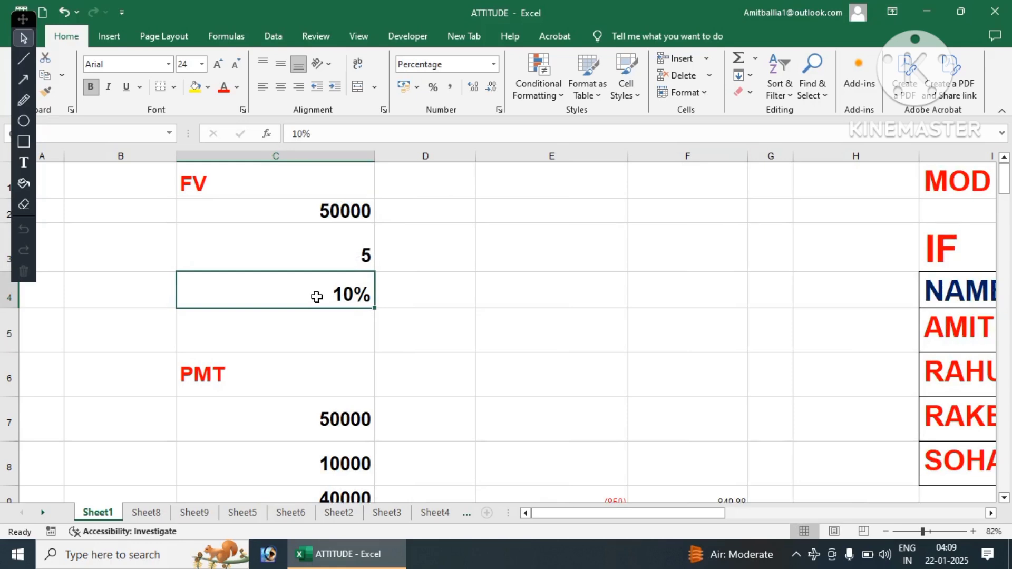
left_click(324, 327)
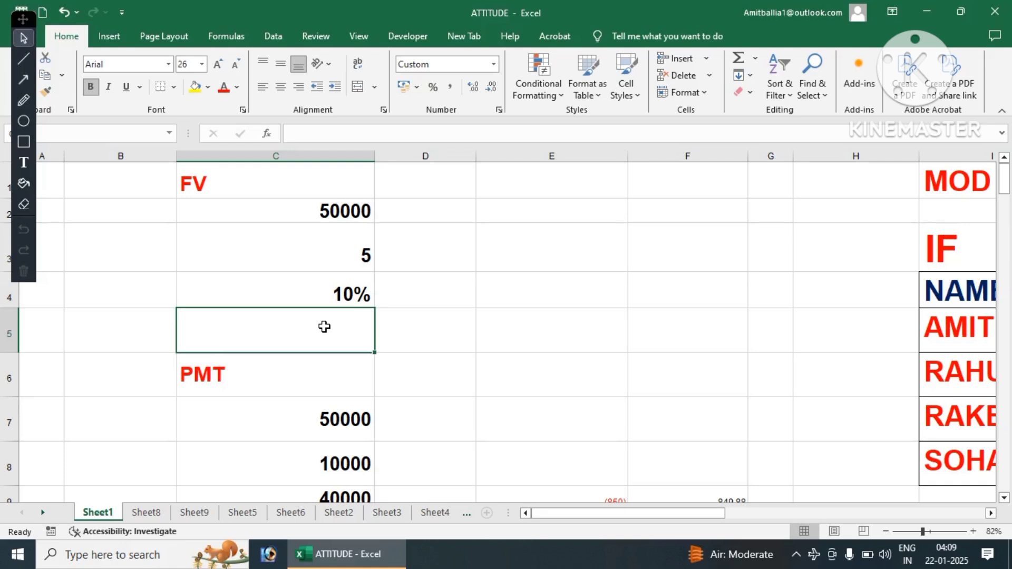
type("=")
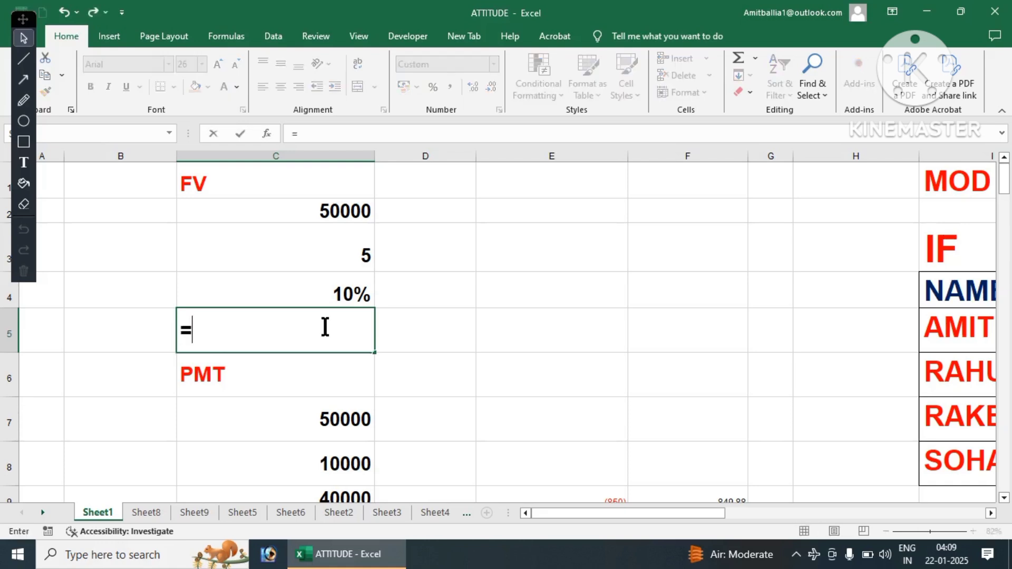
type("fv")
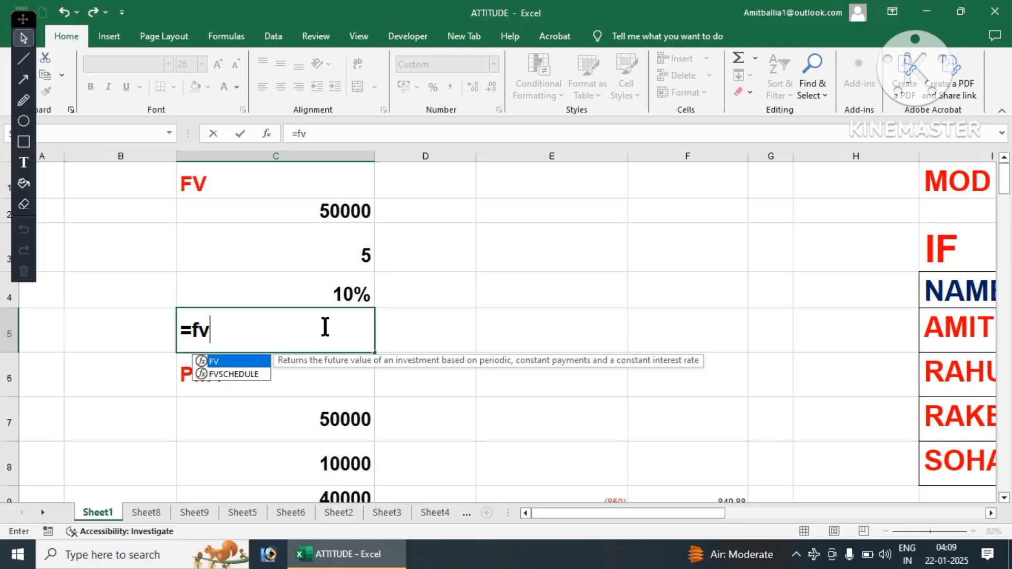
key("Tab")
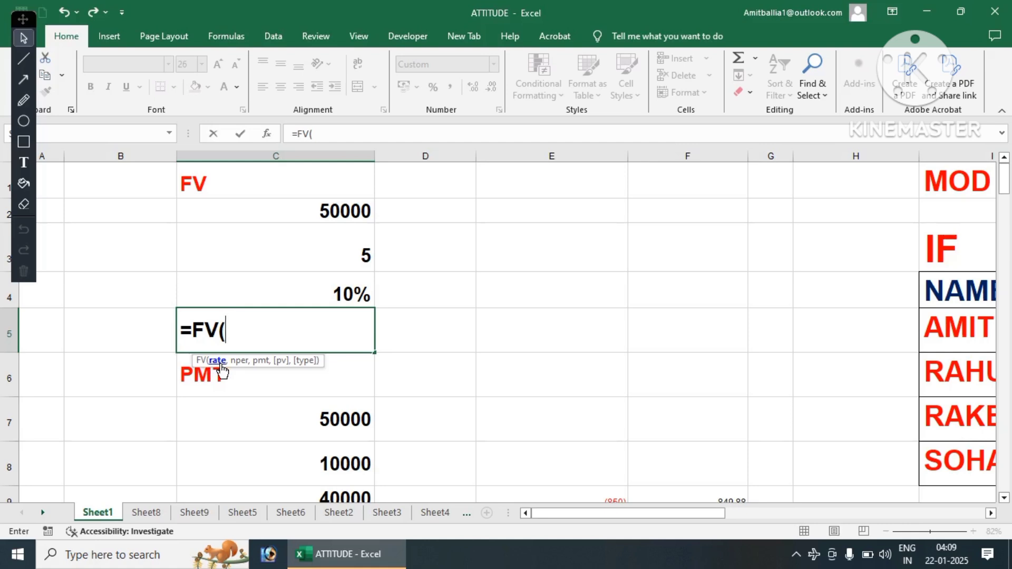
left_click(338, 294)
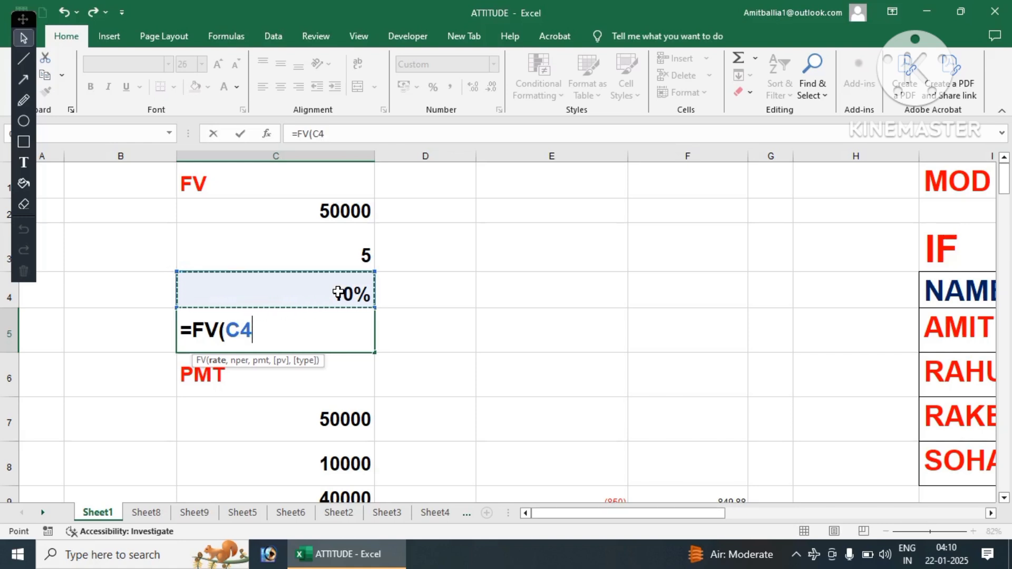
type("/")
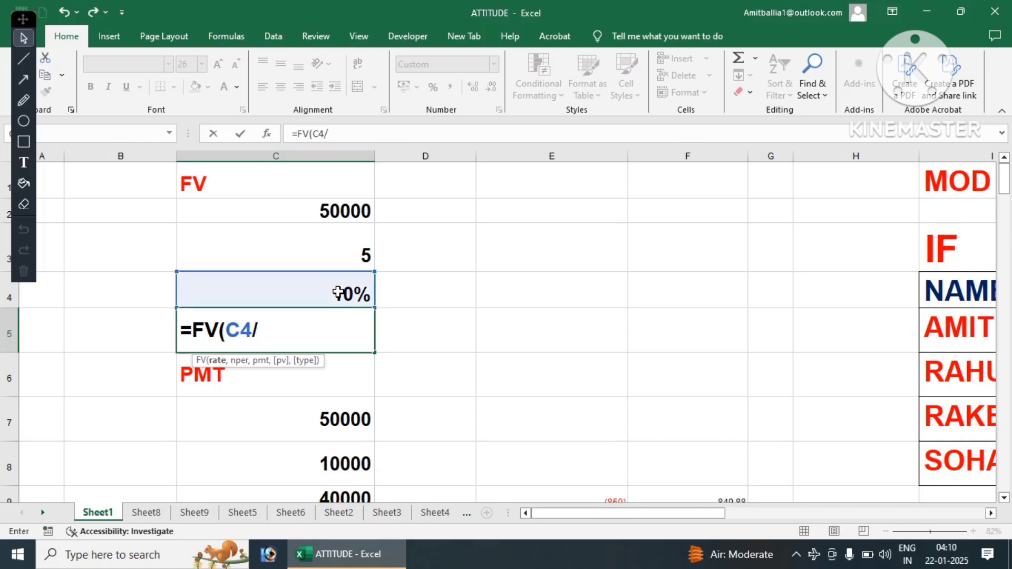
type("12,")
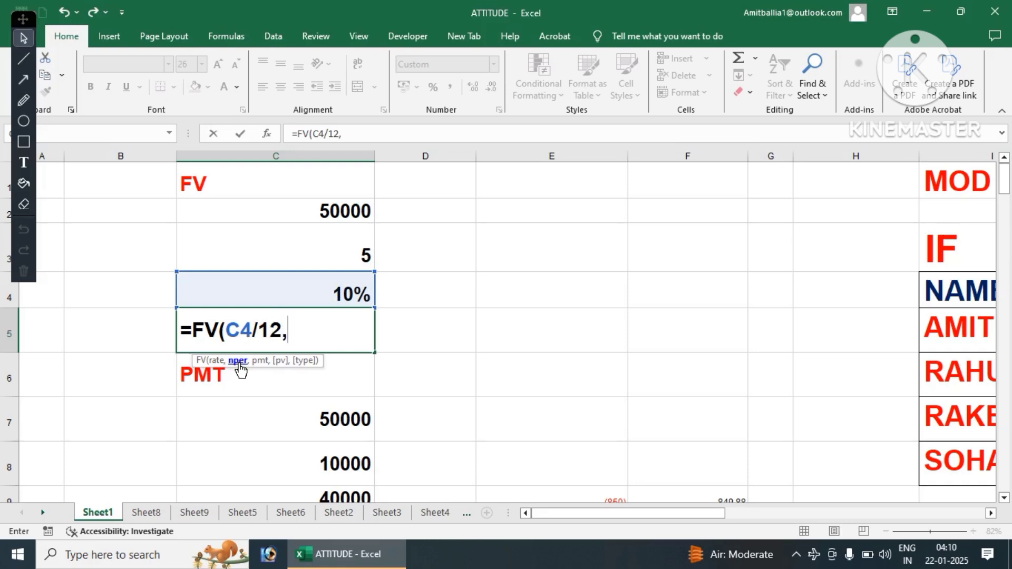
Step: Complete the C5 formula with C3*12 as the number of periods, 0 as the payment and C2 as the present value
left_click(337, 243)
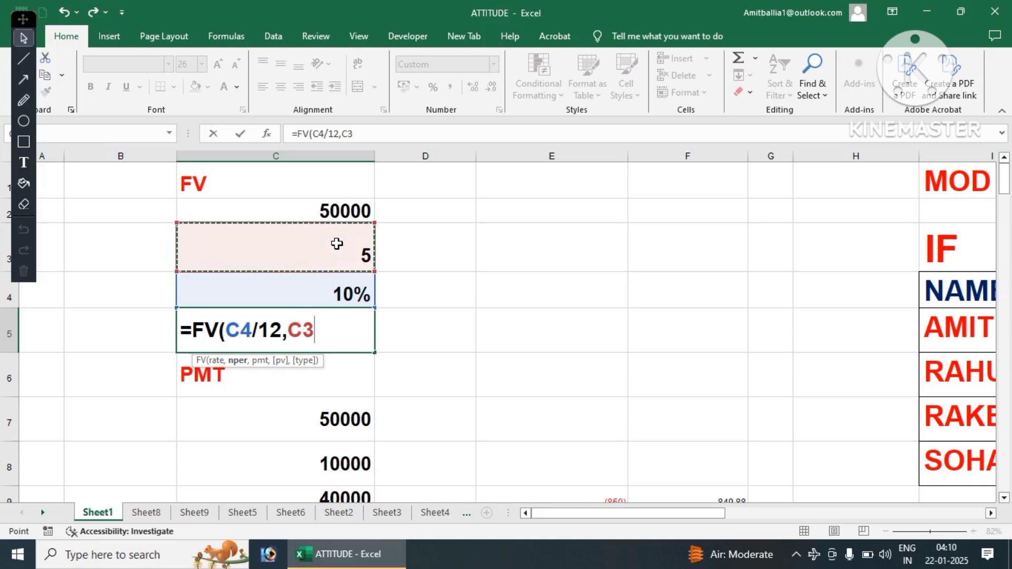
type("*")
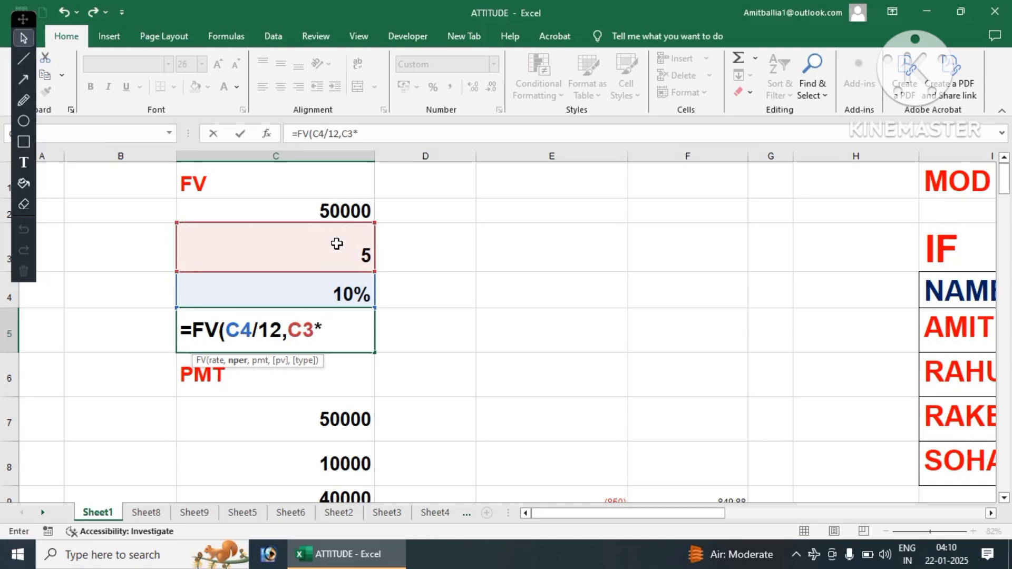
type("12,")
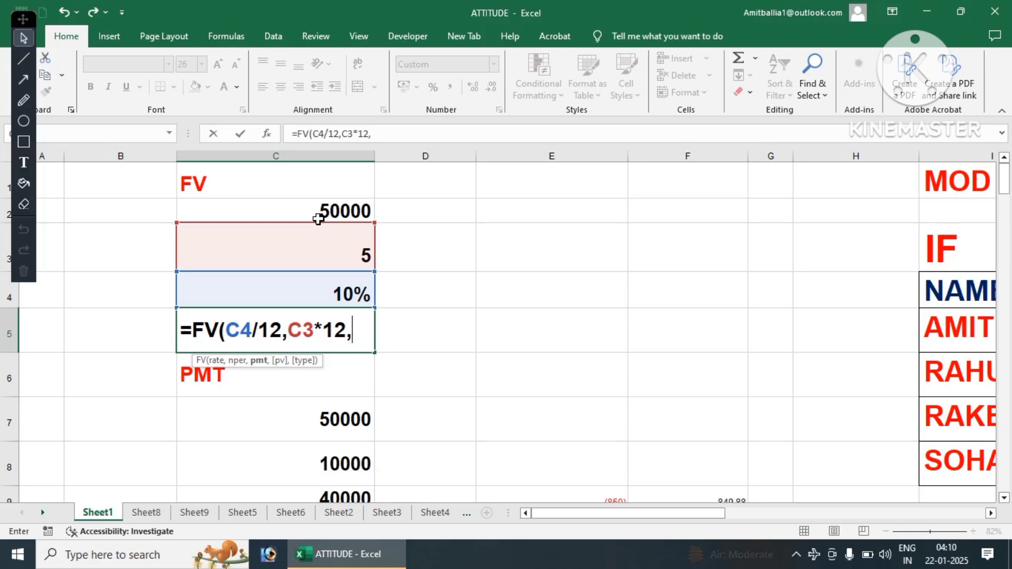
type("0,")
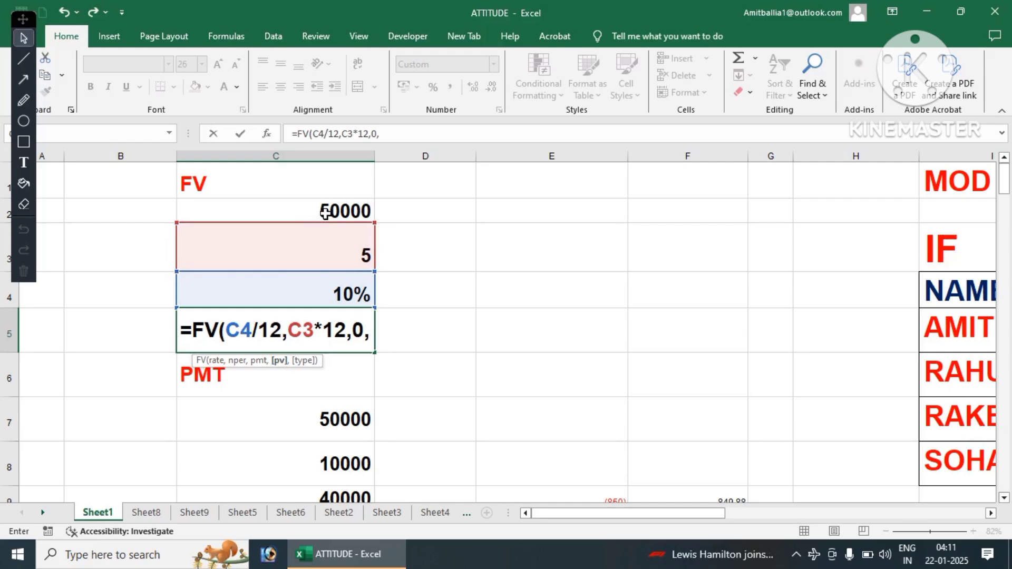
left_click(305, 210)
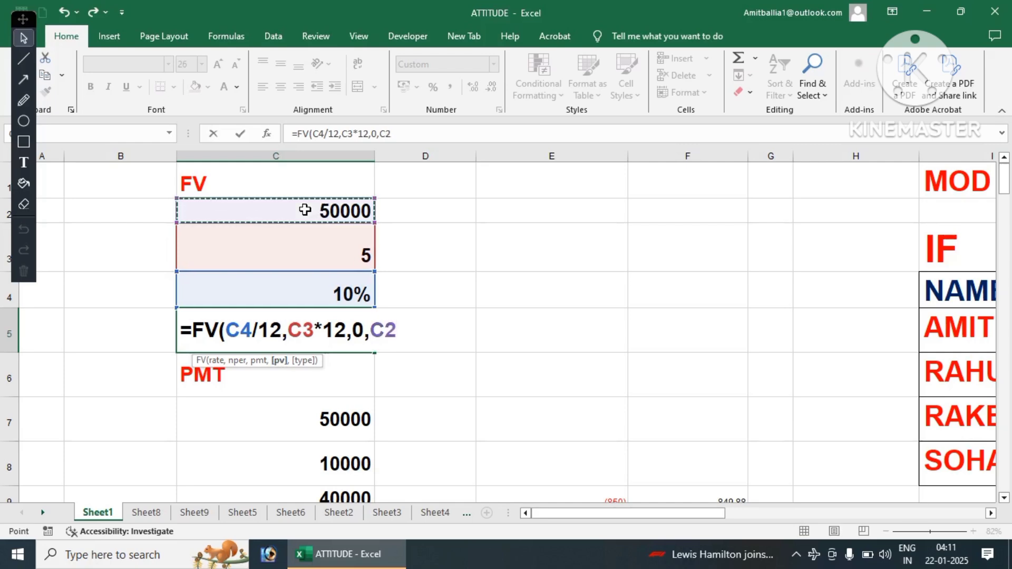
type(")")
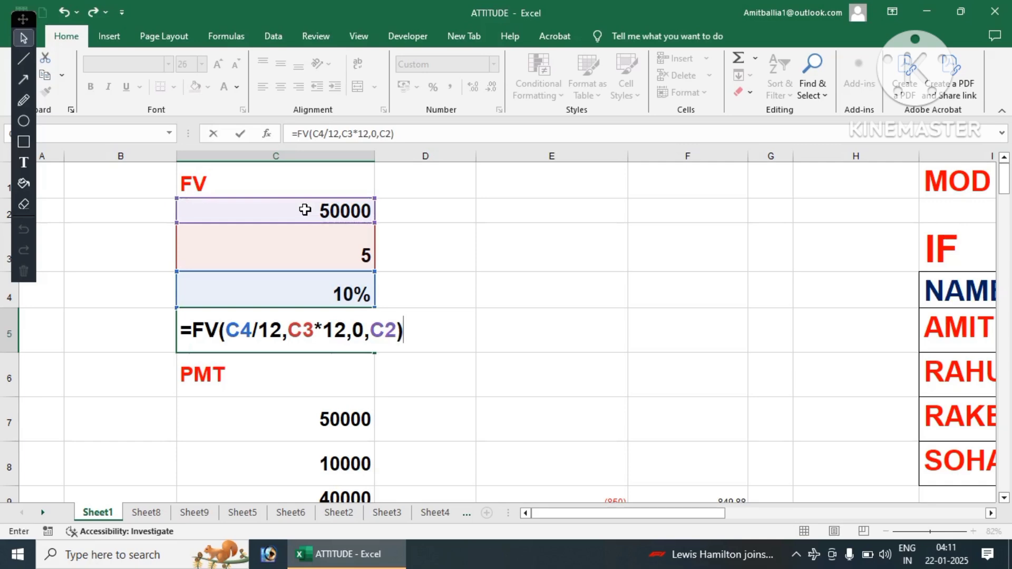
key("Return")
Step: Negate the C5 formula by adding a minus sign before FV, making it =-FV(C4/12,C3*12,0,C2)
left_click(281, 330)
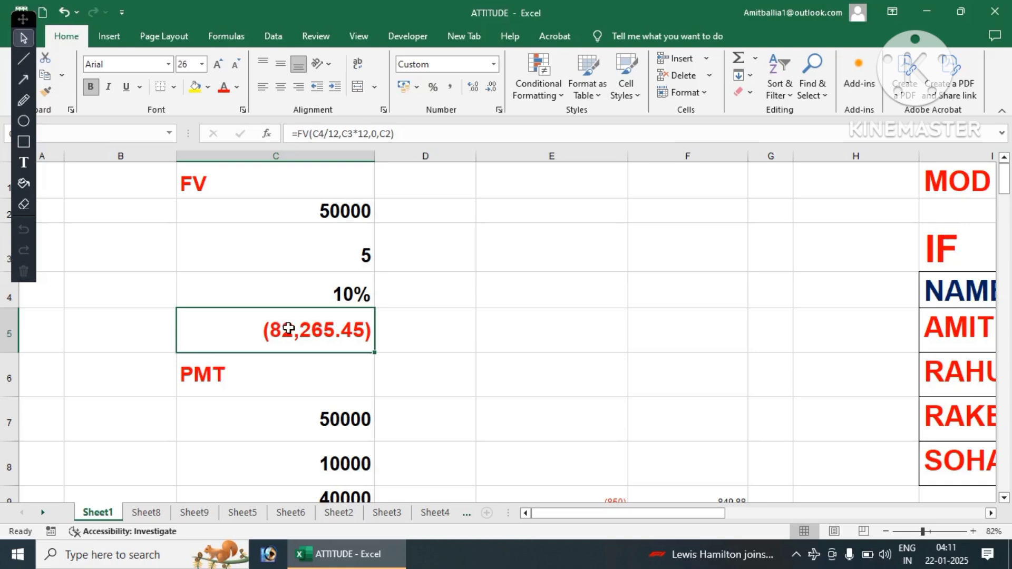
double_click(288, 329)
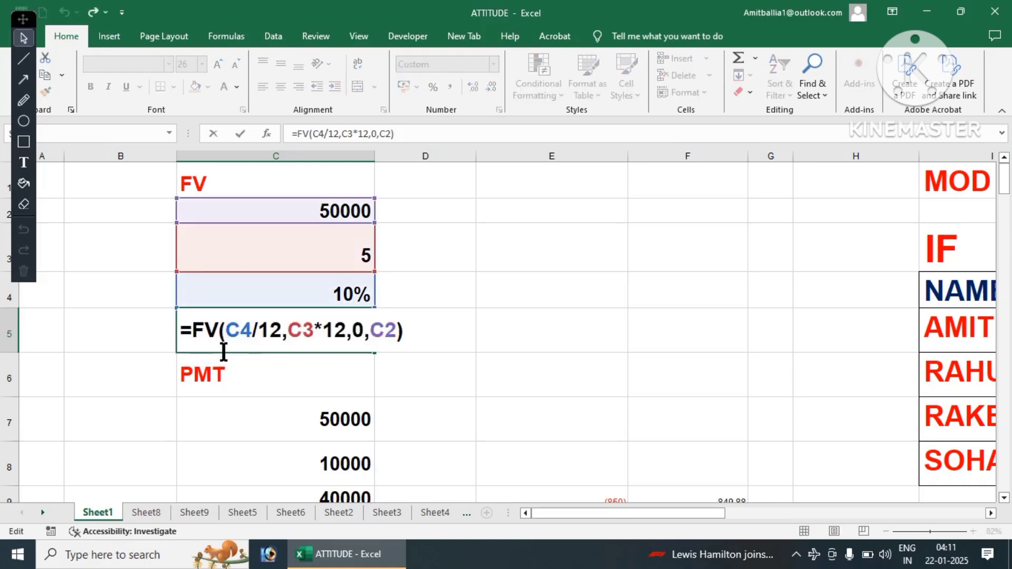
type("-")
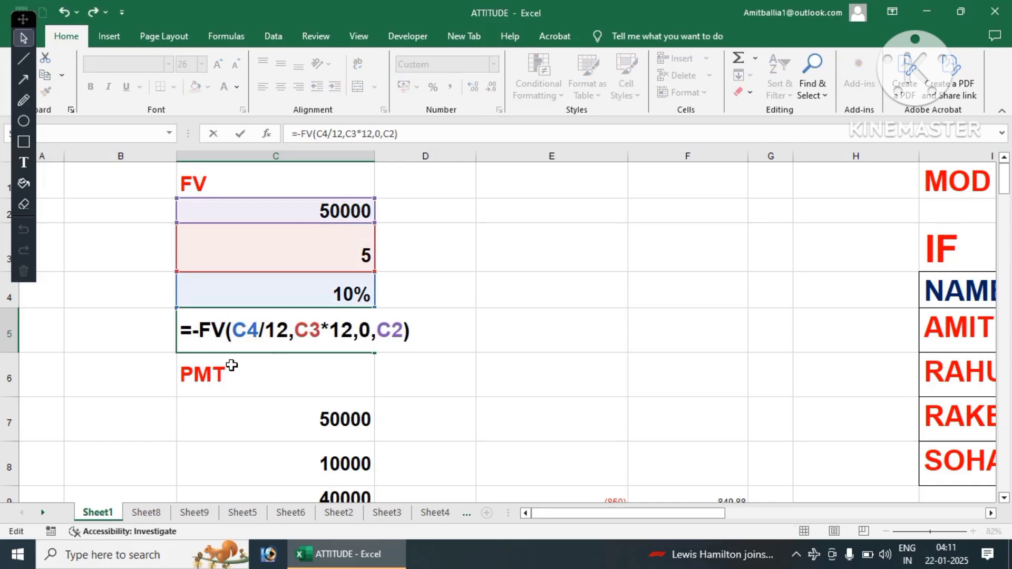
key("Return")
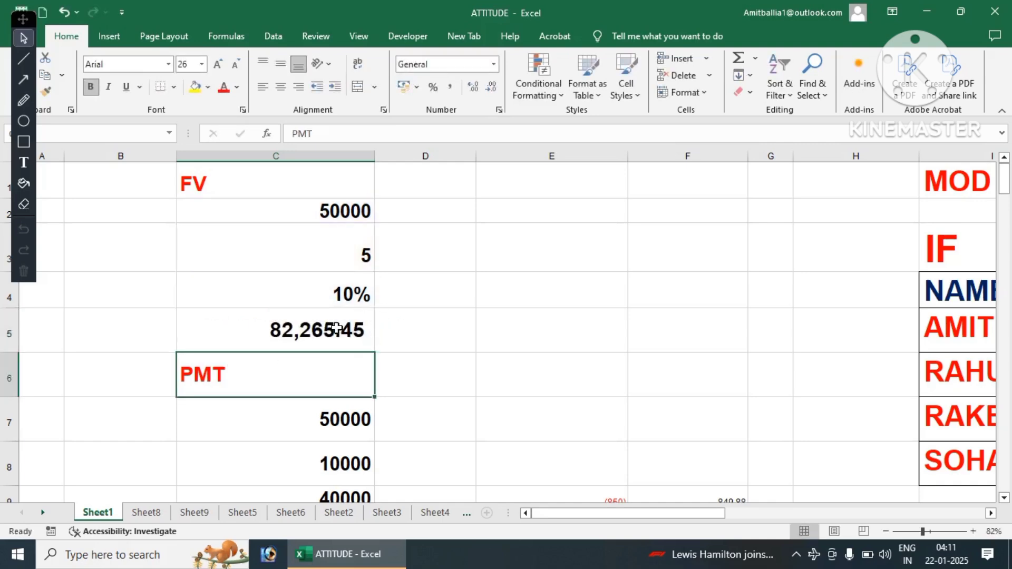
Step: Format C5 as Currency with no symbol and 0 decimal places
left_click(336, 329)
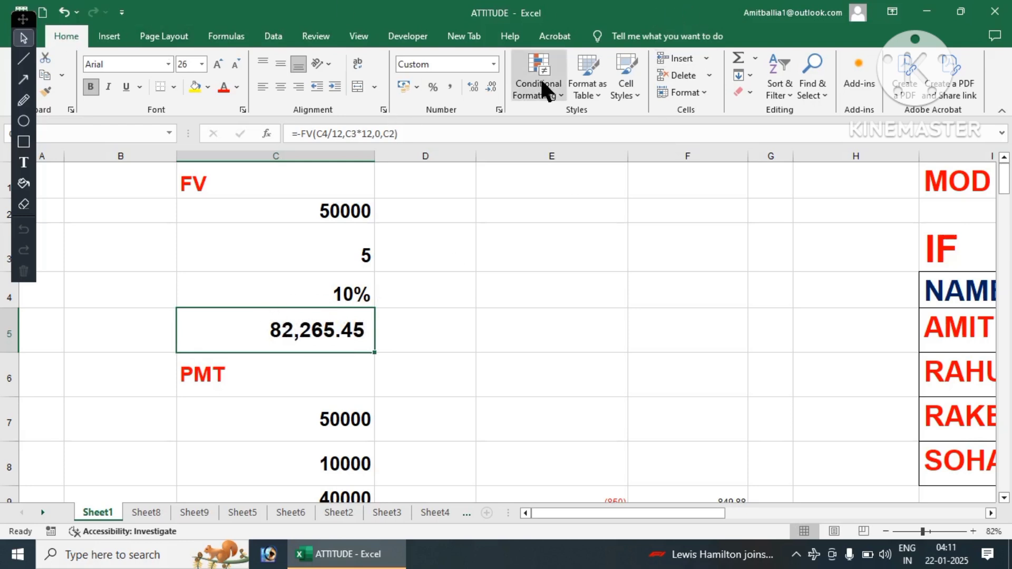
left_click(498, 109)
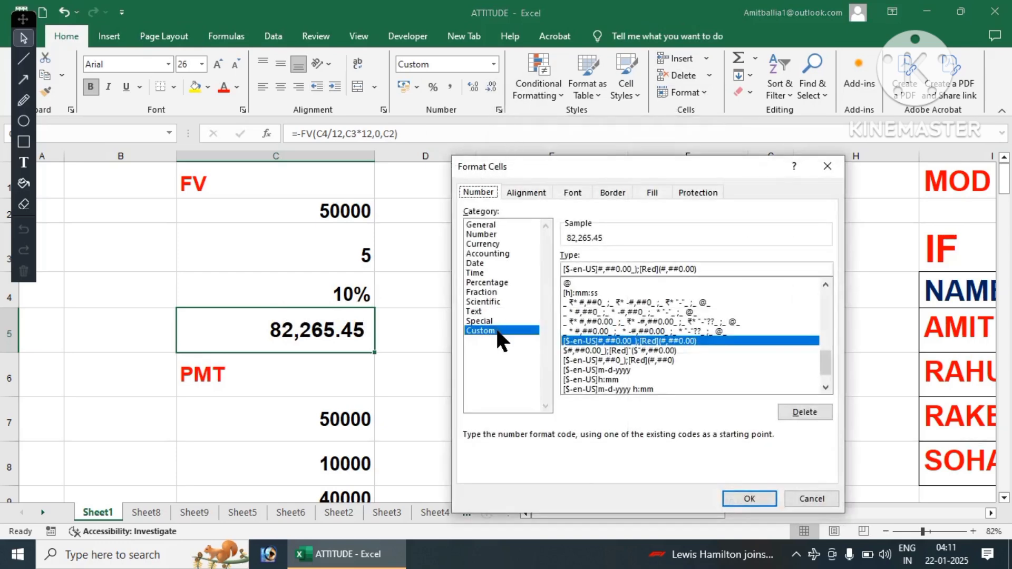
left_click(483, 244)
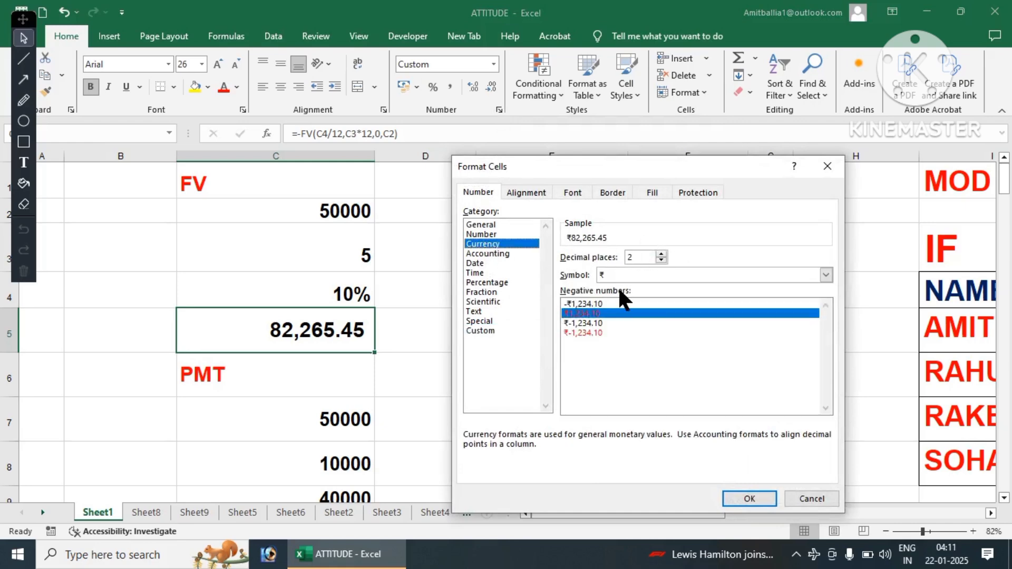
left_click(616, 273)
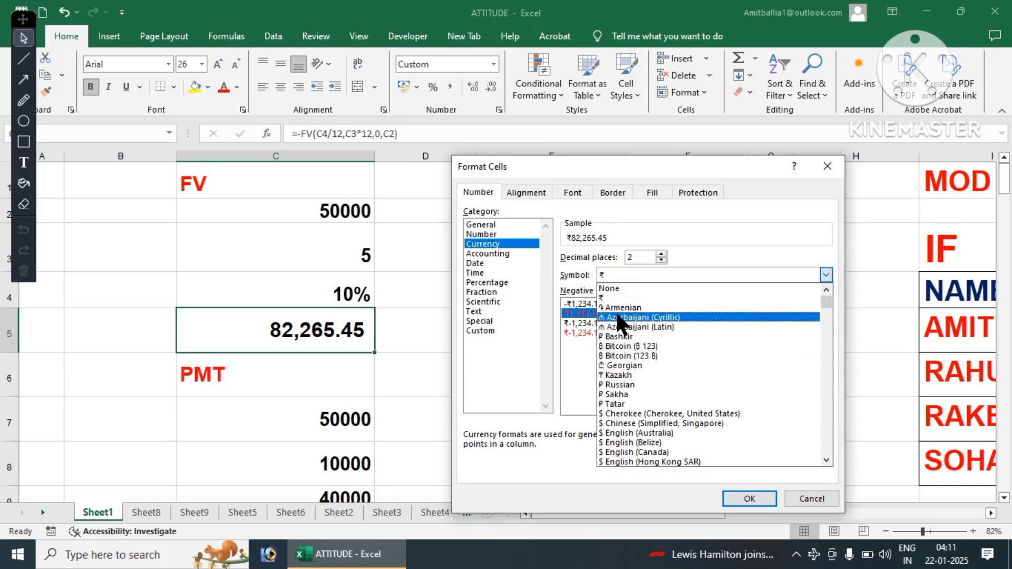
left_click(603, 288)
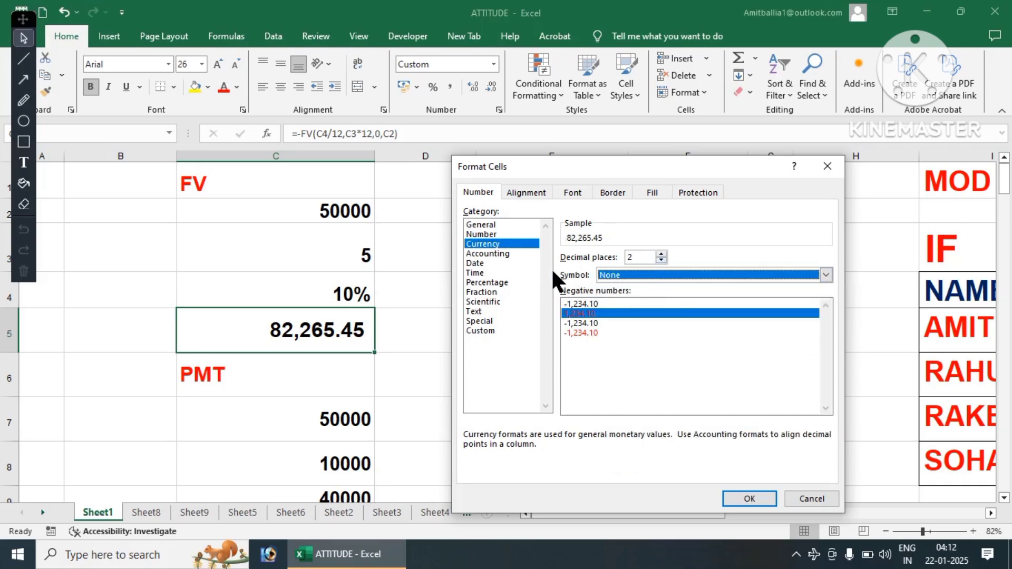
left_click(660, 259)
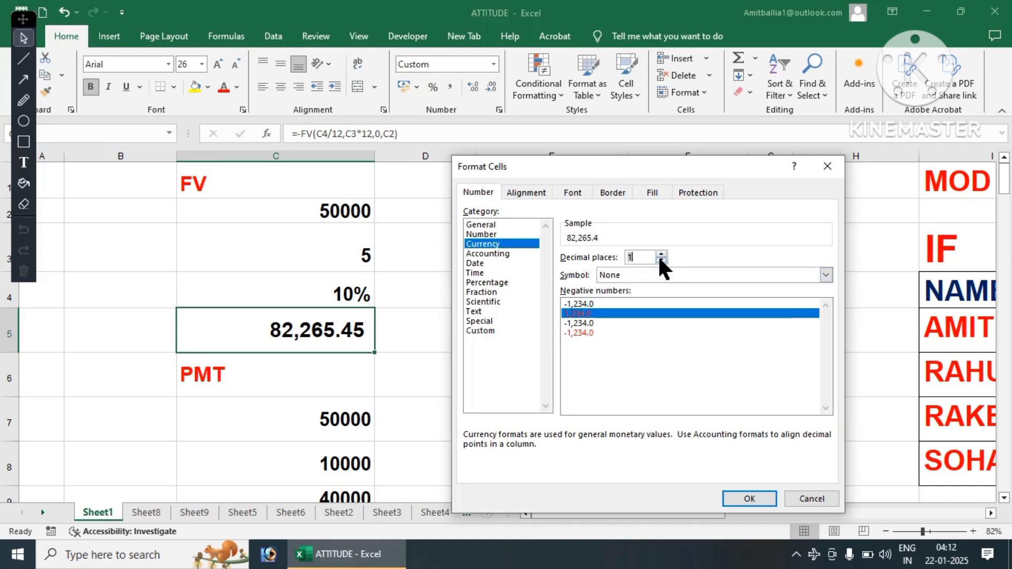
left_click(660, 259)
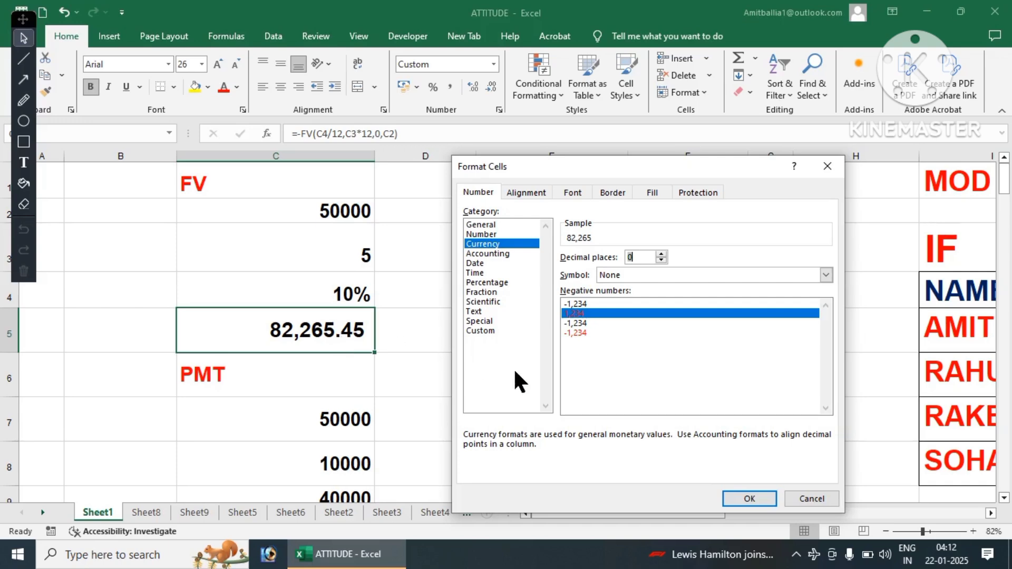
left_click(744, 495)
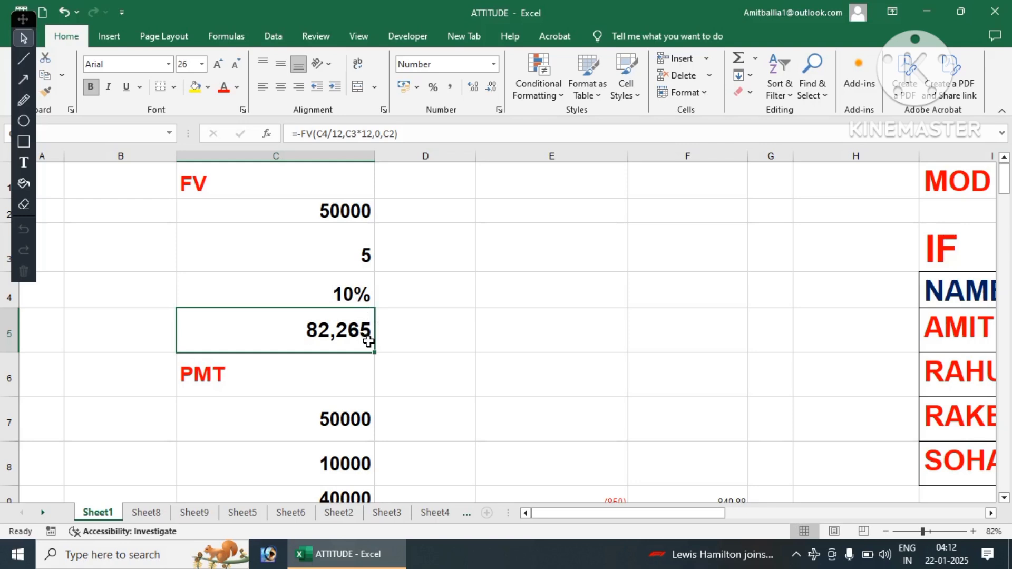
Step: Clear the old results from B12:F12 below the PMT inputs
key("Down")
key("Down")
key("Down")
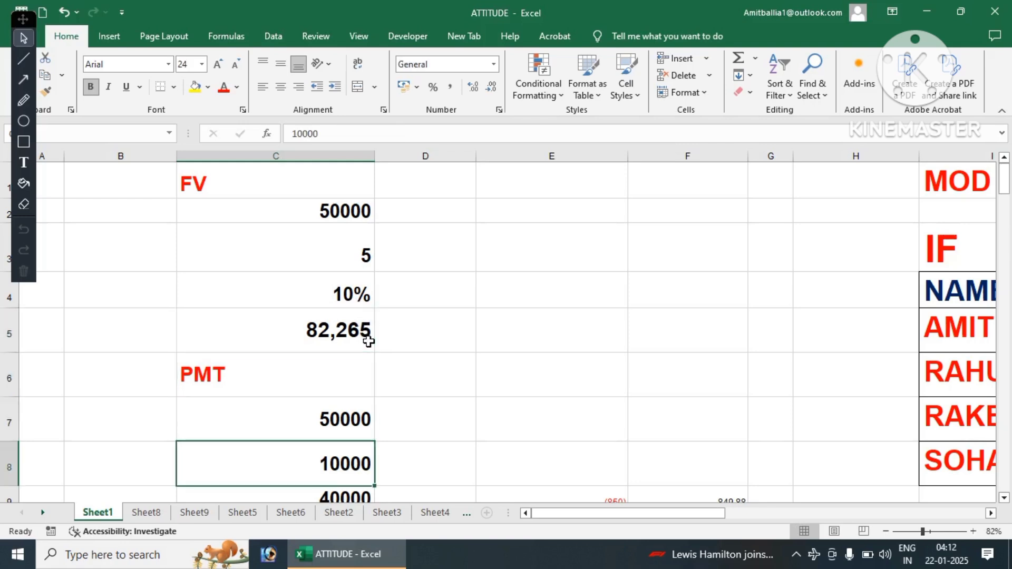
key("Down")
key("Down")
key("Down")
key("Down")
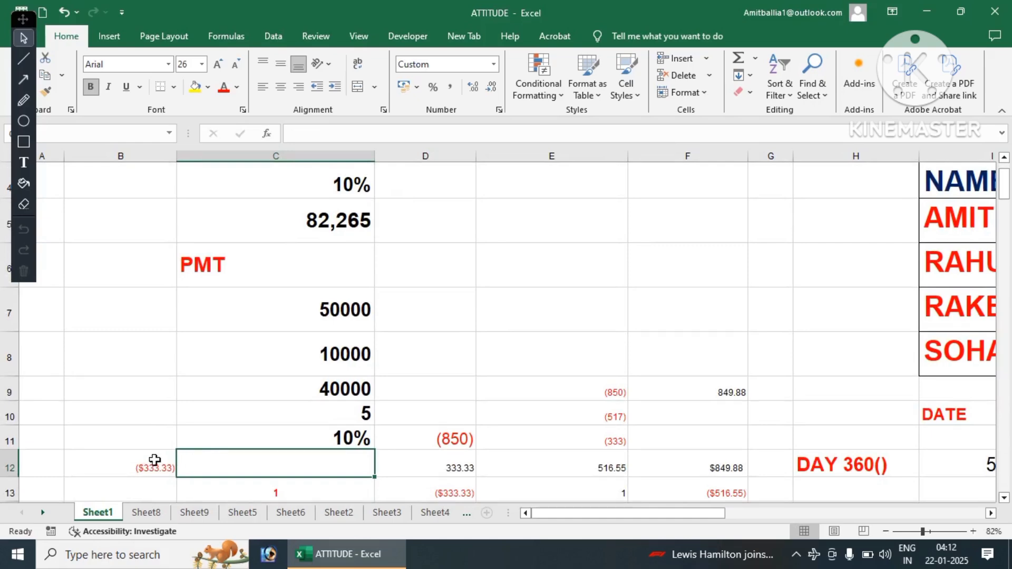
left_click_drag(140, 464, 637, 464)
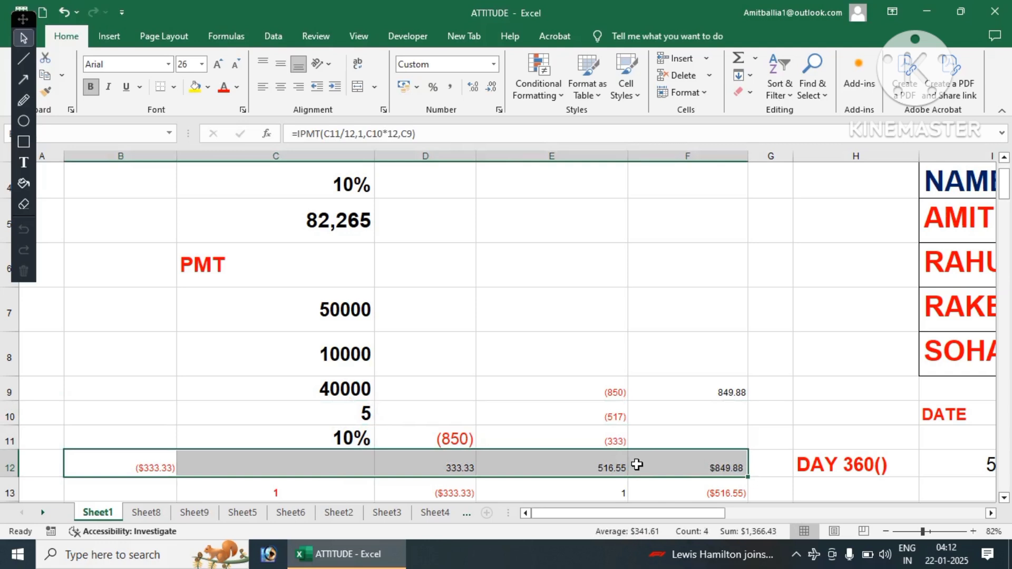
key("Delete")
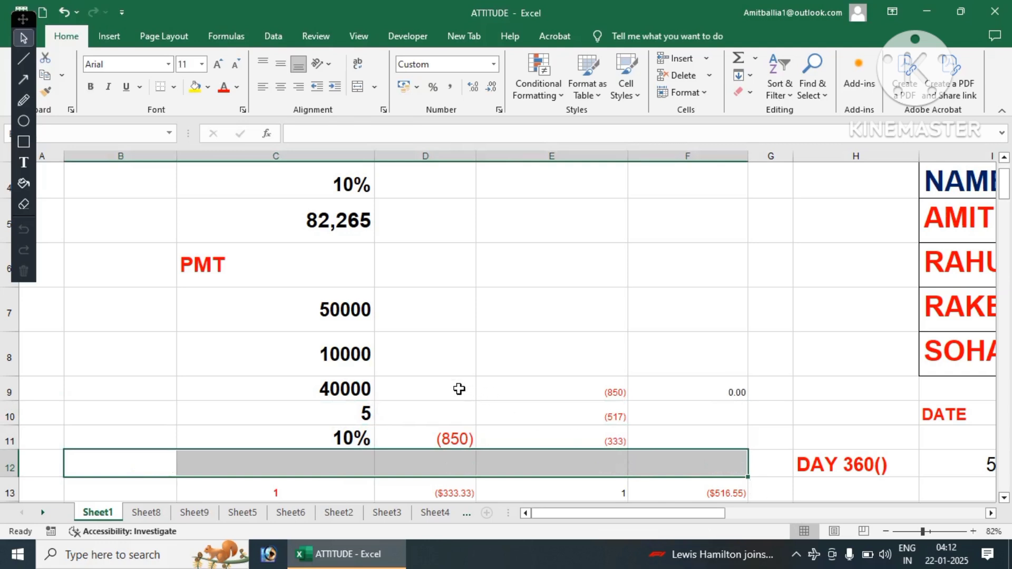
Step: Delete the remaining old payment results in D9:F13 beside the PMT inputs
left_click_drag(459, 390, 676, 485)
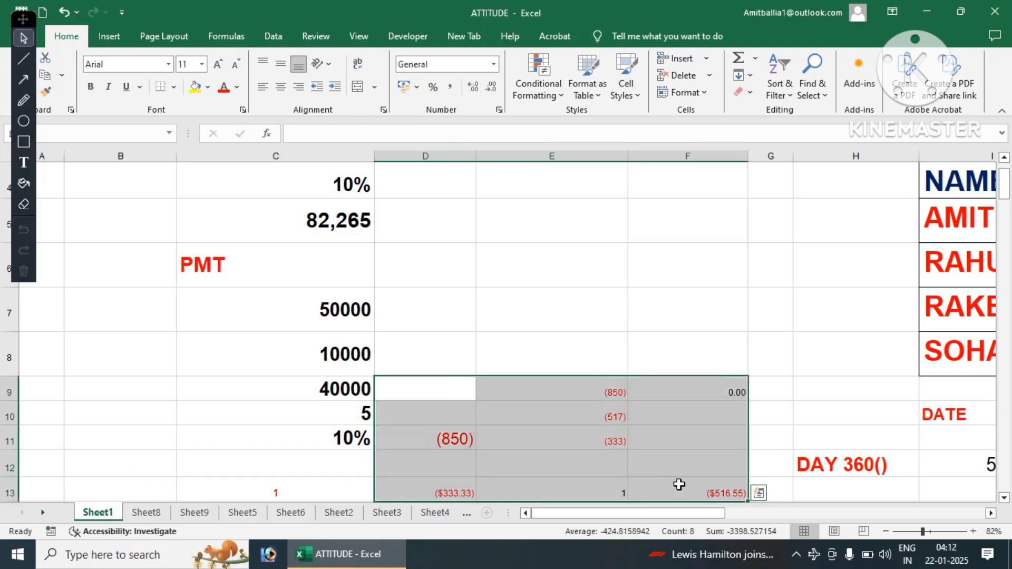
key("Delete")
left_click(462, 391)
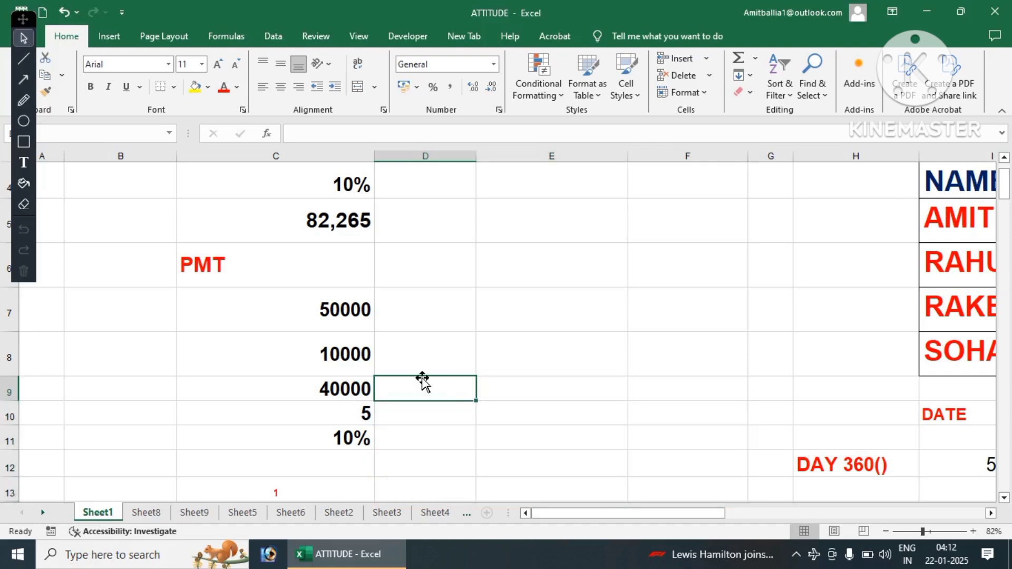
Step: Go through the PMT inputs in C7:C11 and set the interest rate in C11 to 8%
left_click(312, 315)
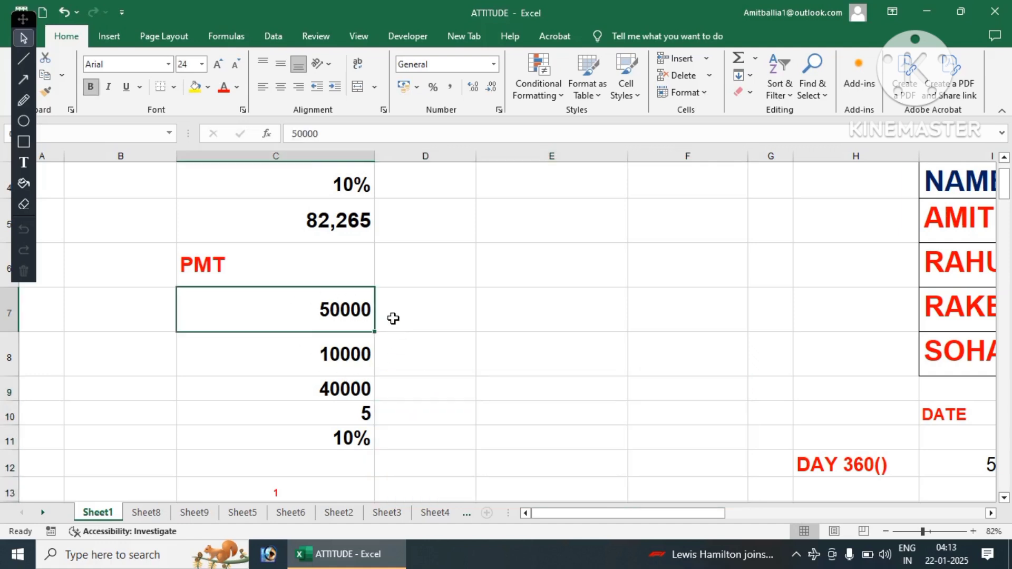
left_click(343, 358)
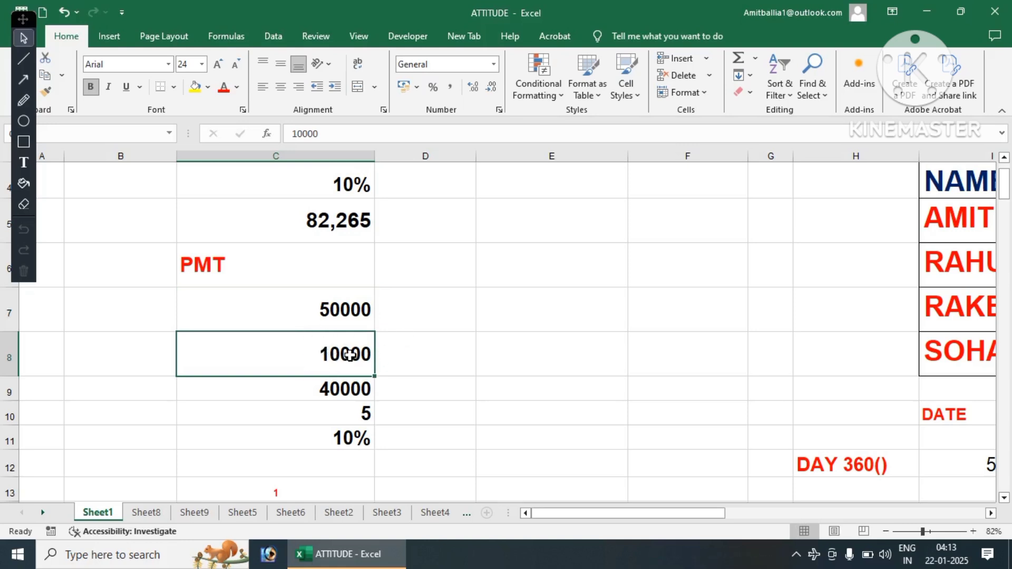
left_click(342, 393)
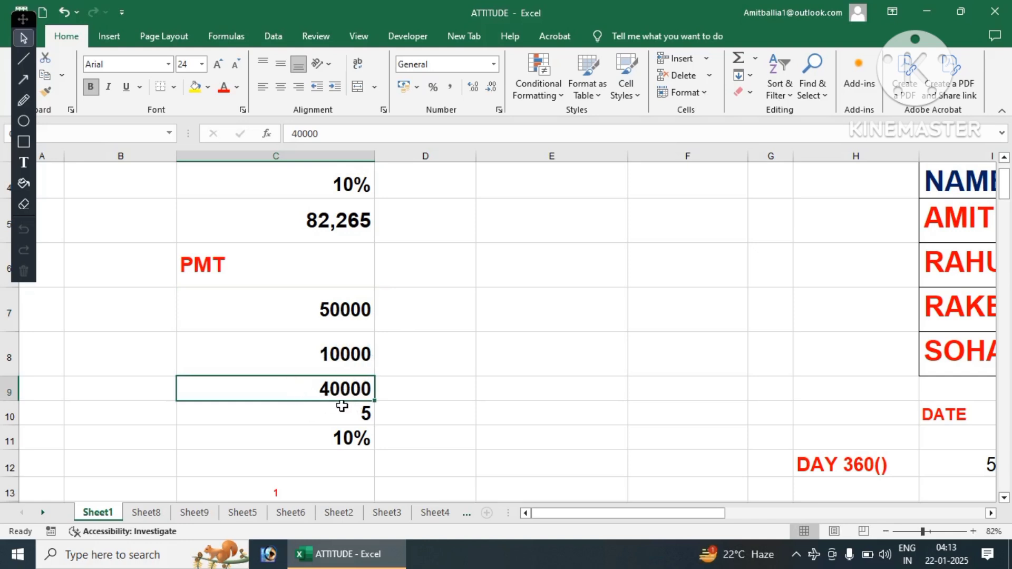
left_click(353, 410)
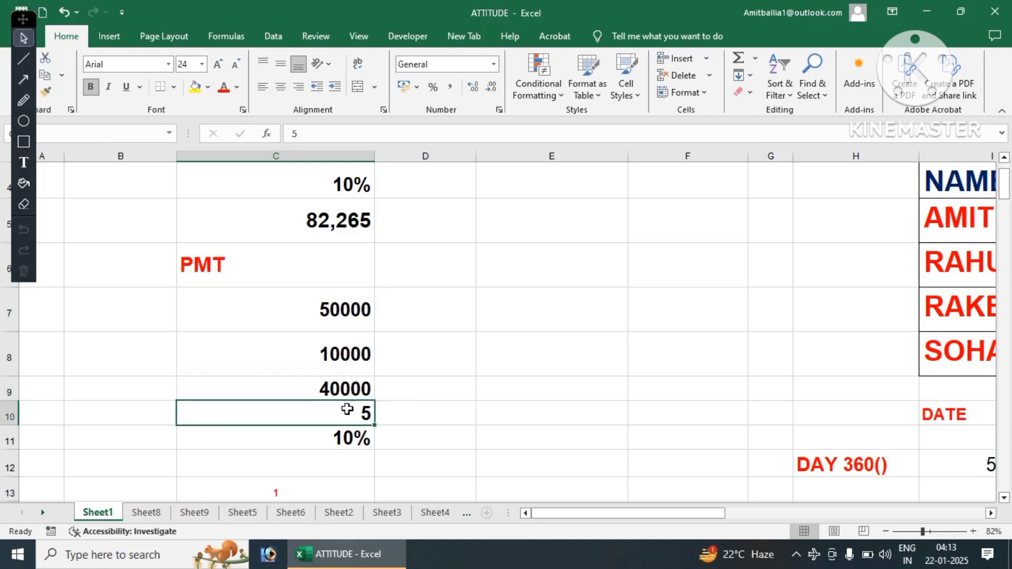
left_click(328, 442)
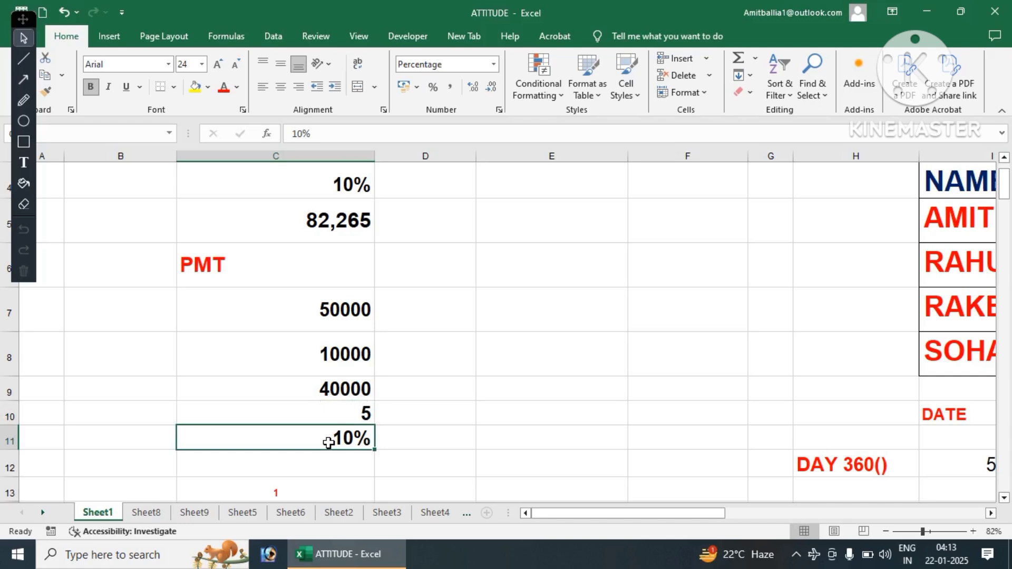
type("8")
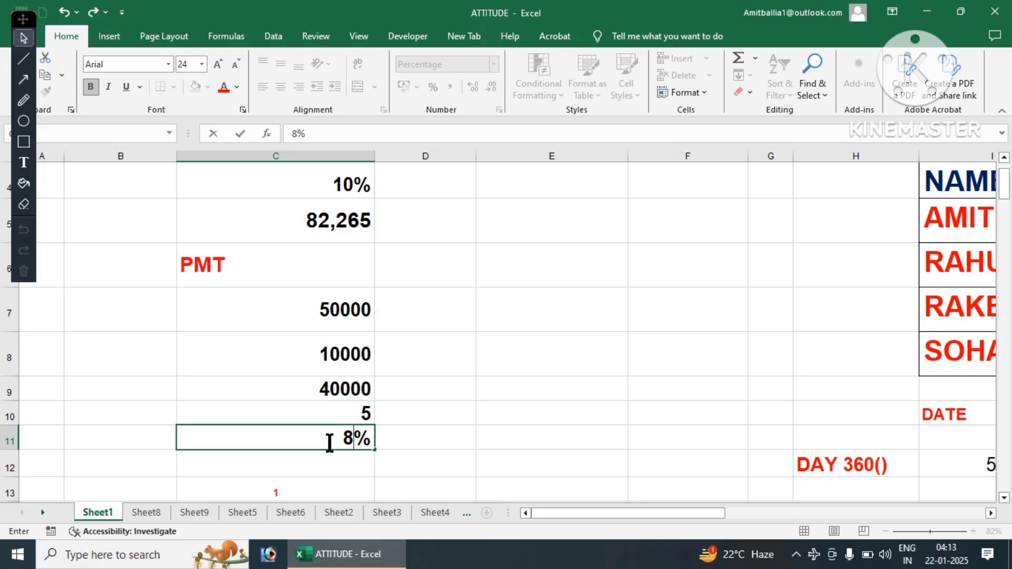
key("Return")
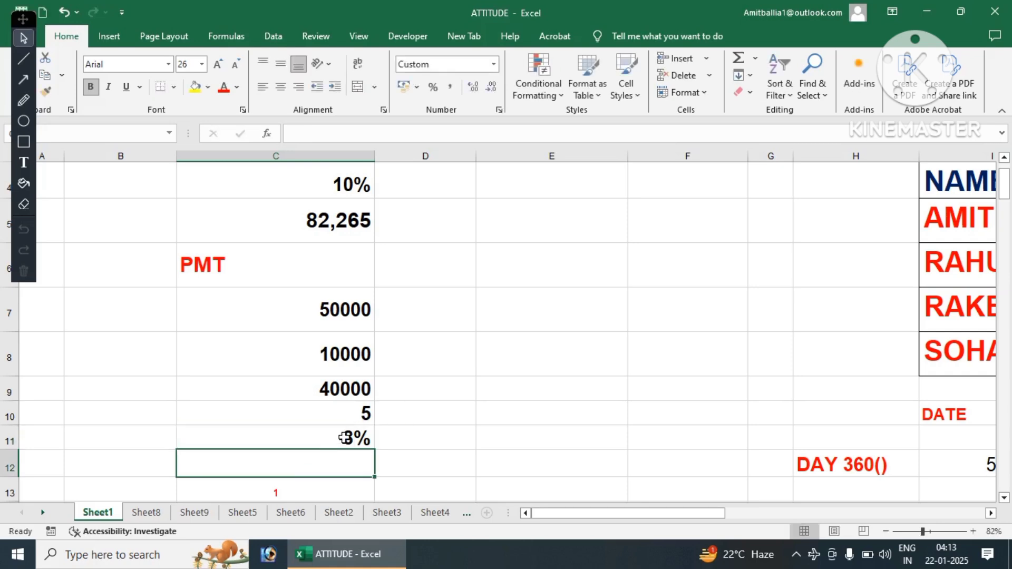
left_click(345, 437)
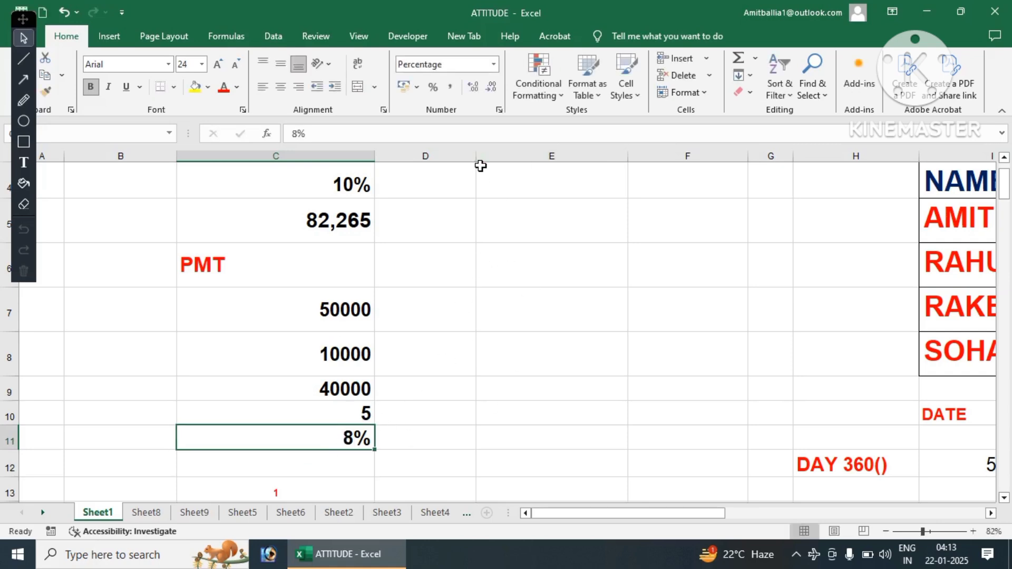
Step: Widen column D and select D11 beside the interest rate
left_click_drag(474, 156, 524, 156)
left_click(465, 420)
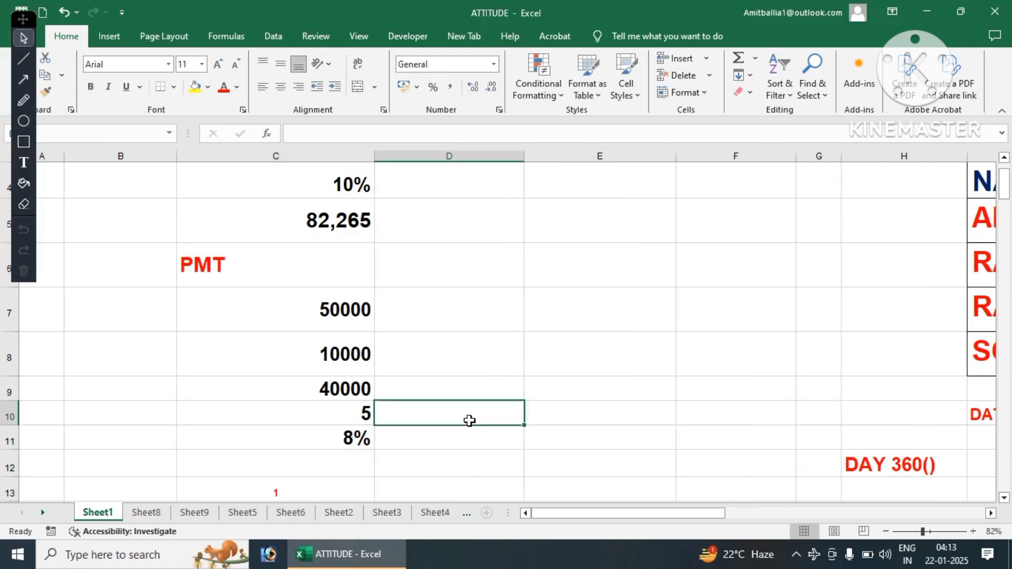
left_click(454, 443)
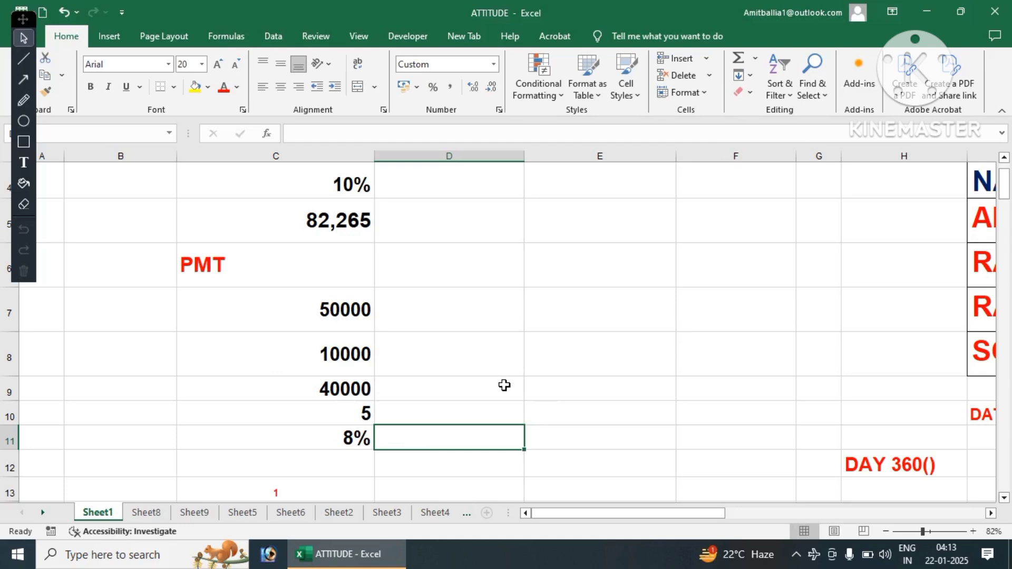
Step: Review the PMT inputs in C7:C11: price, down payment, loan amount, years and interest rate
left_click(309, 309)
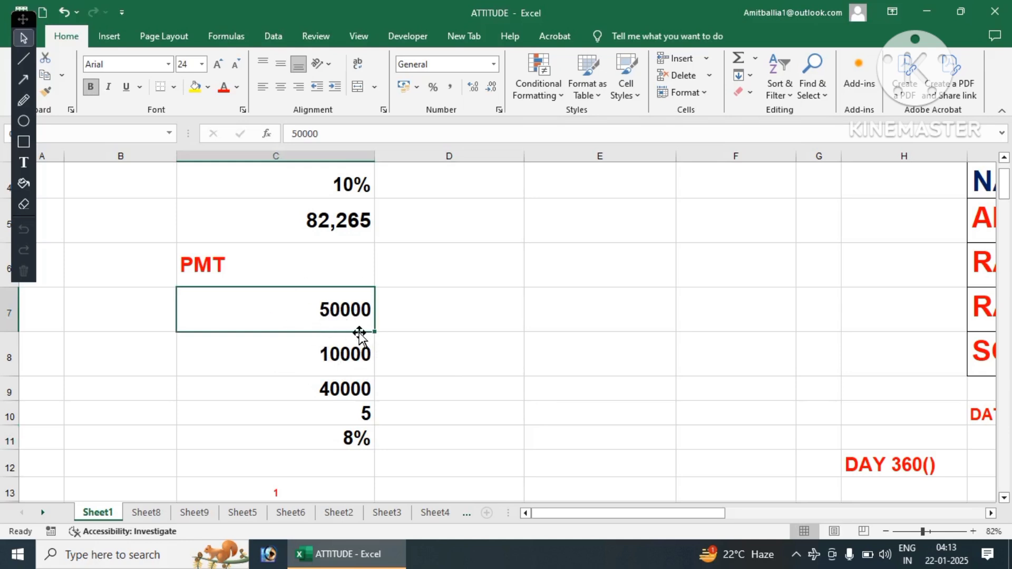
left_click(326, 363)
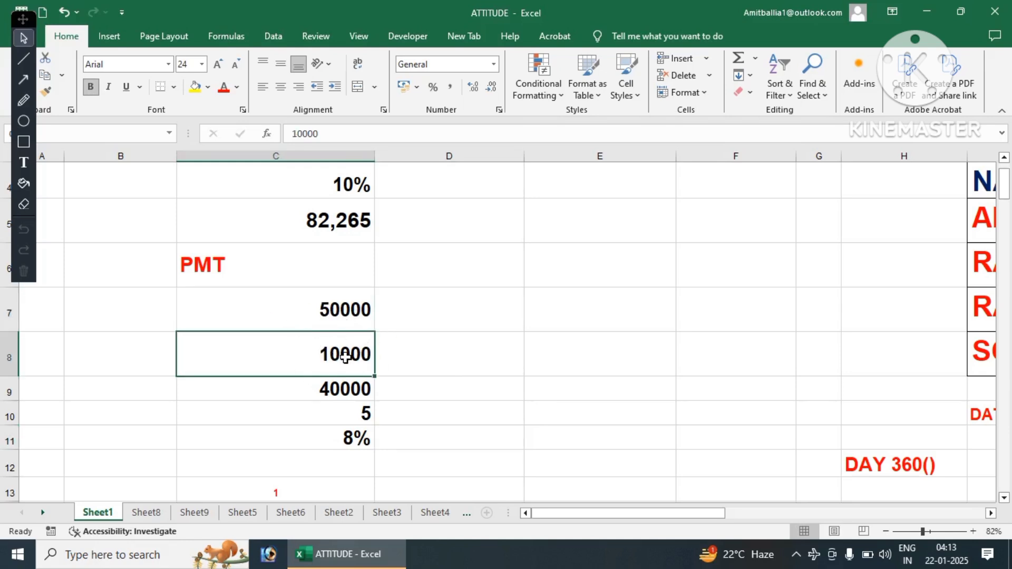
left_click(316, 390)
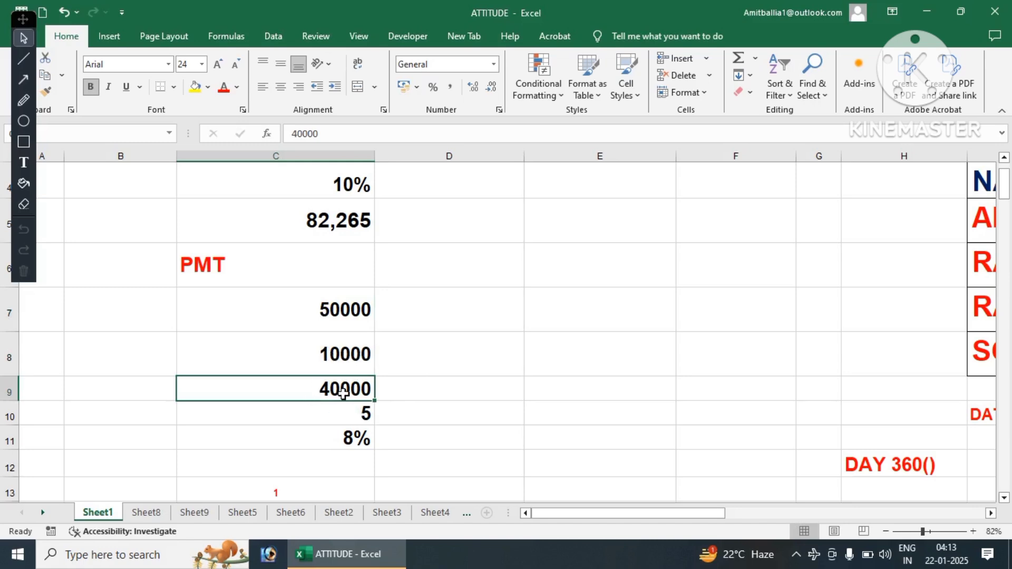
left_click(364, 416)
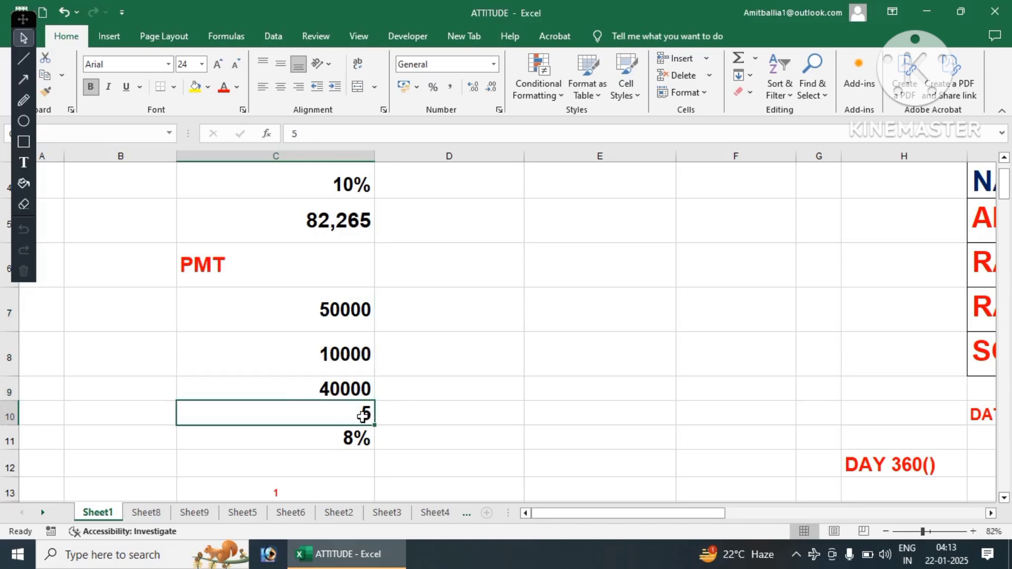
left_click(346, 438)
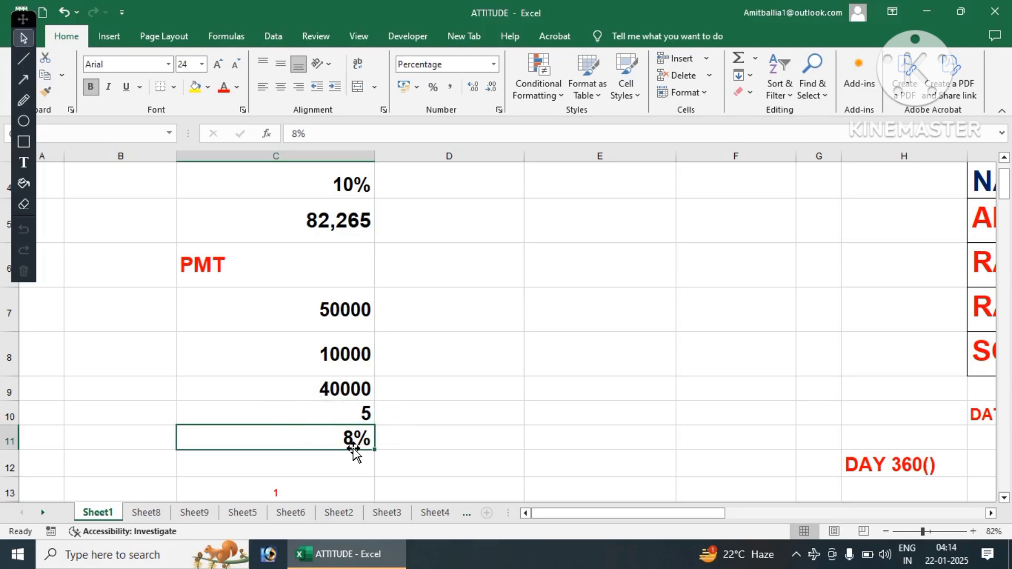
left_click(457, 430)
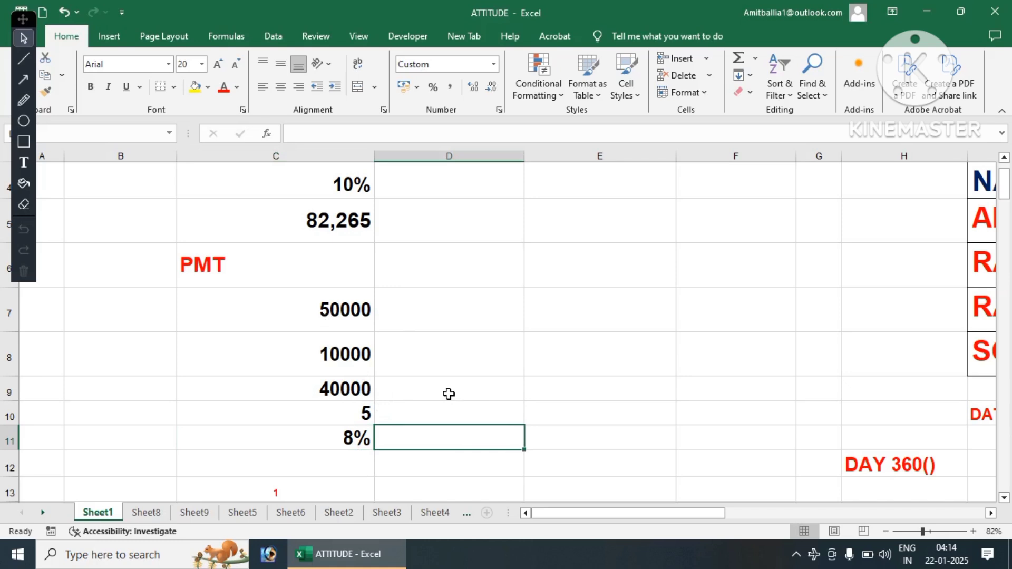
left_click(320, 304)
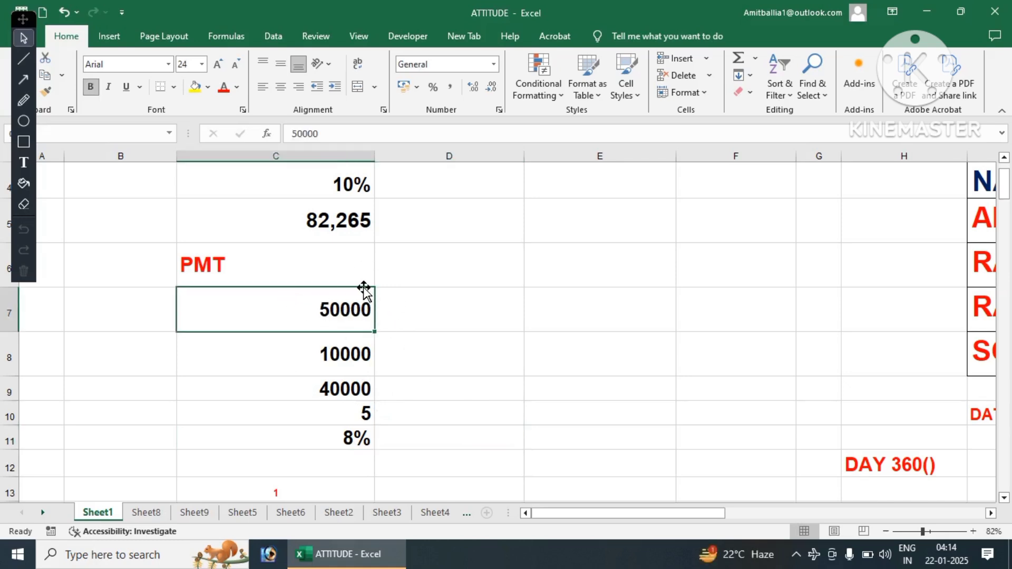
left_click(355, 361)
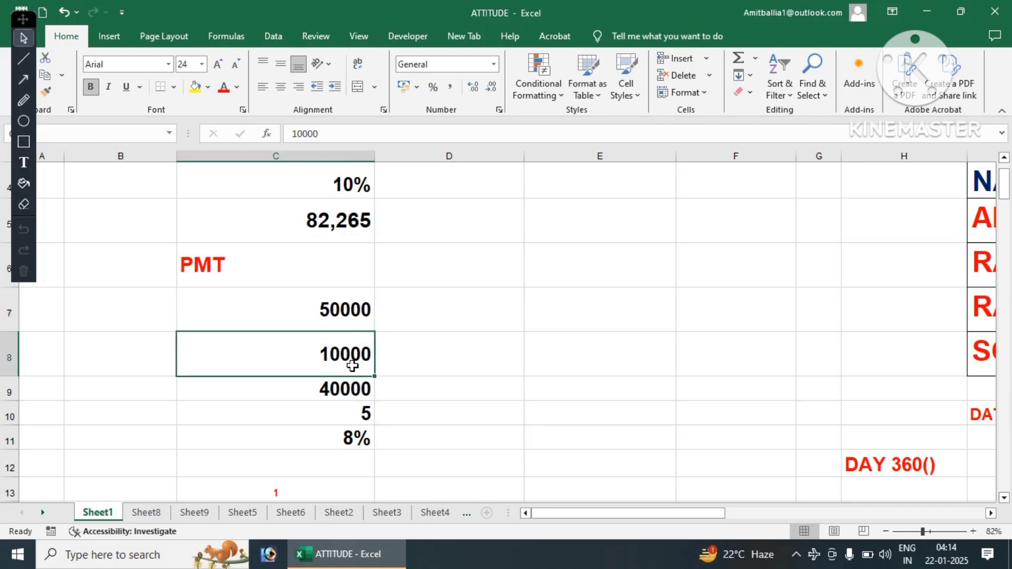
left_click(349, 393)
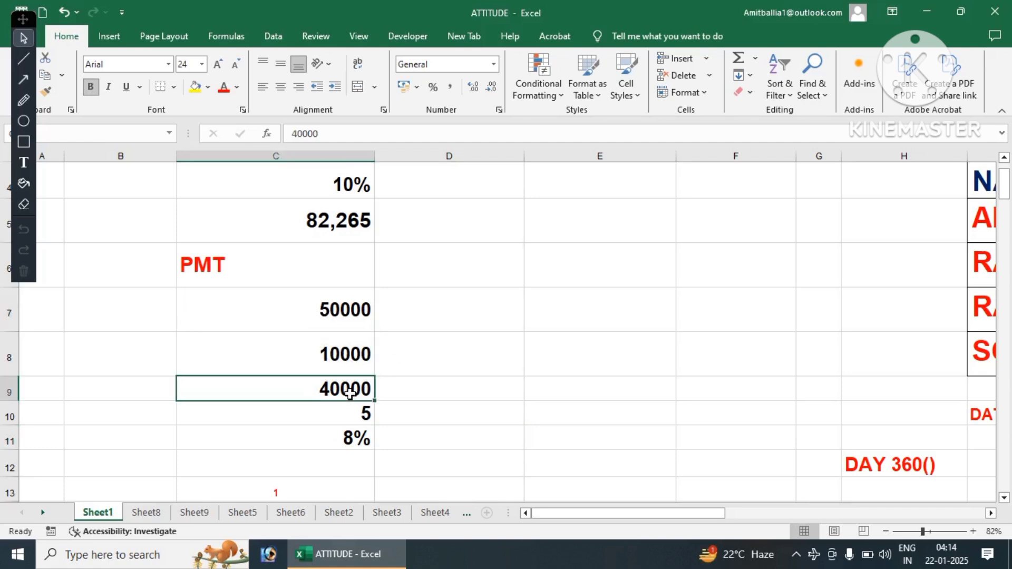
left_click(357, 420)
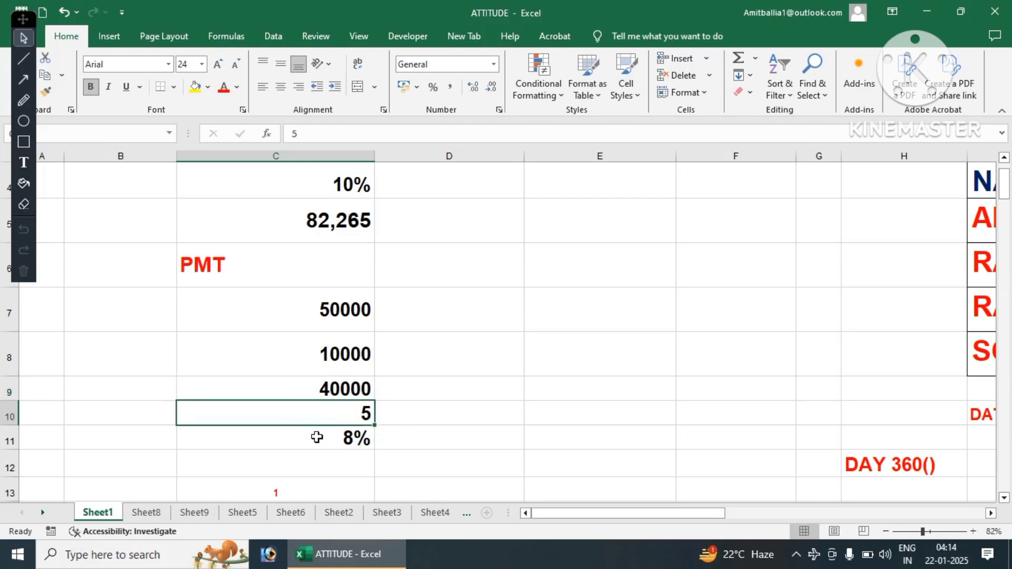
left_click(337, 442)
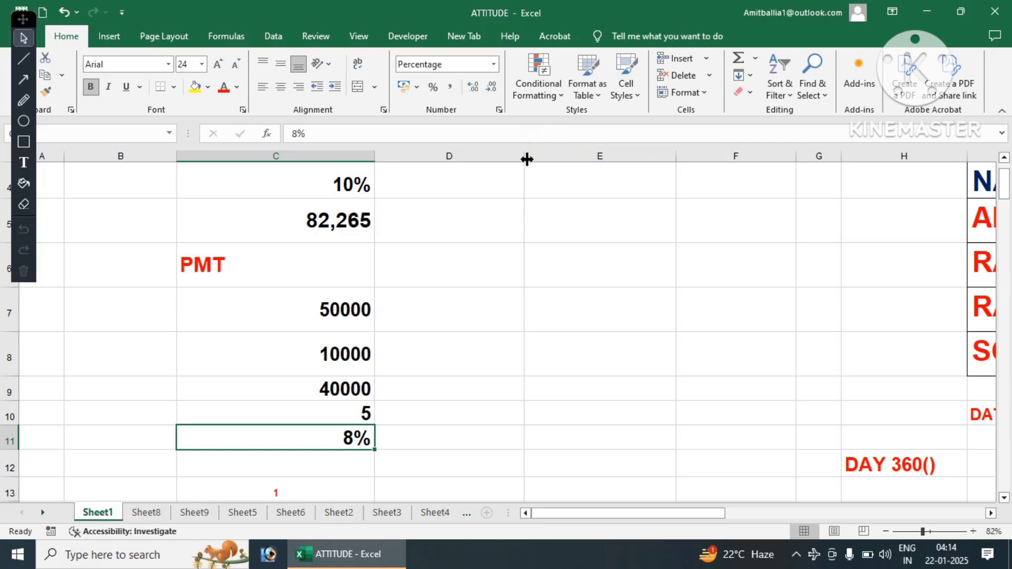
Step: Widen column D and calculate the monthly loan payment in D11 with =PMT(C11/12,C10*12,C9)
left_click_drag(524, 157, 580, 176)
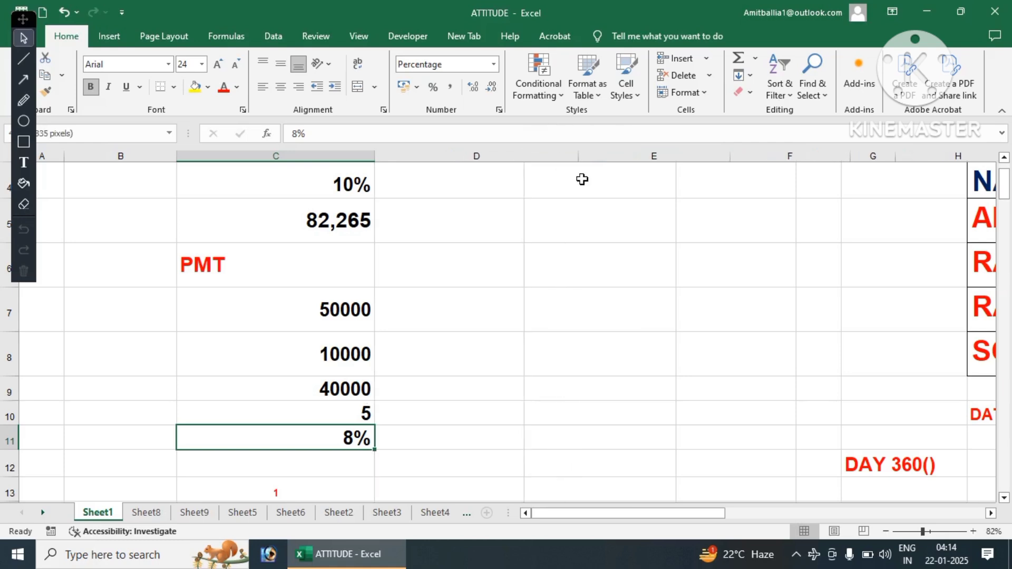
left_click(475, 448)
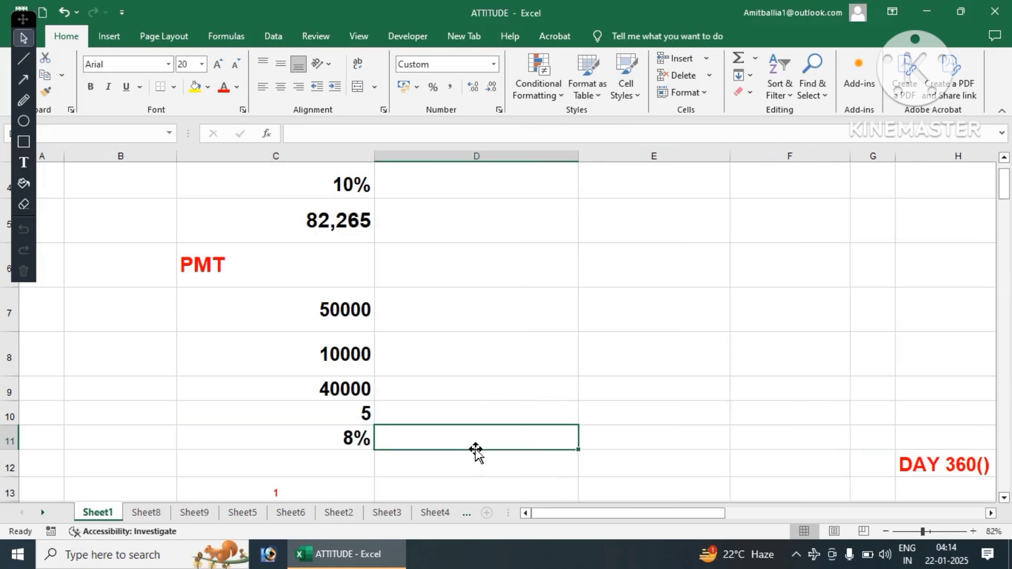
type("=pmt")
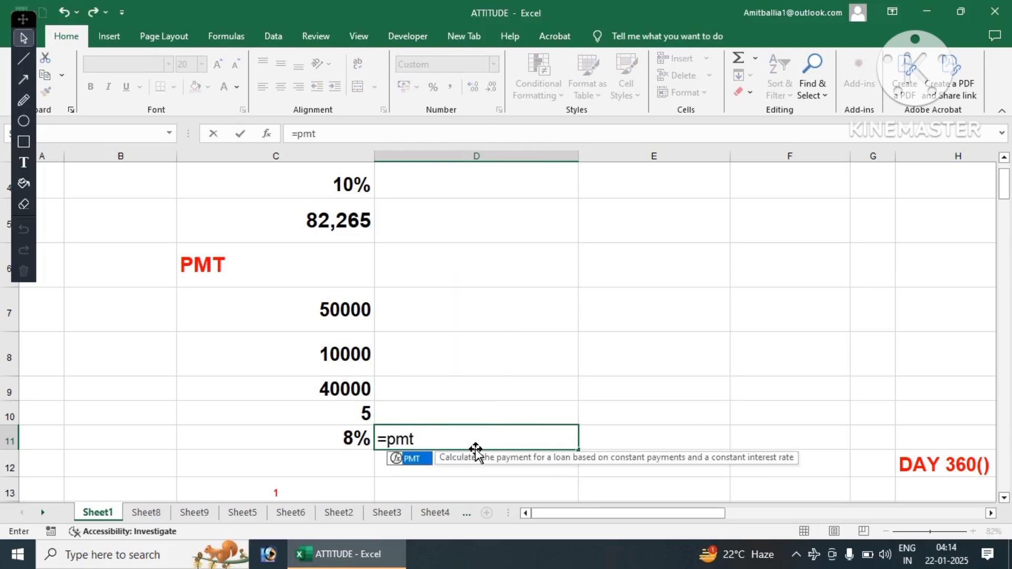
key("Tab")
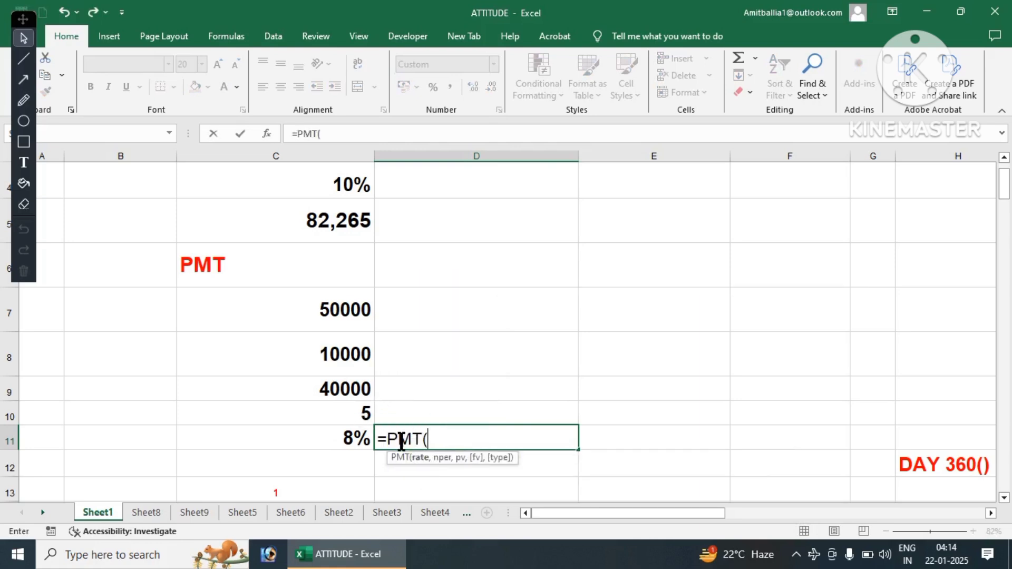
left_click(357, 434)
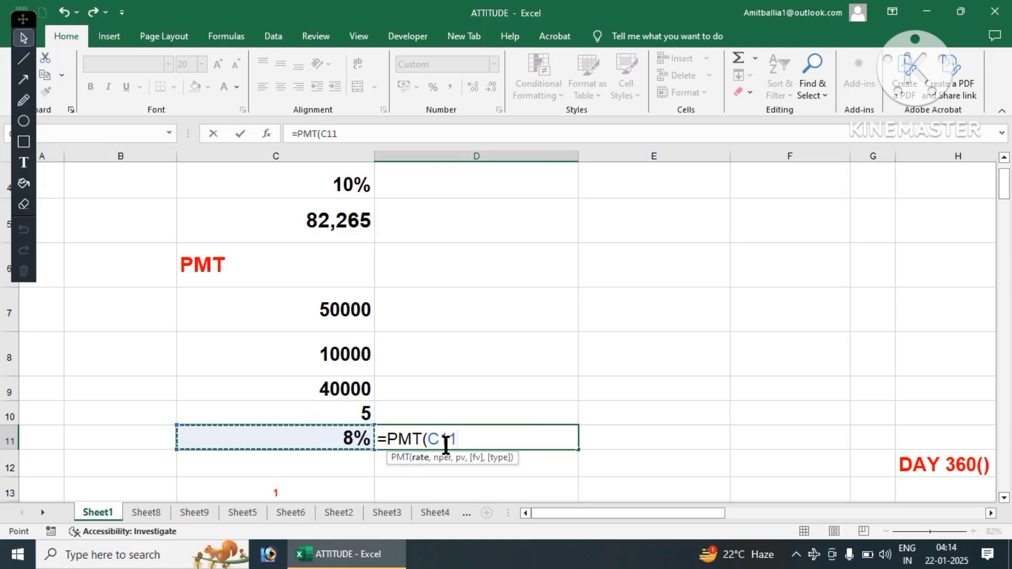
type("/")
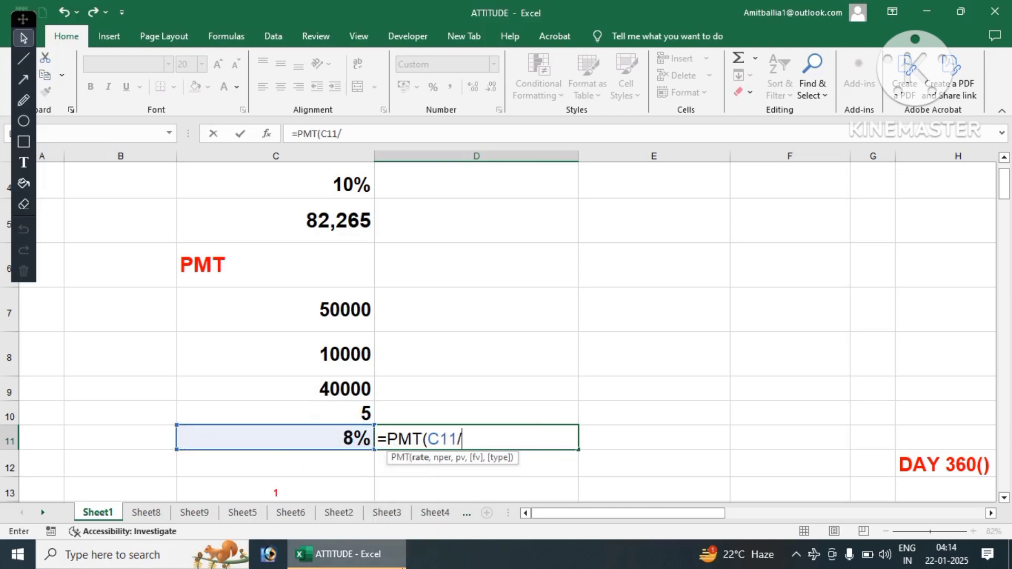
type("12,")
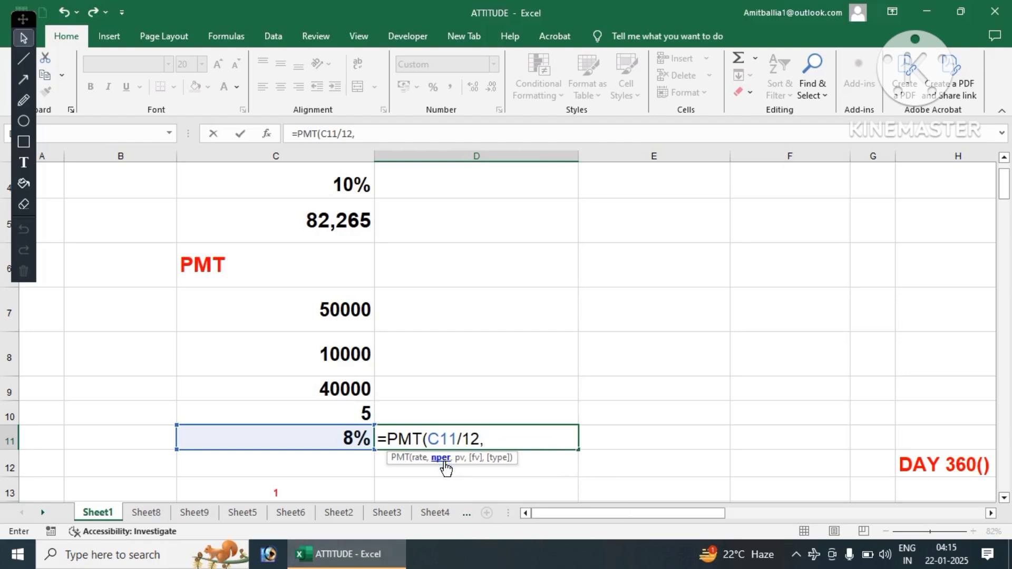
left_click(347, 413)
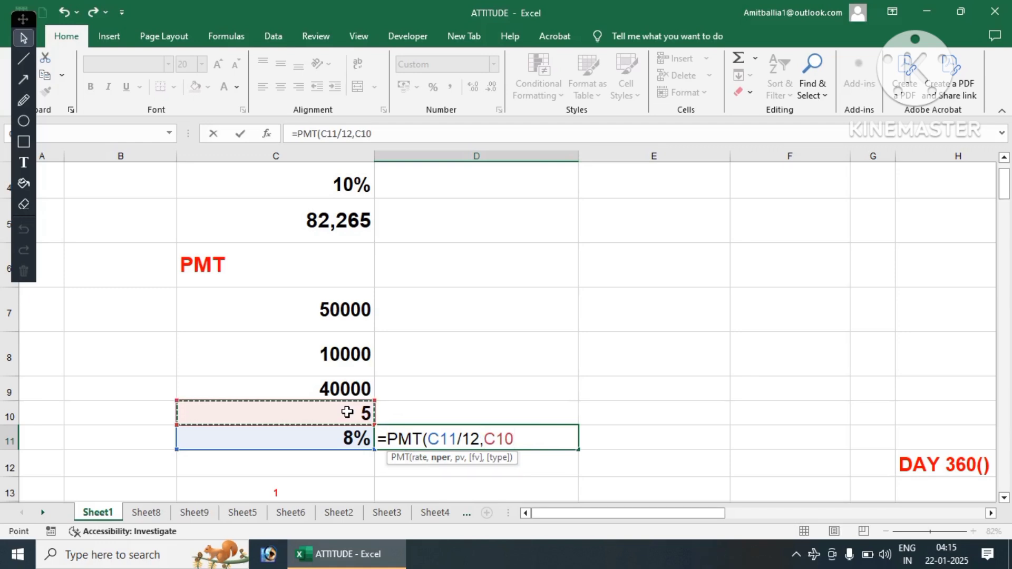
type("*12")
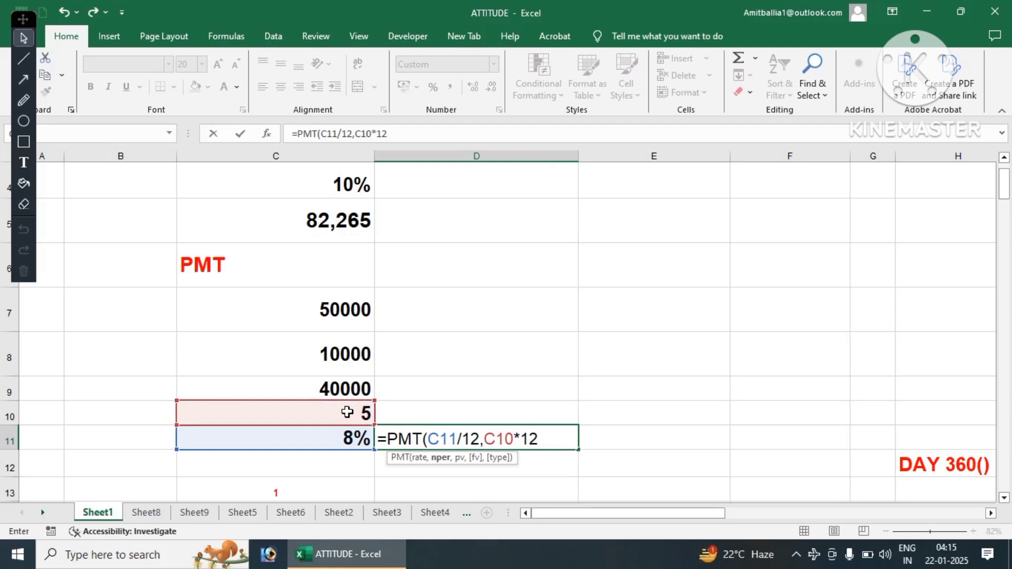
type(",")
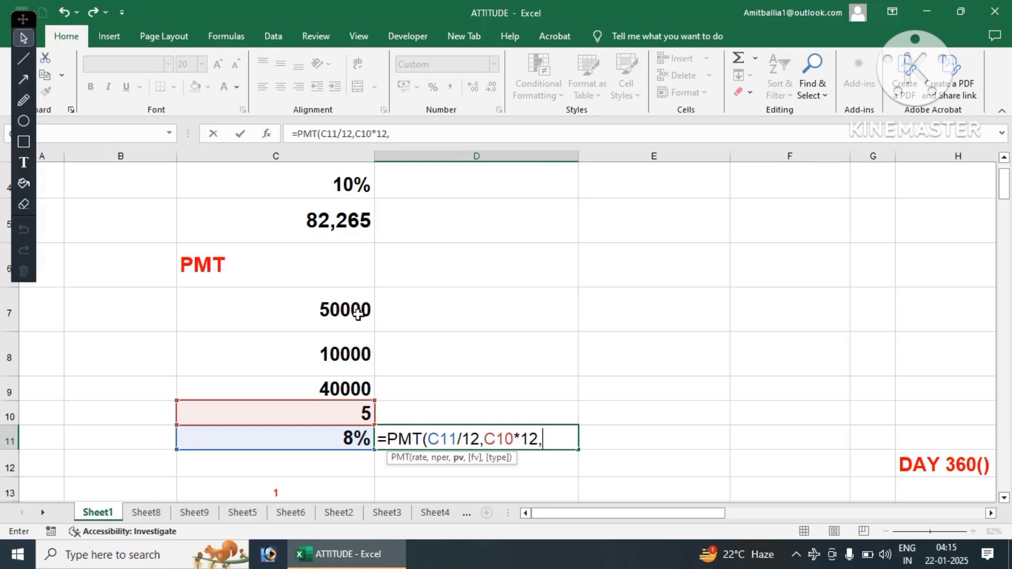
left_click(314, 392)
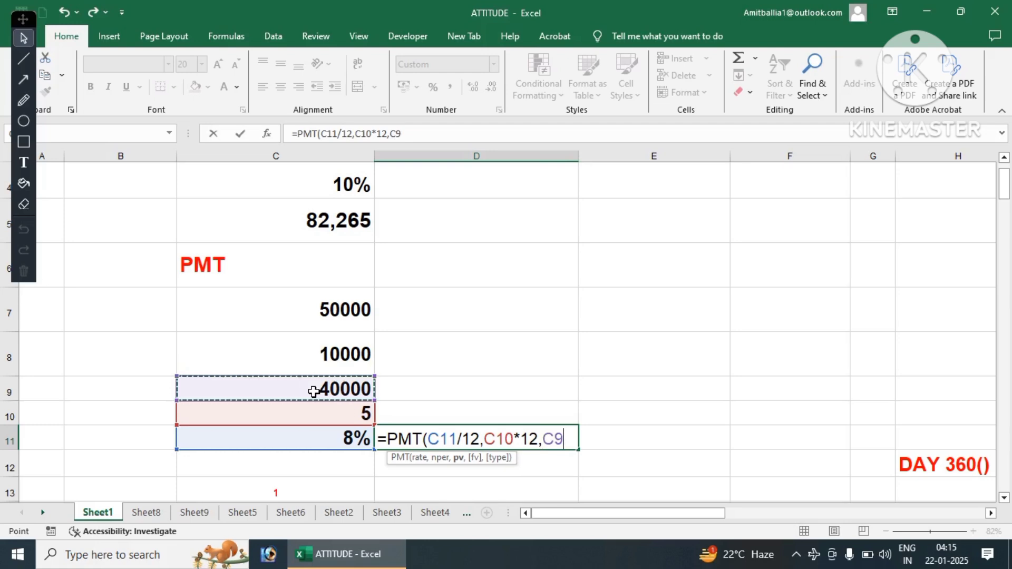
type(")")
key("Return")
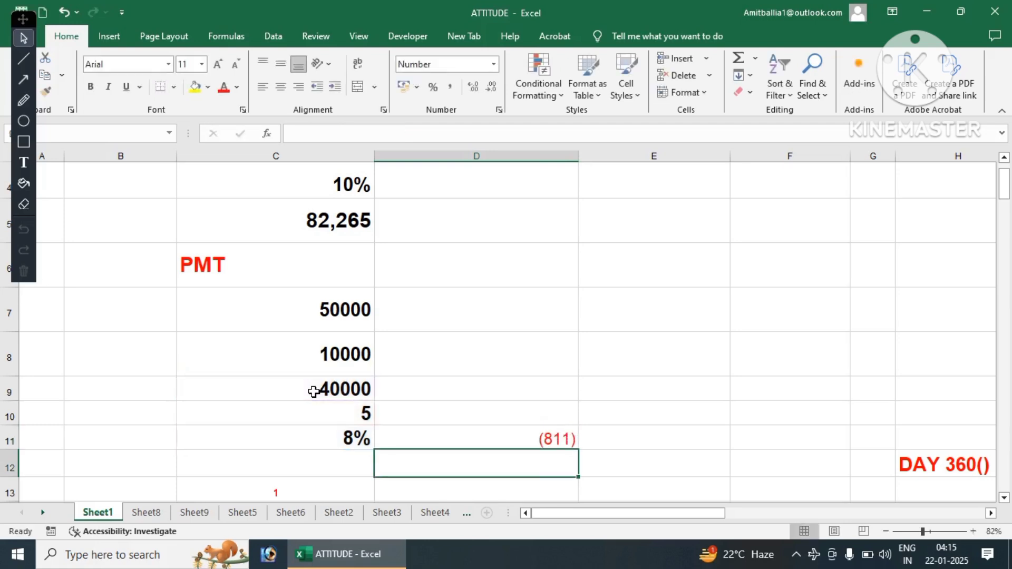
Step: Put a minus sign before PMT in the D11 formula, making it =-PMT(C11/12,C10*12,C9)
left_click(538, 438)
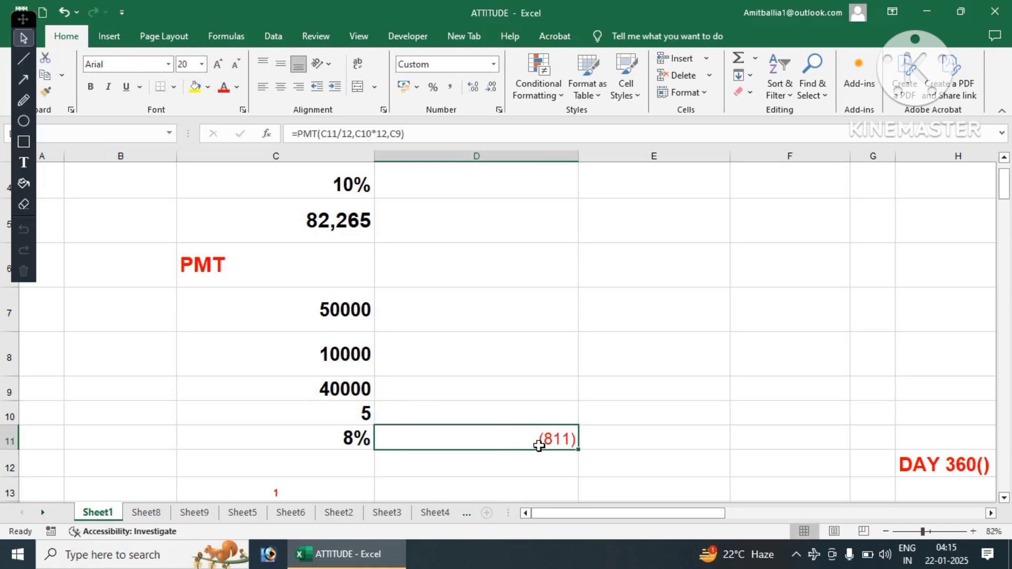
double_click(542, 442)
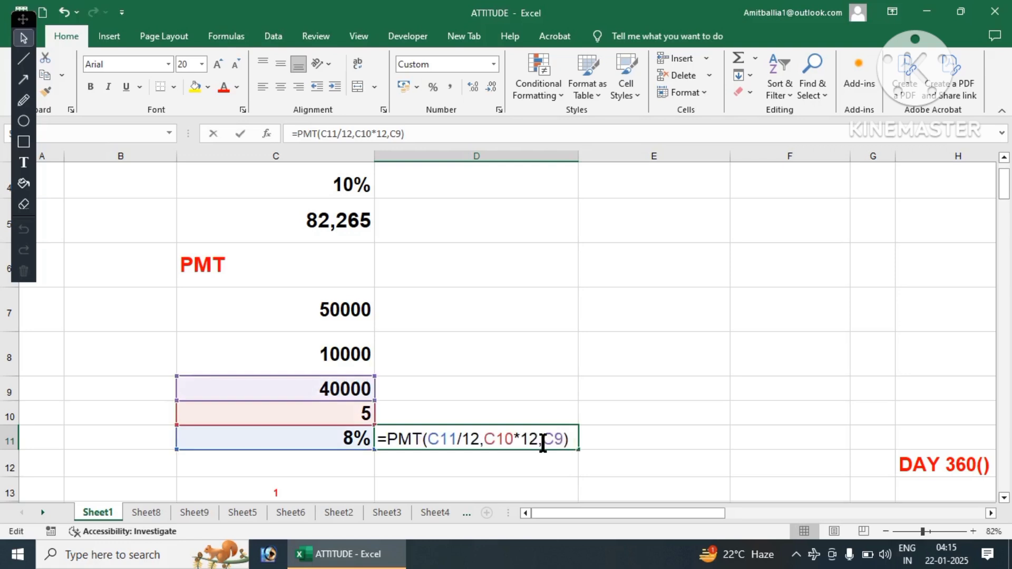
left_click(386, 437)
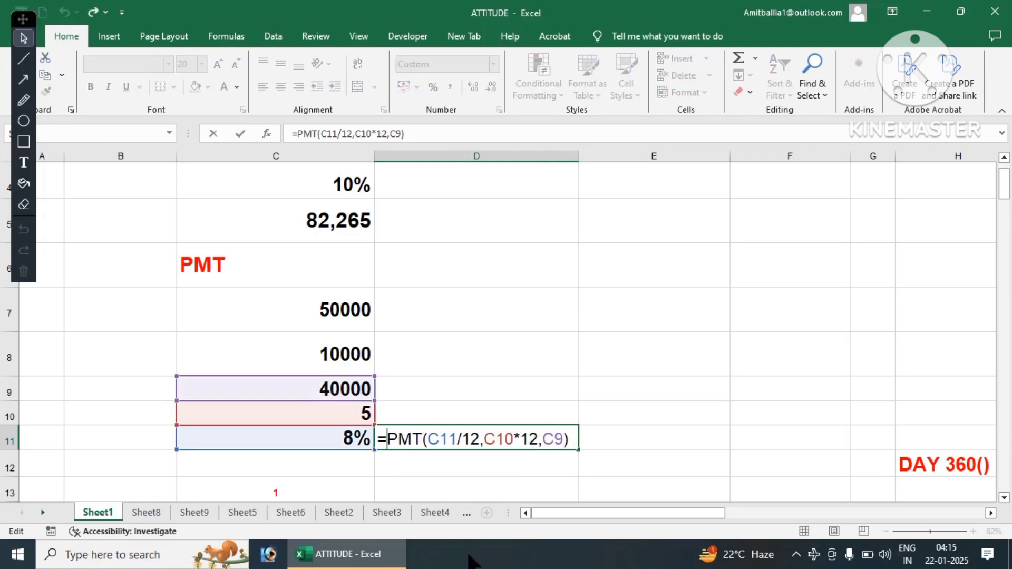
type("-")
key("Return")
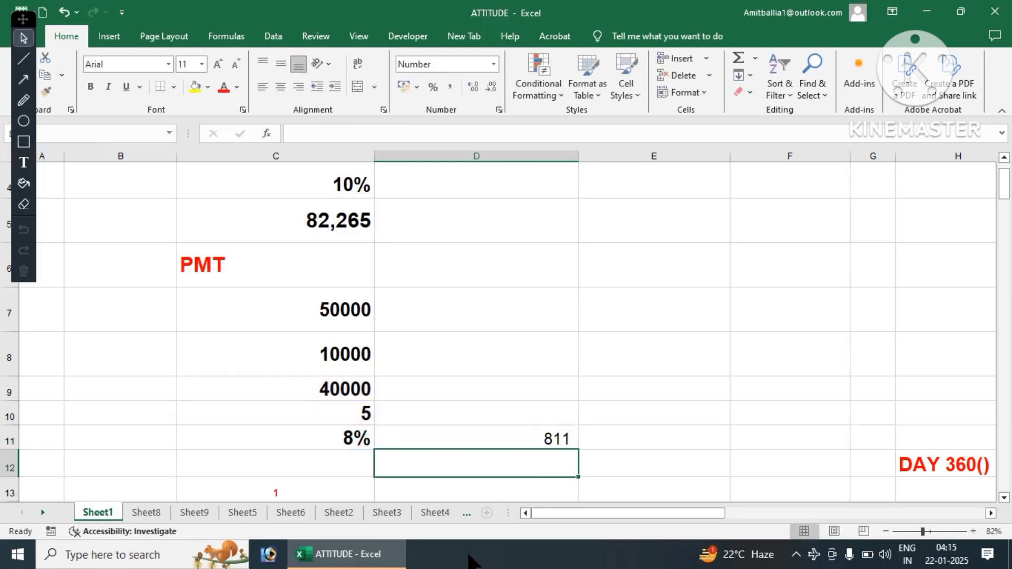
Step: Format the payment result in D11 as Currency with the symbol set to None
left_click(551, 438)
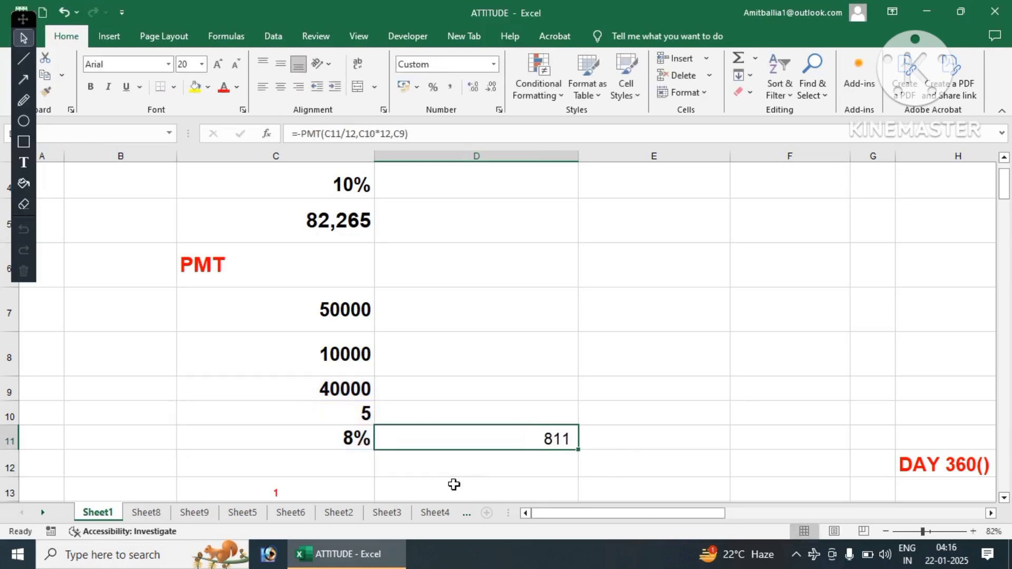
left_click(498, 109)
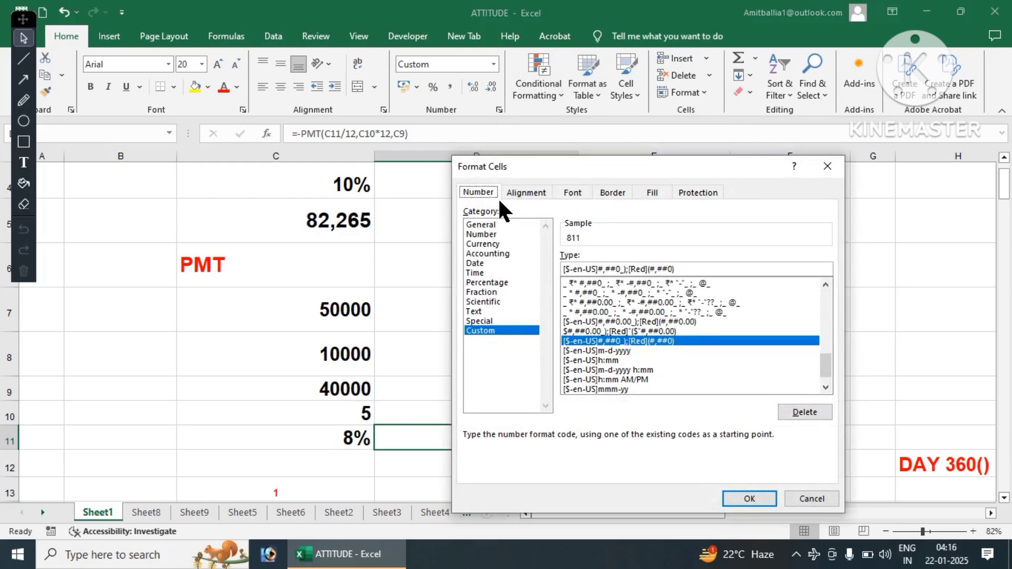
left_click(481, 234)
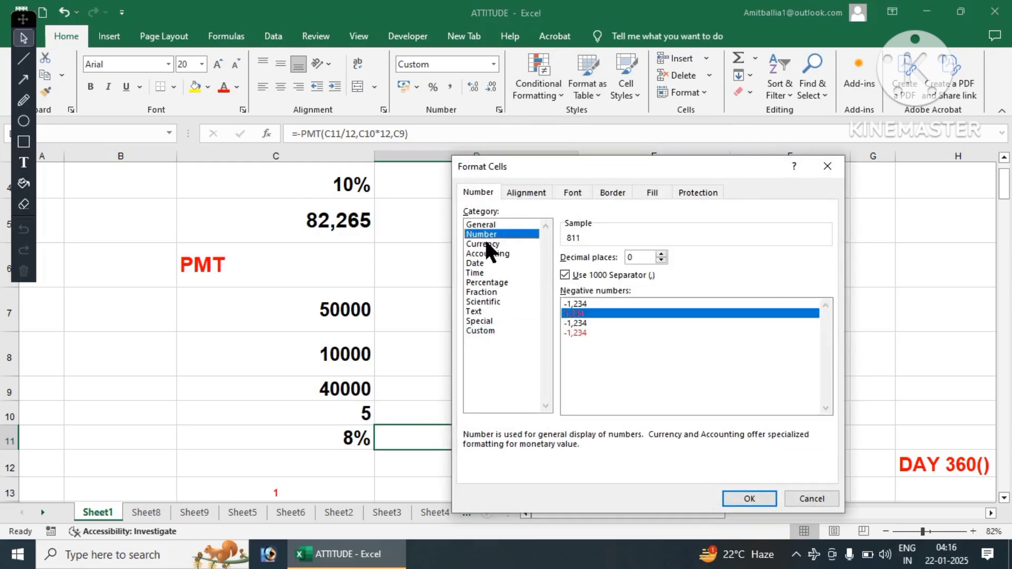
left_click(486, 244)
left_click(614, 270)
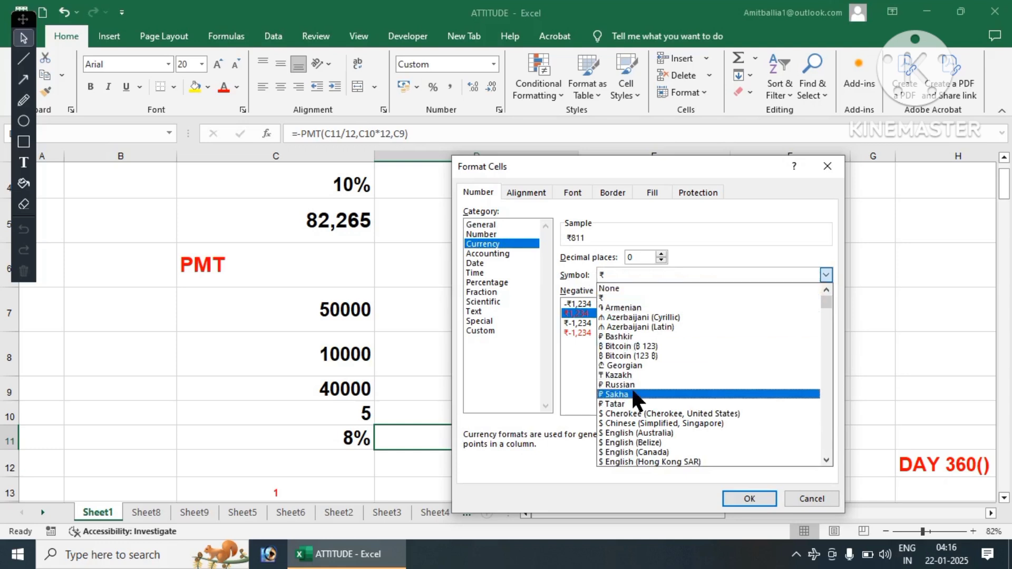
left_click(610, 288)
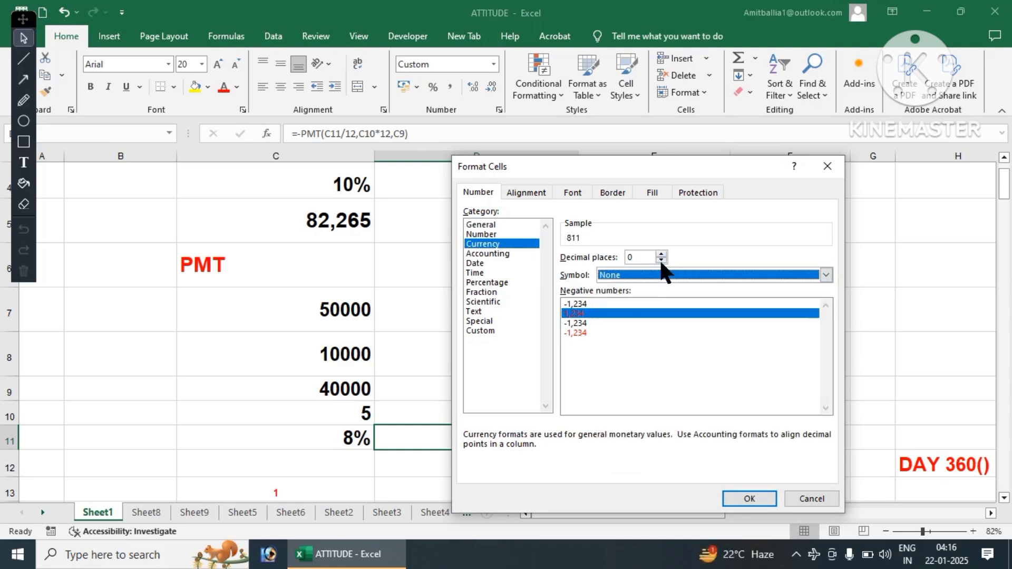
left_click(745, 493)
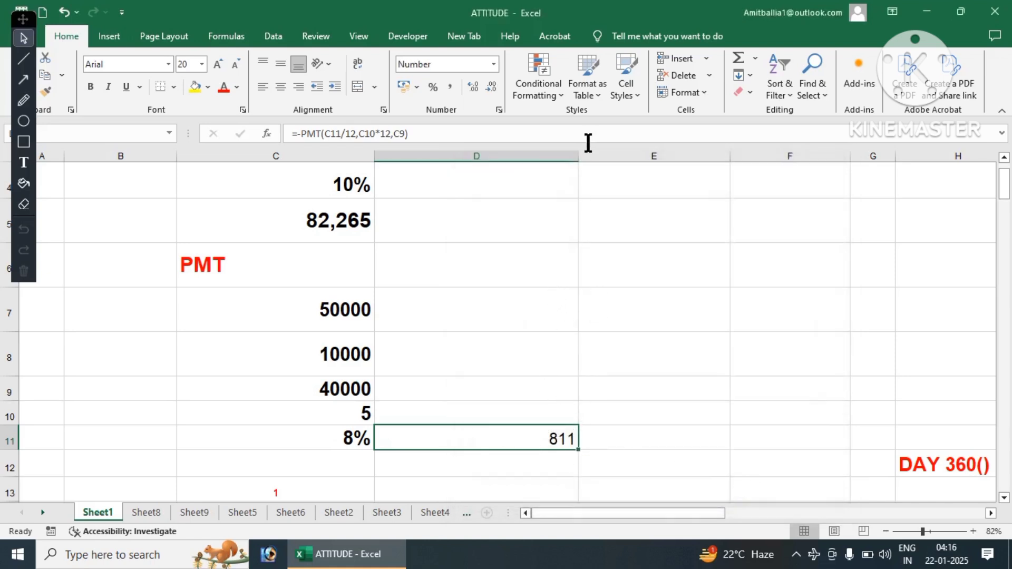
Step: Widen column D slightly and make column E wider as well
left_click_drag(575, 156, 584, 156)
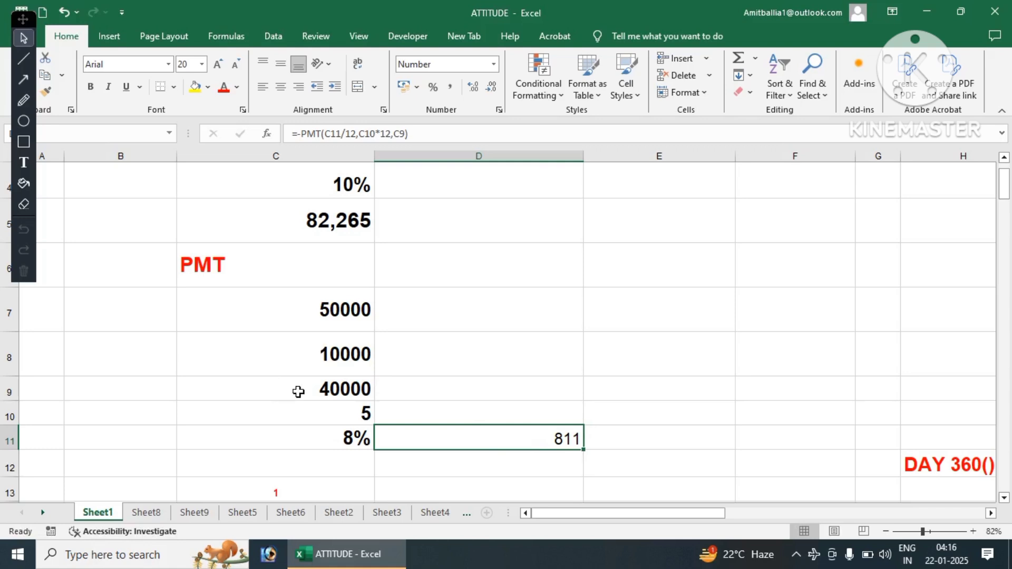
left_click(627, 441)
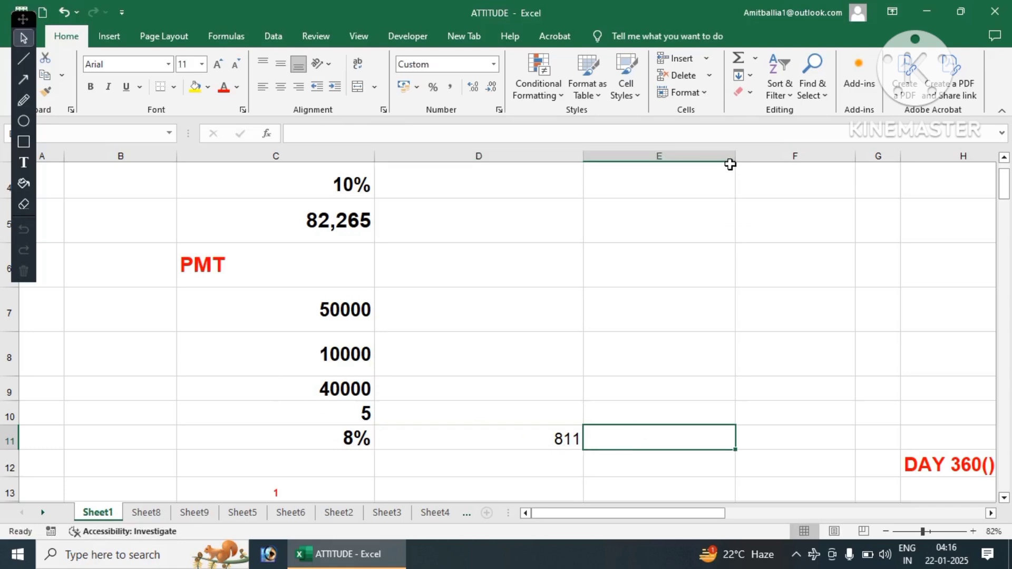
left_click_drag(730, 159, 780, 210)
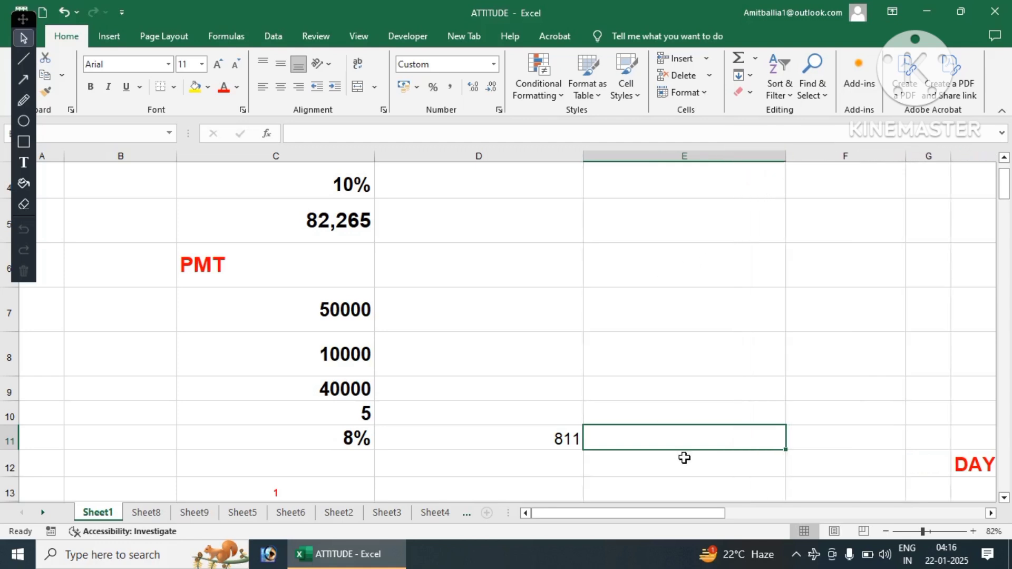
Step: Enter the heading IPMT in E6, in the same row as the PMT heading
left_click(662, 303)
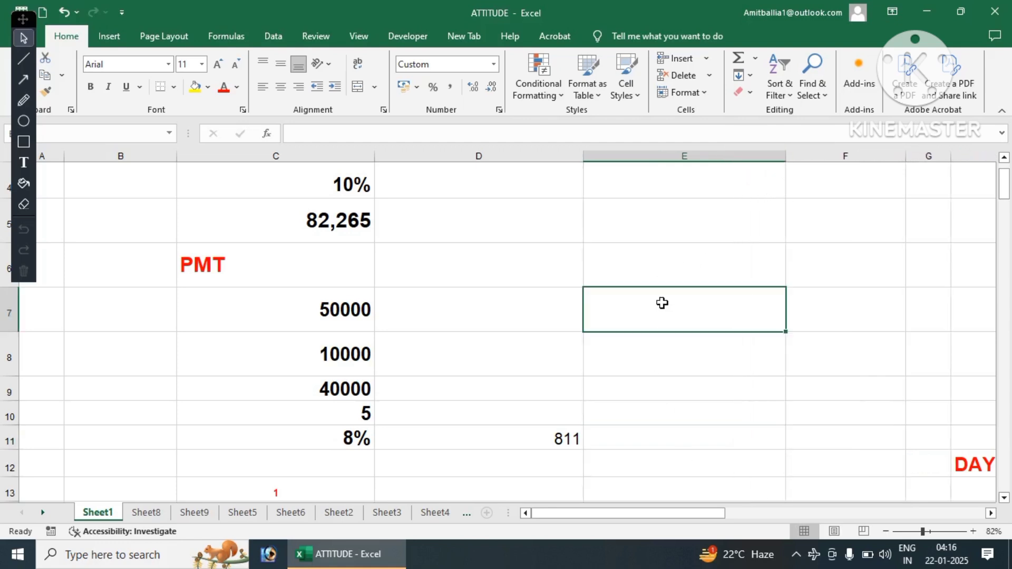
left_click(637, 255)
type("I")
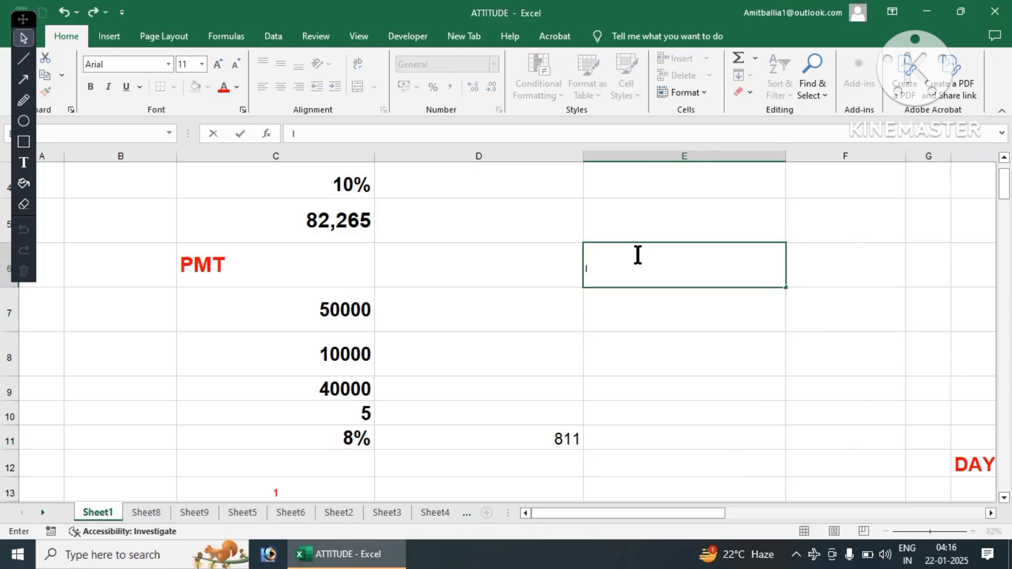
type("PMT")
left_click(620, 336)
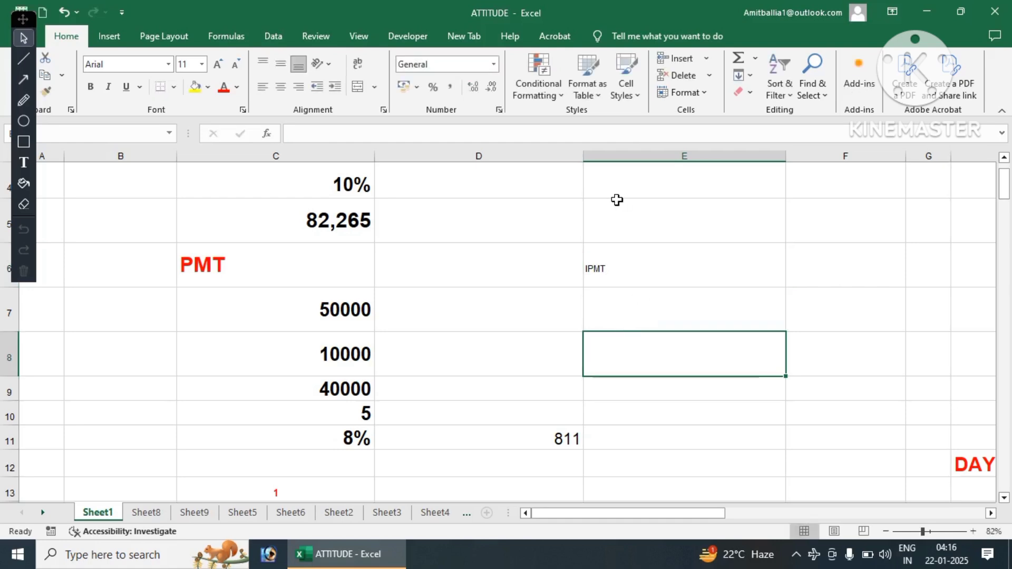
Step: Format the IPMT heading in E6 as bold red text at size 24
left_click(620, 275)
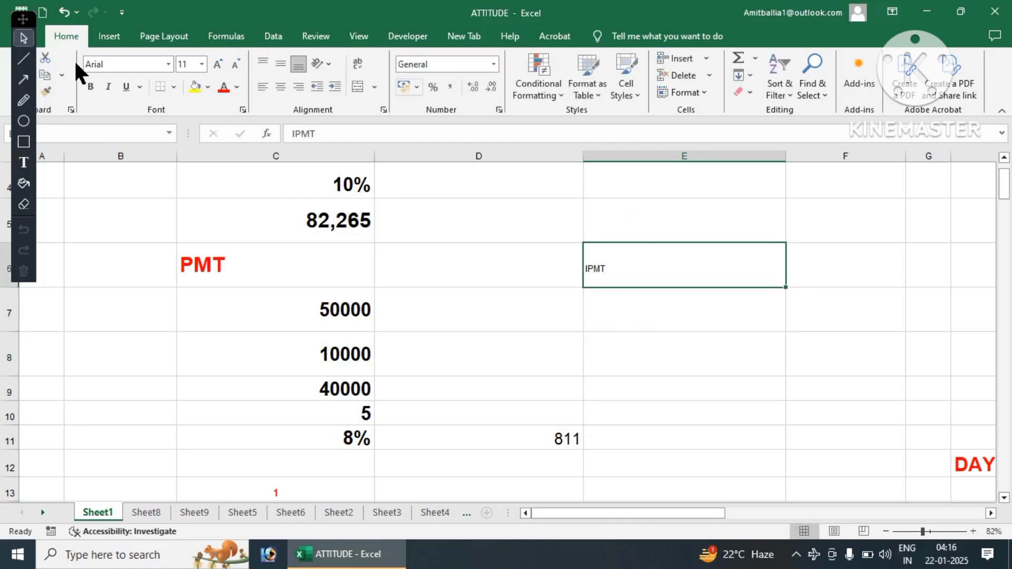
left_click(91, 87)
left_click(225, 87)
left_click(201, 63)
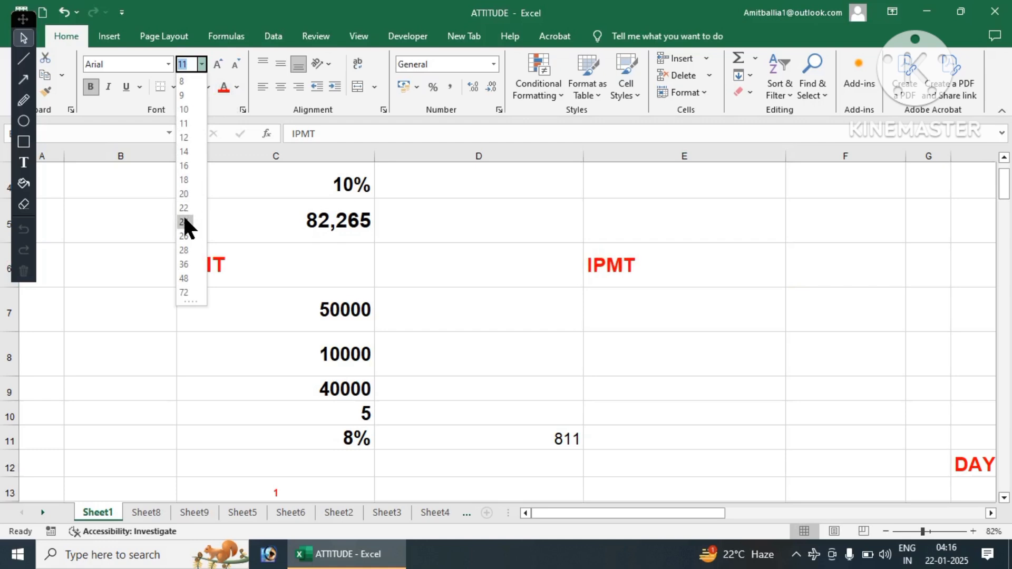
left_click(183, 220)
Step: Start an IPMT formula in E11 with the monthly rate C11/12 as its first argument
left_click(534, 447)
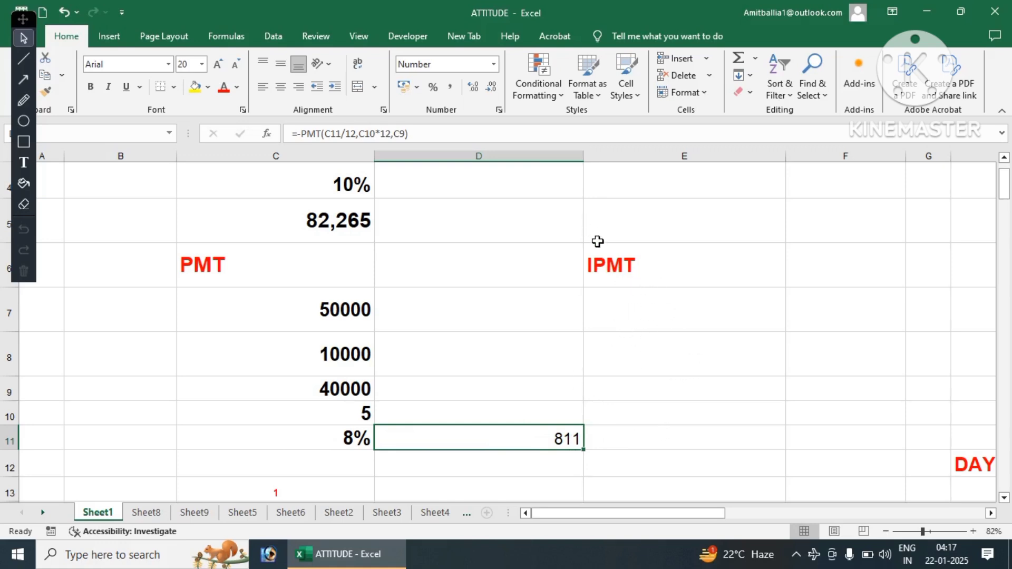
left_click(644, 432)
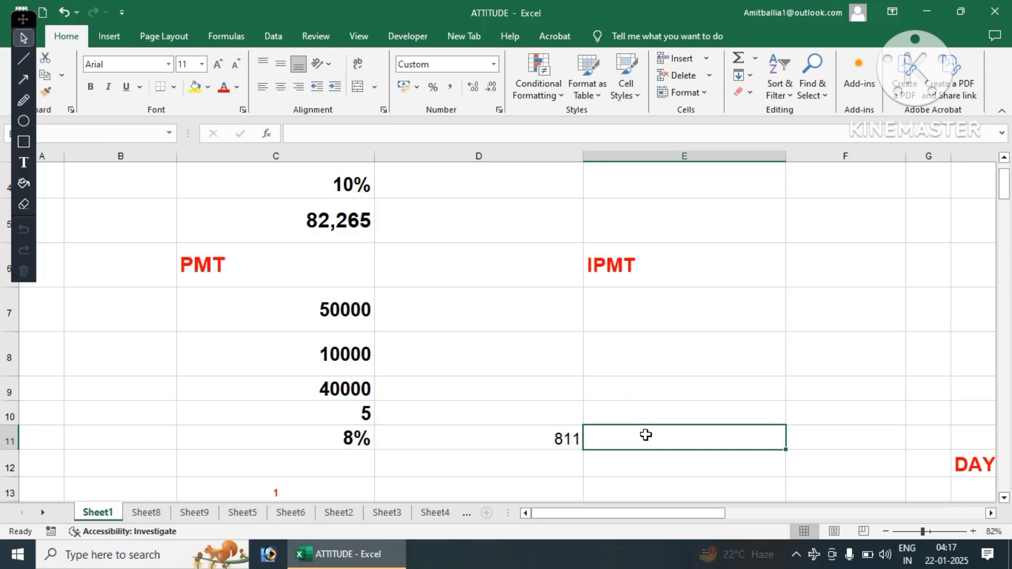
type("=")
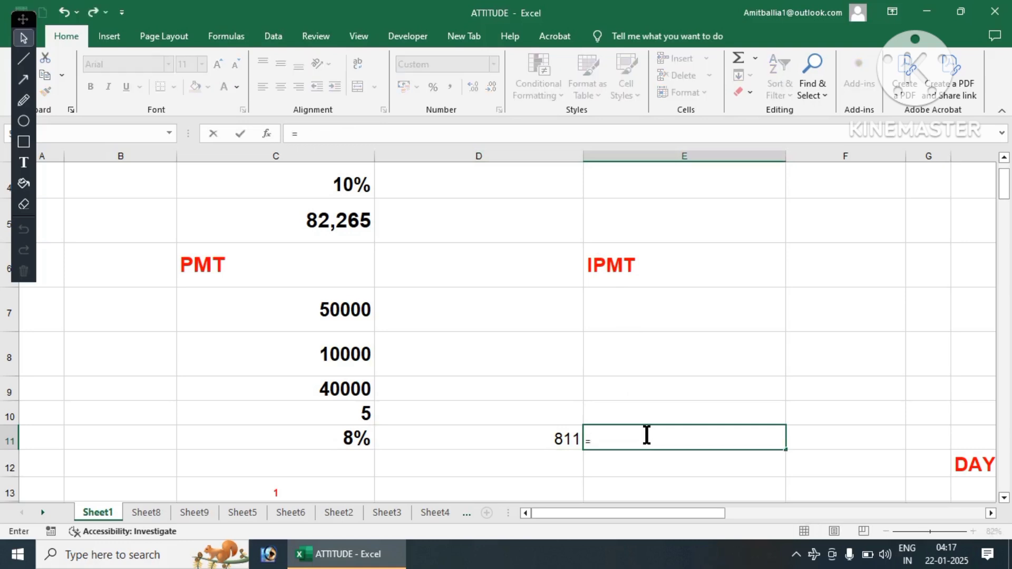
type("IPM")
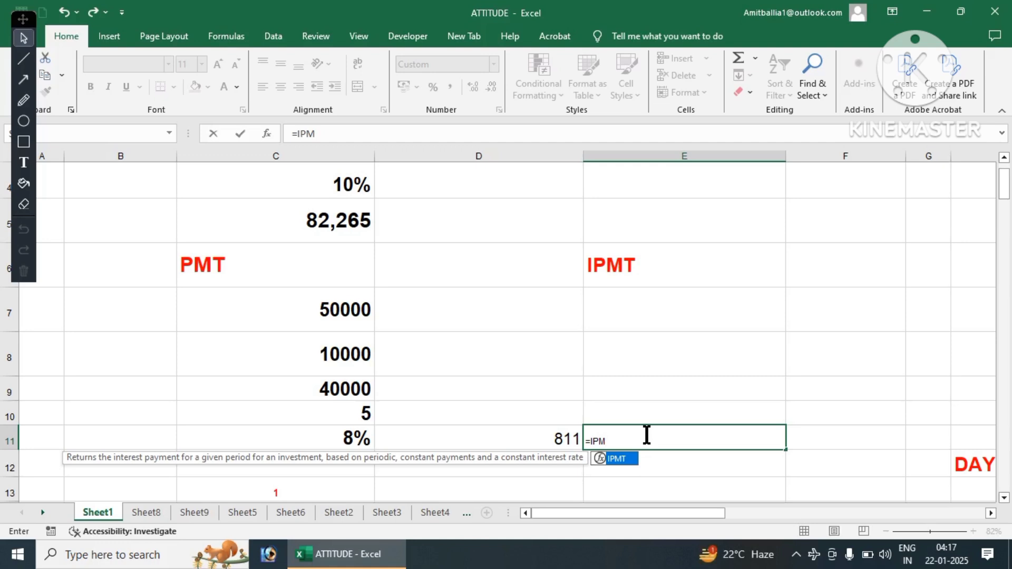
key("Tab")
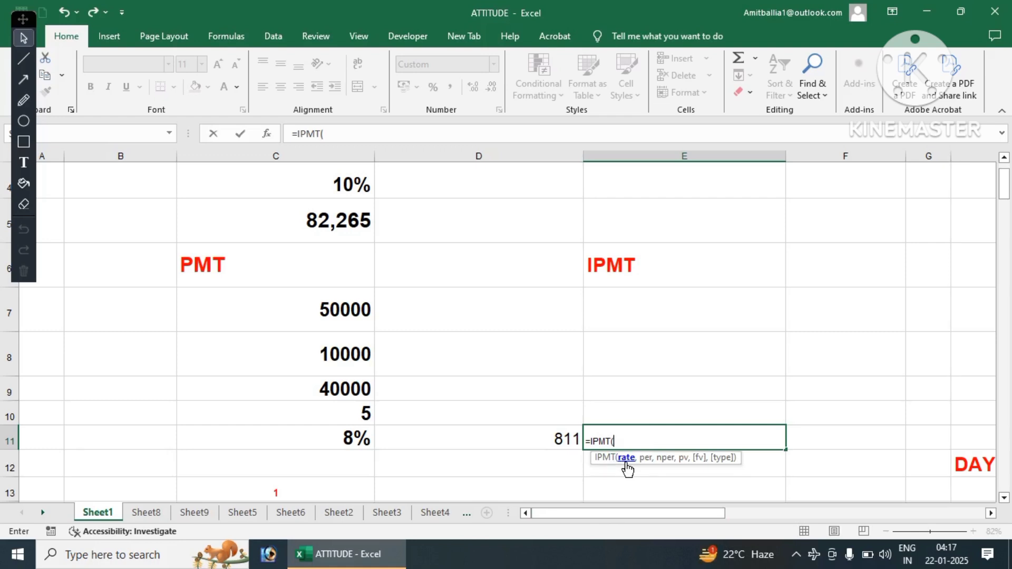
left_click(334, 441)
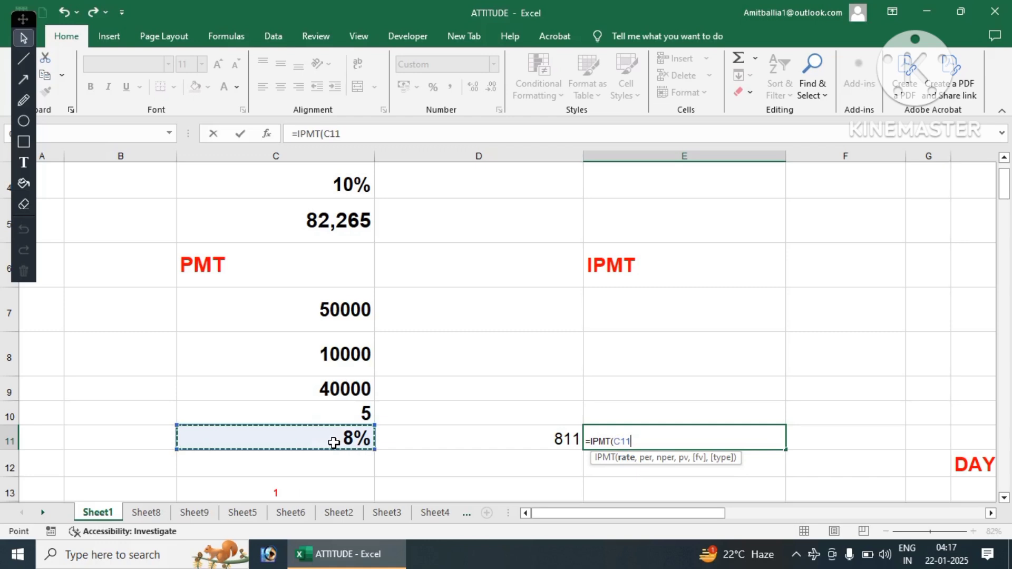
type("/")
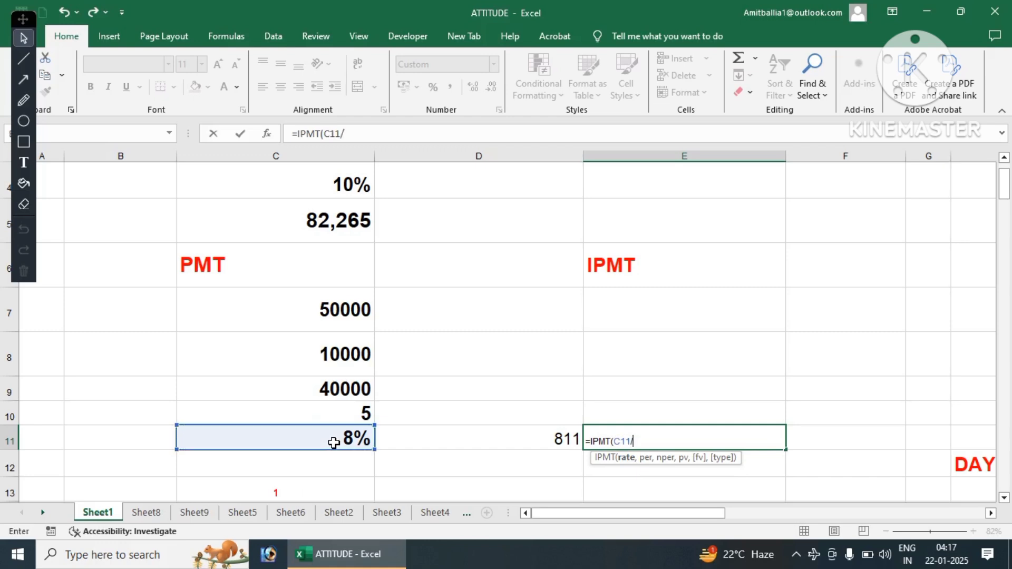
type("12,")
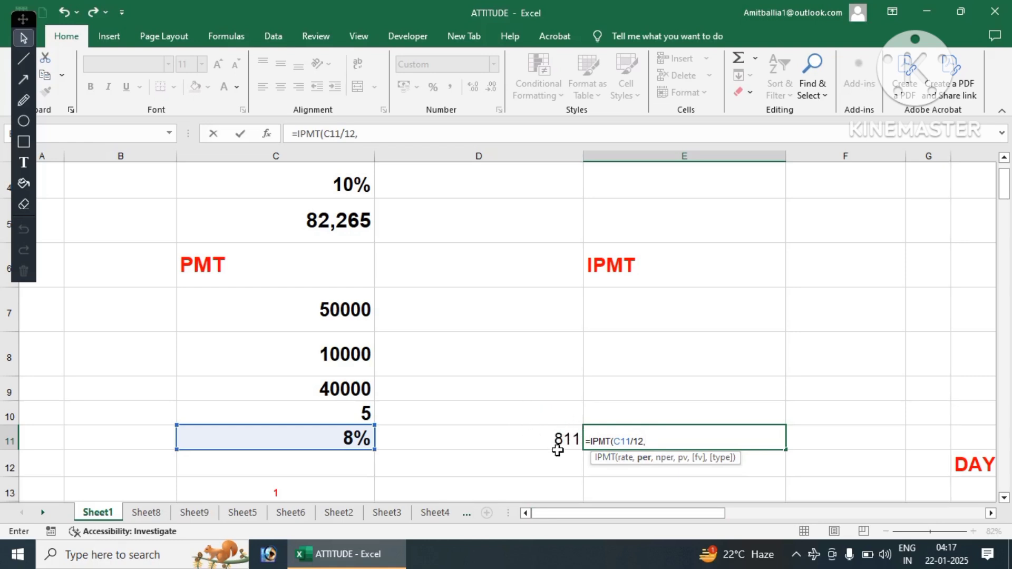
Step: Complete the IPMT formula in E11 with period 1, C10*12 as the number of periods and C9 as the present value
type("1,")
left_click(349, 417)
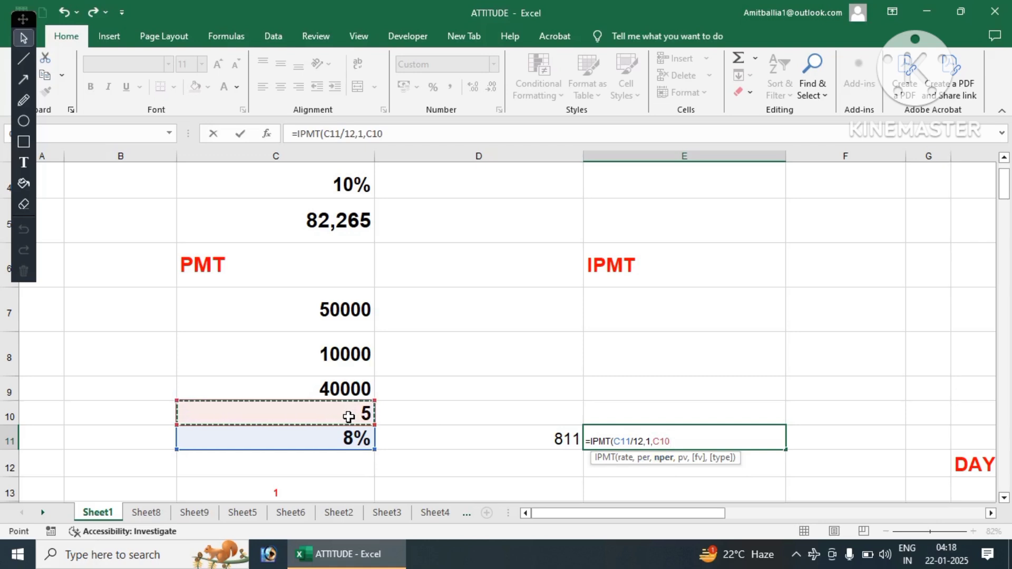
type("*")
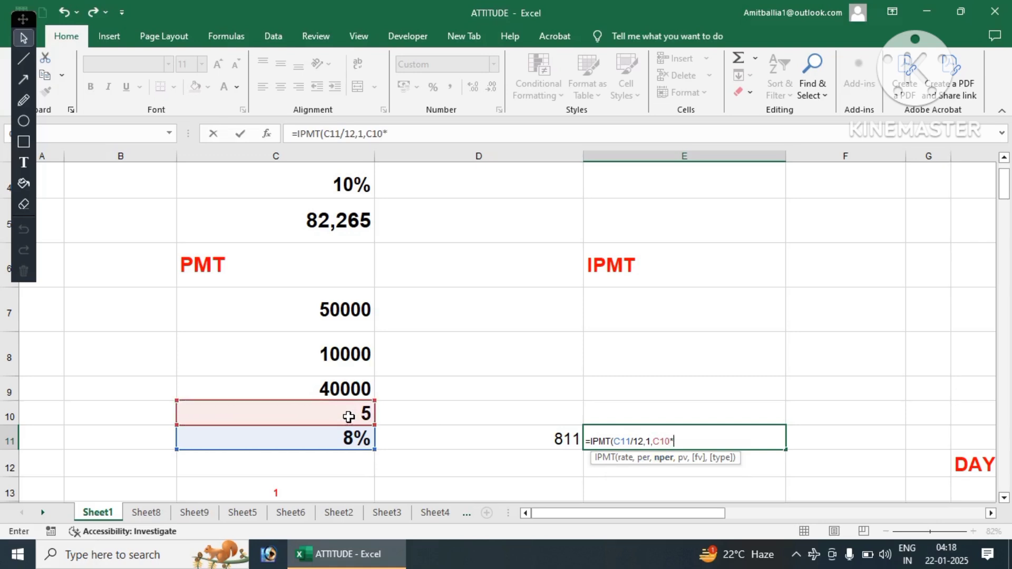
type("12")
type(",")
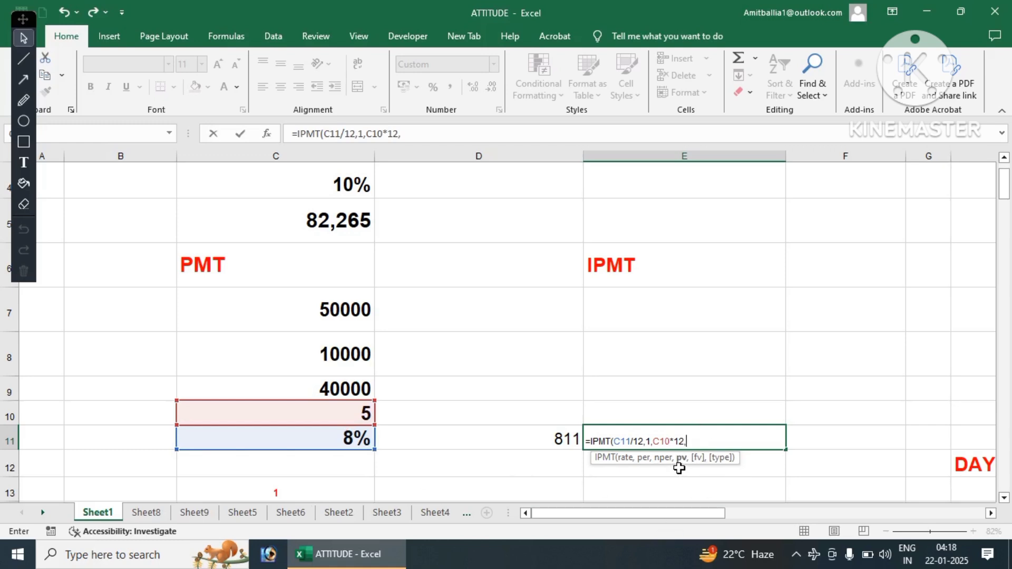
left_click(330, 391)
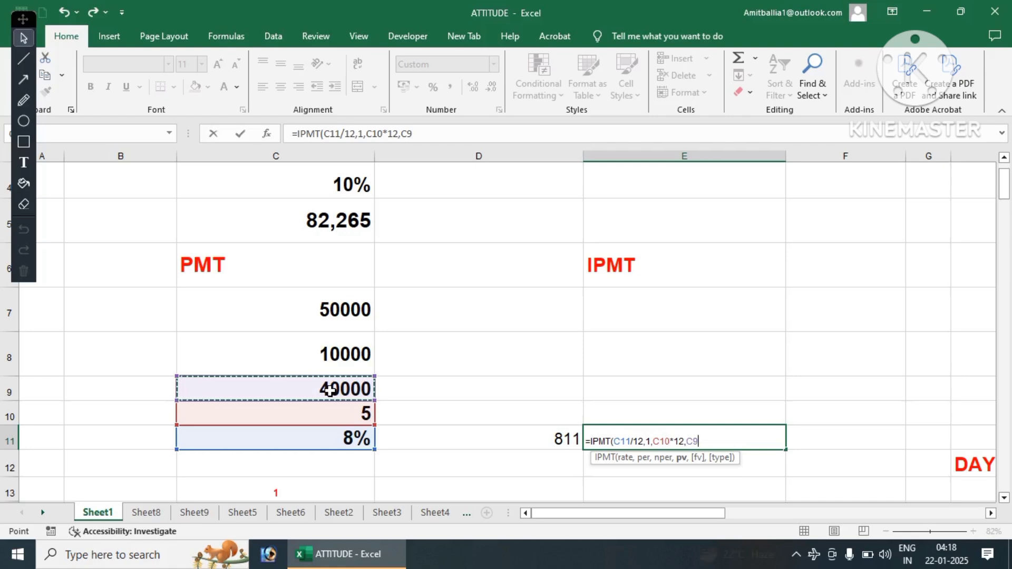
type(")")
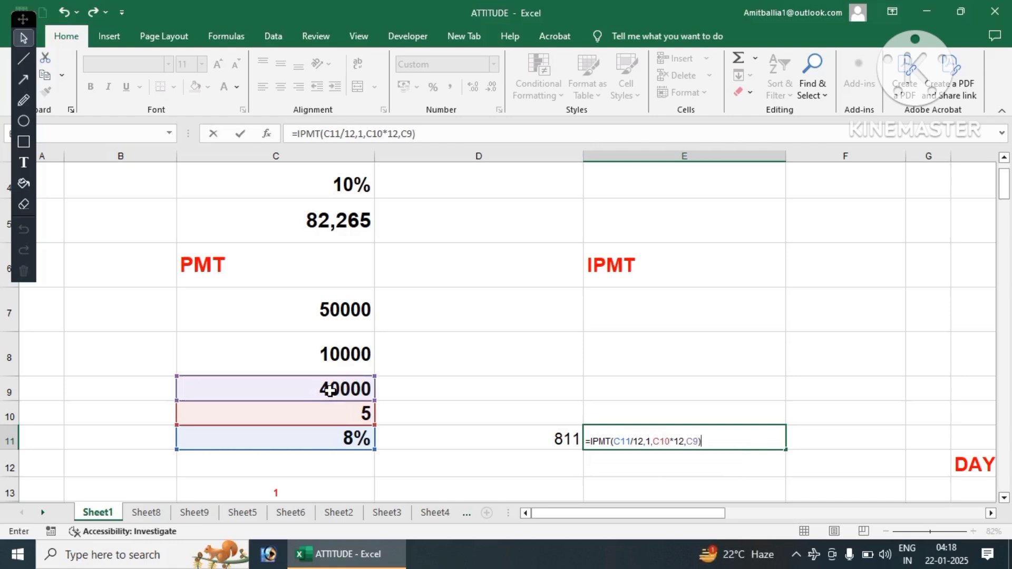
key("Return")
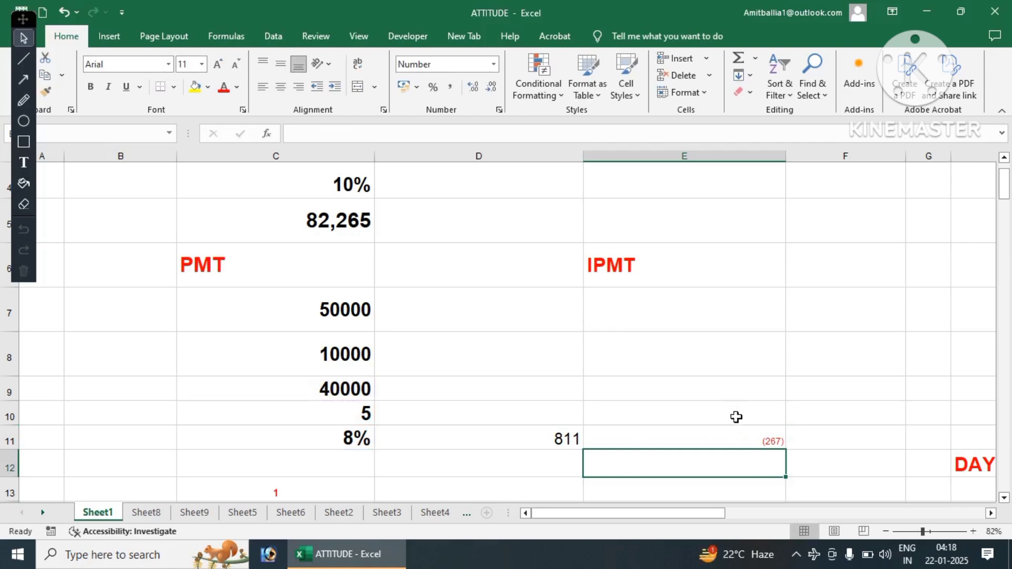
Step: Set the font size of the IPMT result in E11 to 22
left_click(735, 434)
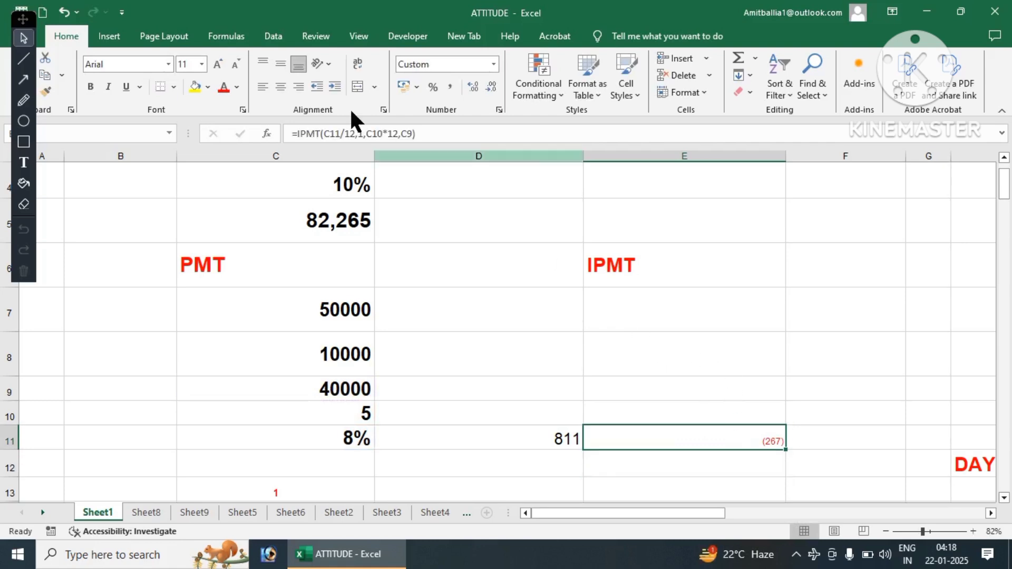
left_click(202, 63)
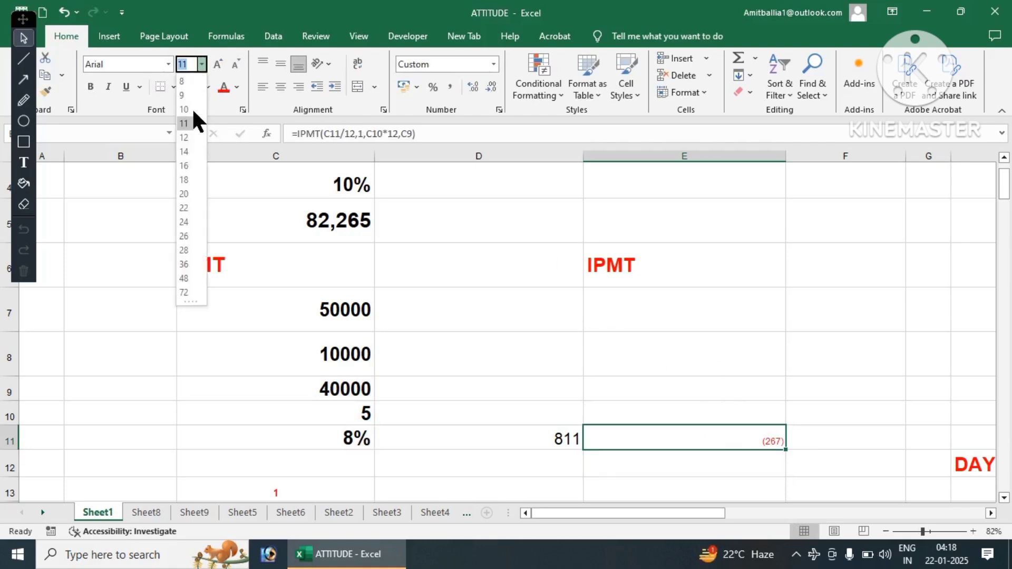
left_click(183, 208)
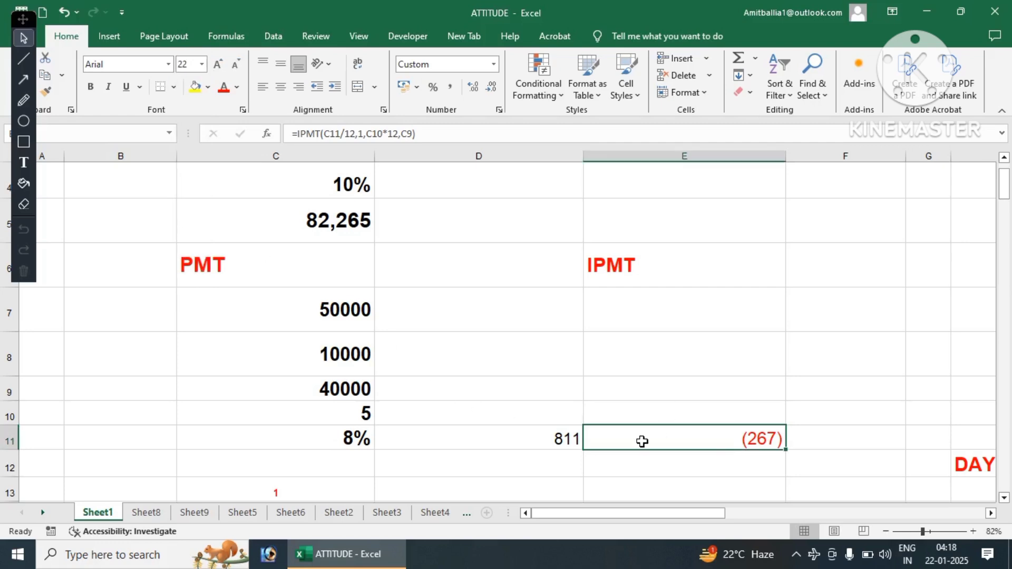
Step: Add a minus sign before IPMT so the formula in E11 reads =-IPMT(C11/12,1,C10*12,C9)
left_click(547, 440)
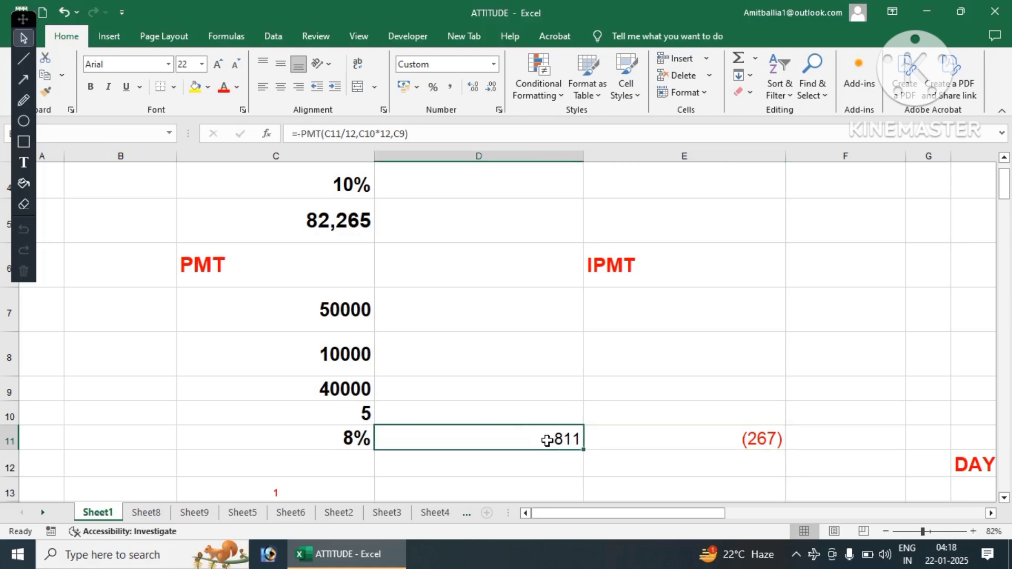
left_click(772, 429)
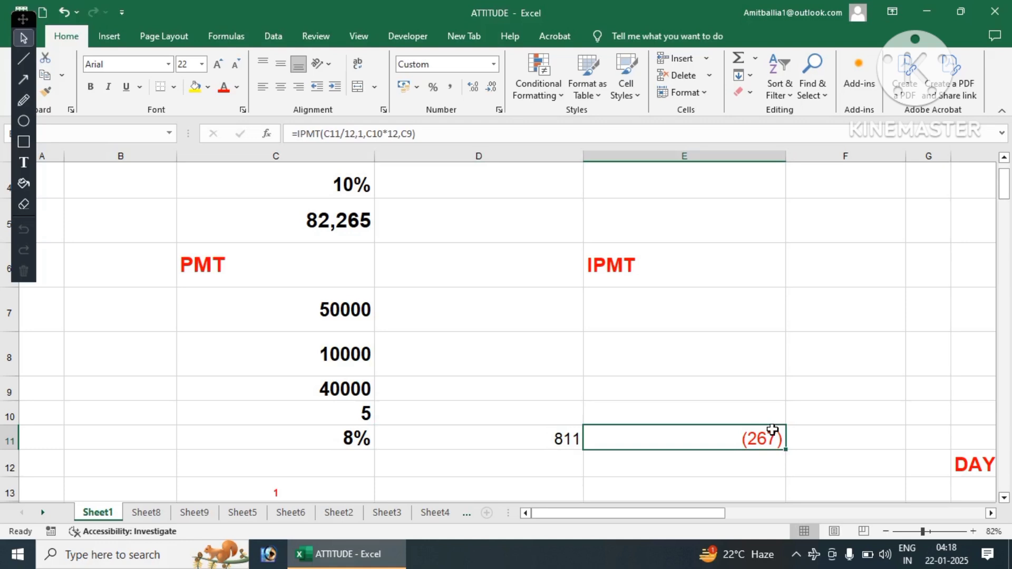
double_click(717, 439)
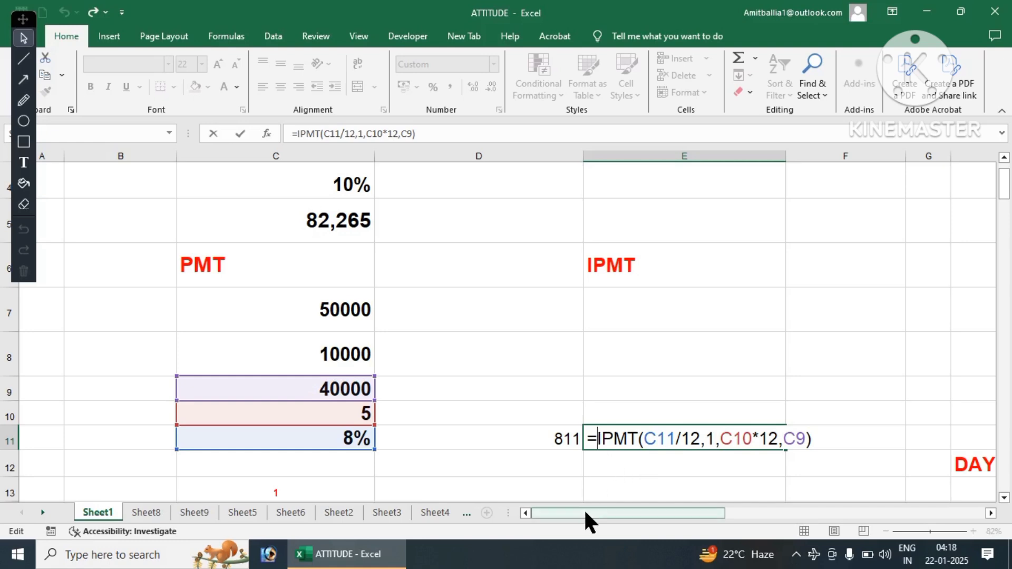
type("-")
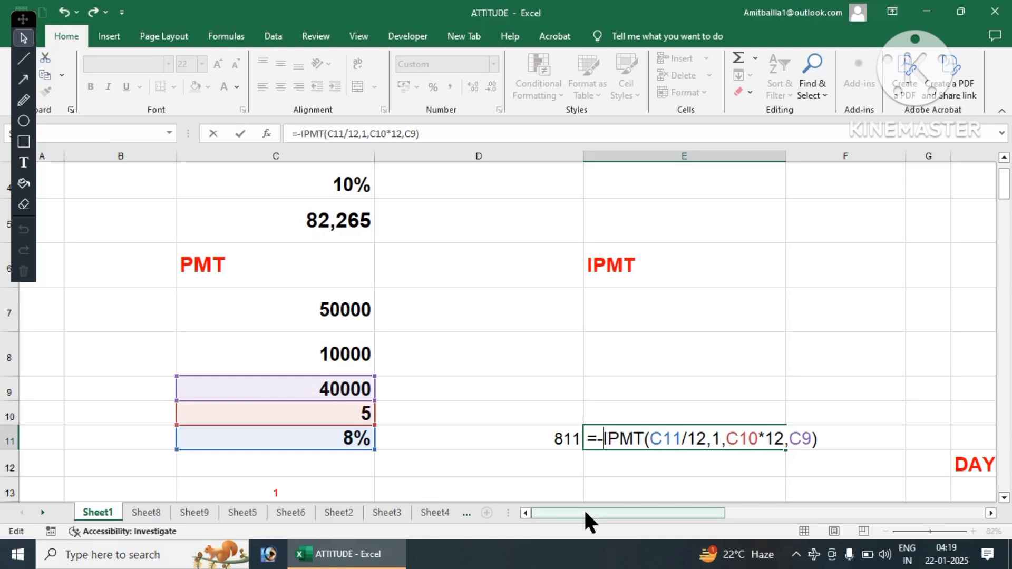
key("Return")
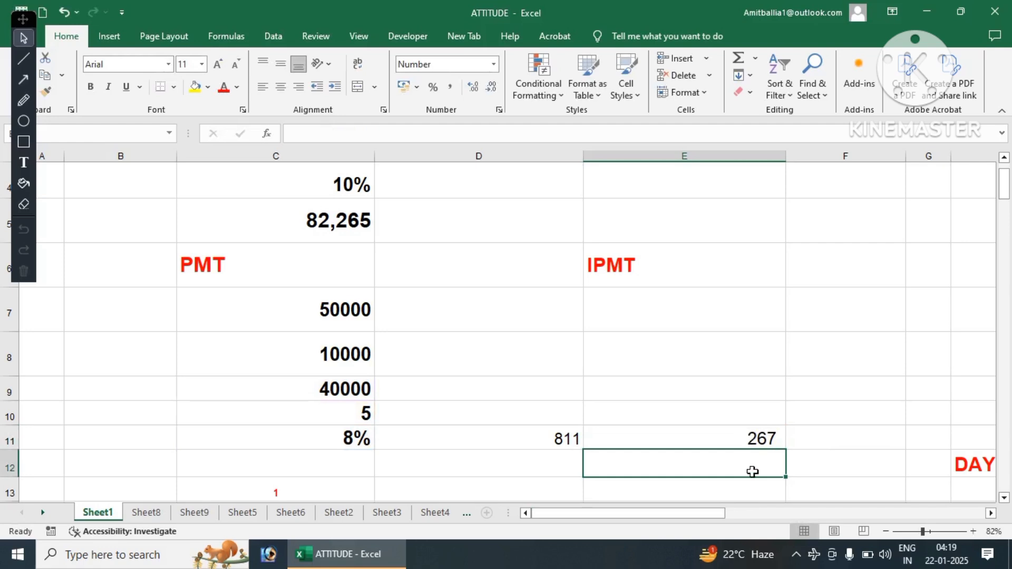
Step: Narrow columns D and E
left_click(747, 437)
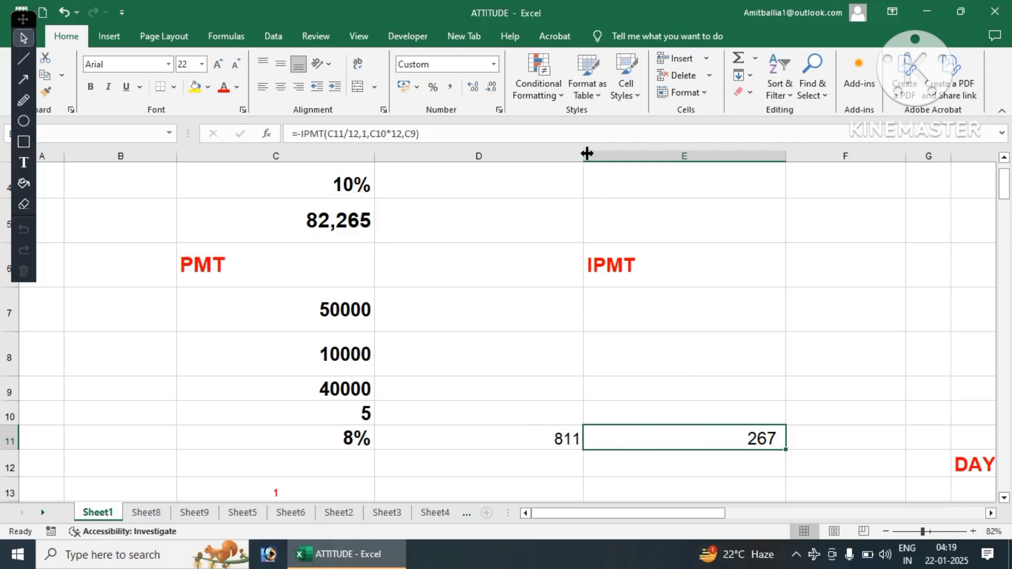
left_click_drag(584, 153, 506, 172)
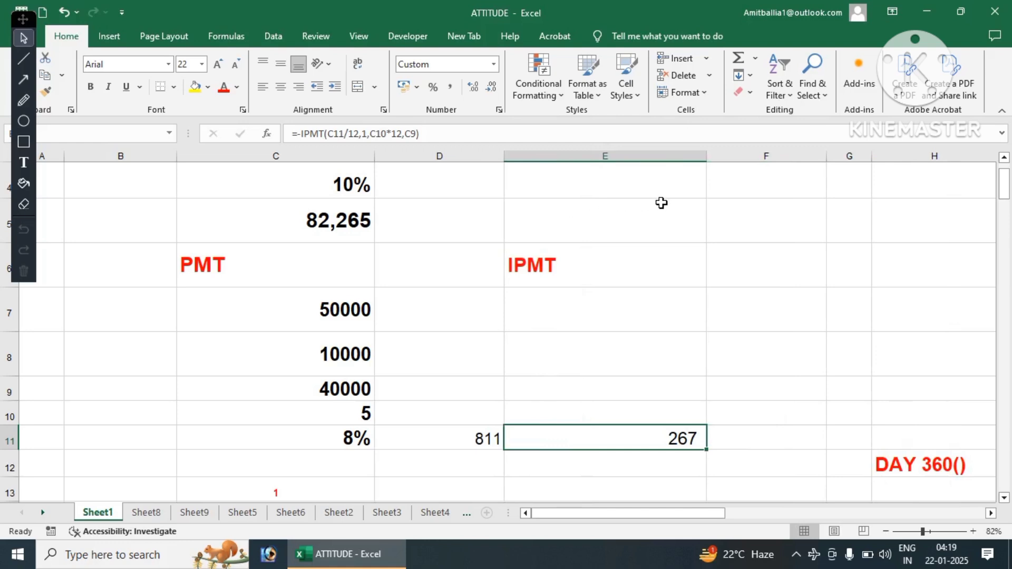
left_click_drag(707, 158, 662, 189)
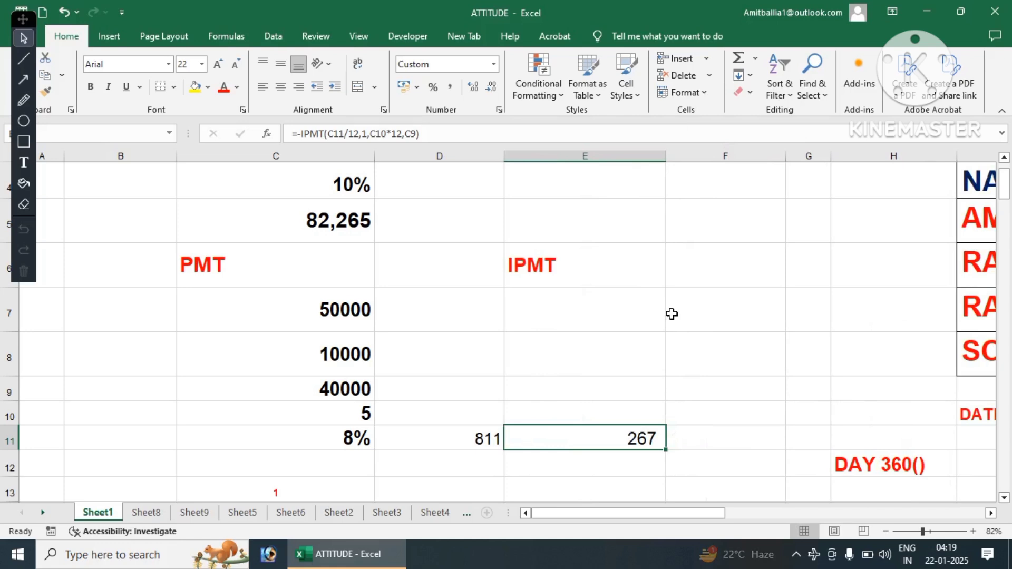
Step: Enter the heading PPMT in F6, in the same row as the IPMT heading
left_click(688, 271)
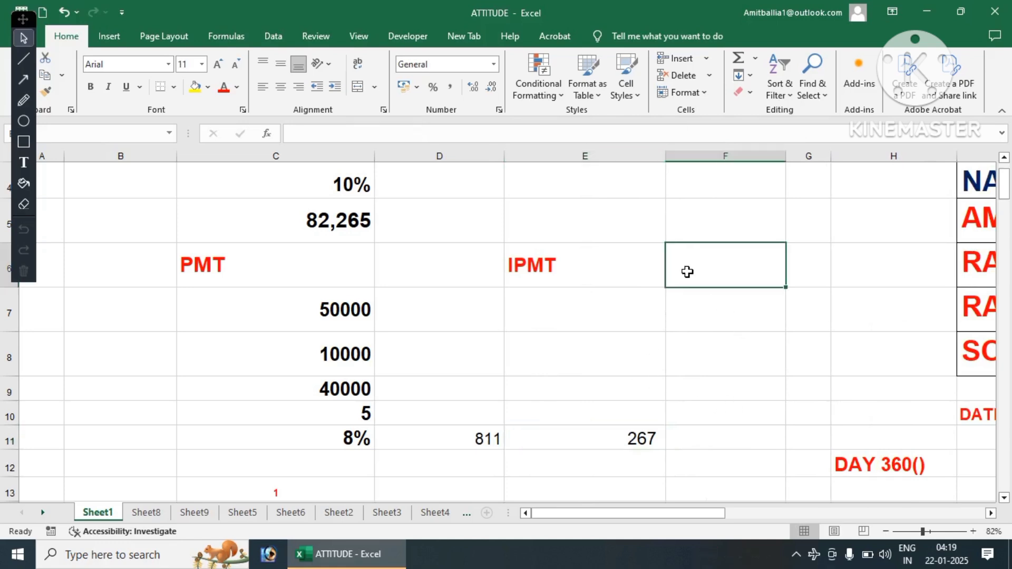
type("PP")
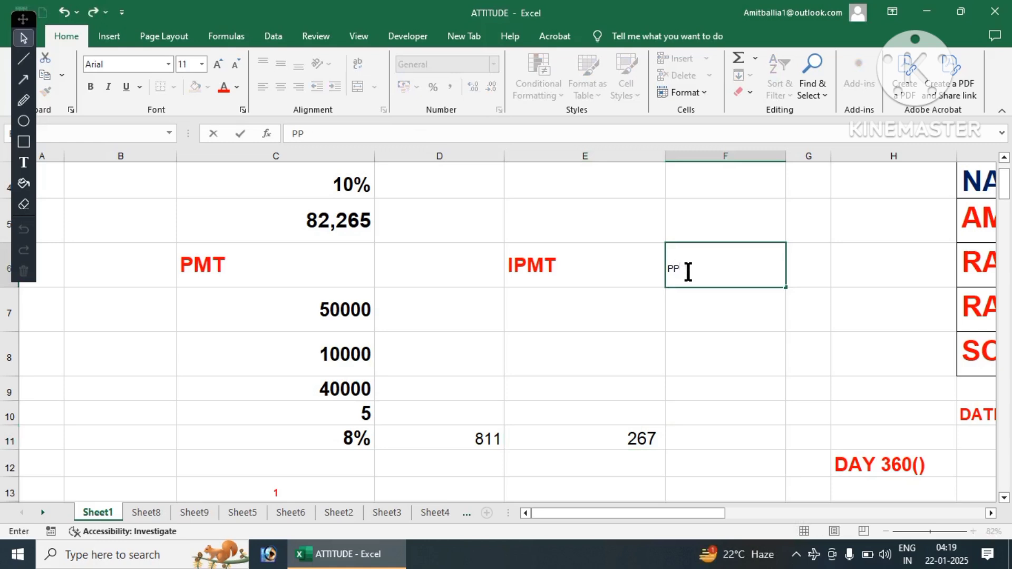
type("PMT")
left_click(796, 351)
Step: Centre the PPMT heading in F6 and set its font size to 24
left_click(716, 278)
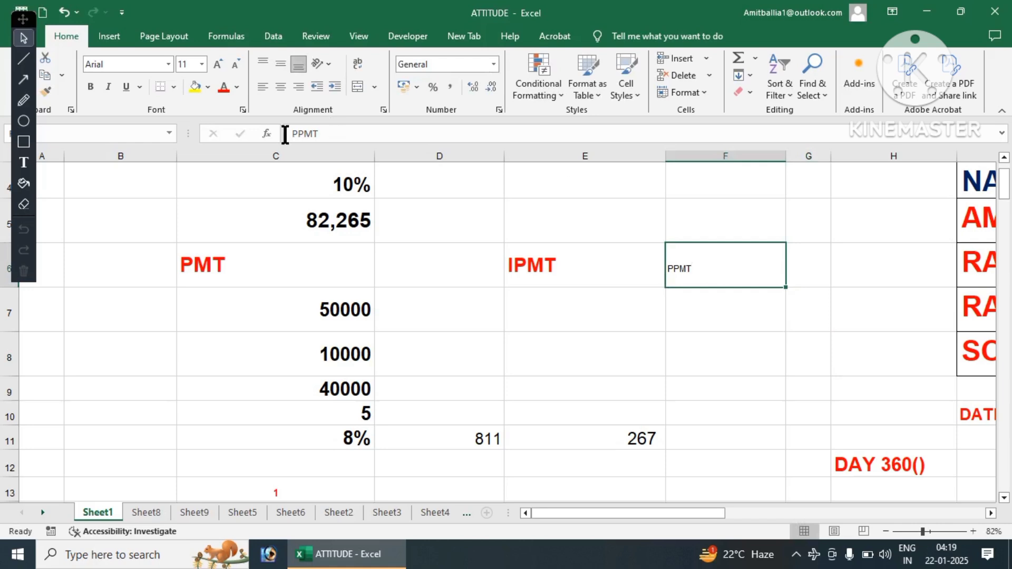
left_click(279, 87)
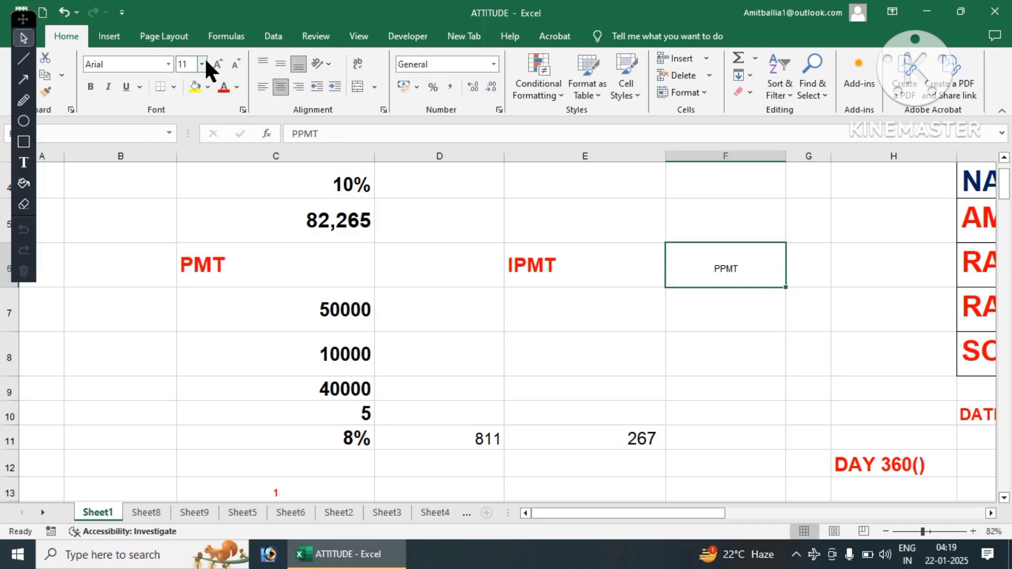
left_click(203, 62)
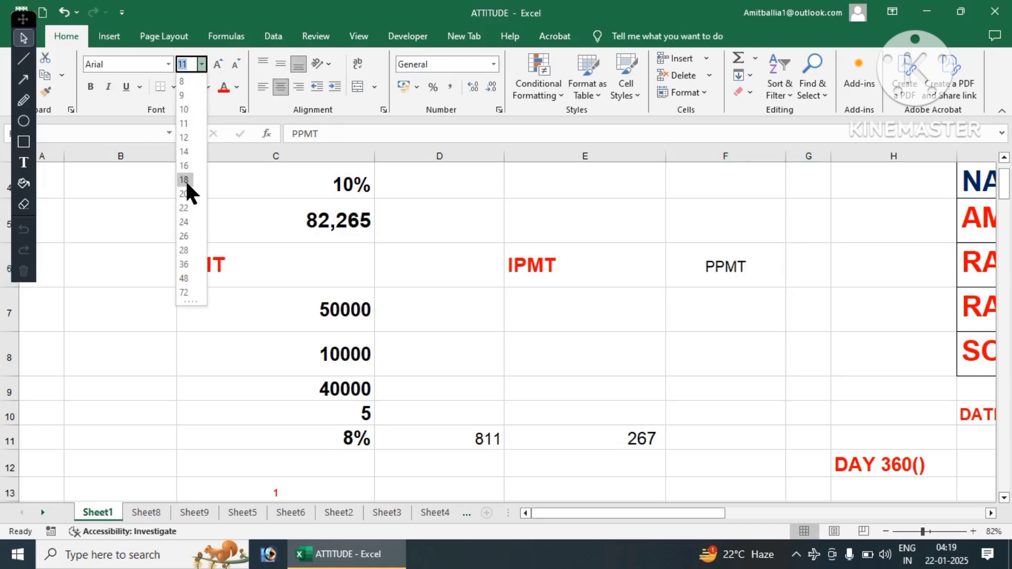
left_click(184, 222)
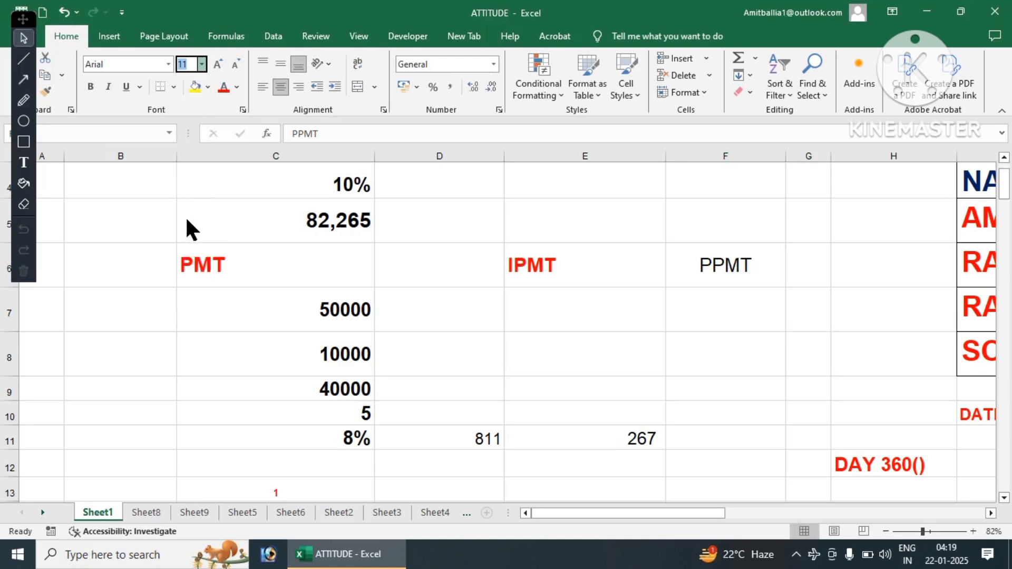
Step: Set the font size of cell F11 to 24 and begin a formula in it
left_click(706, 431)
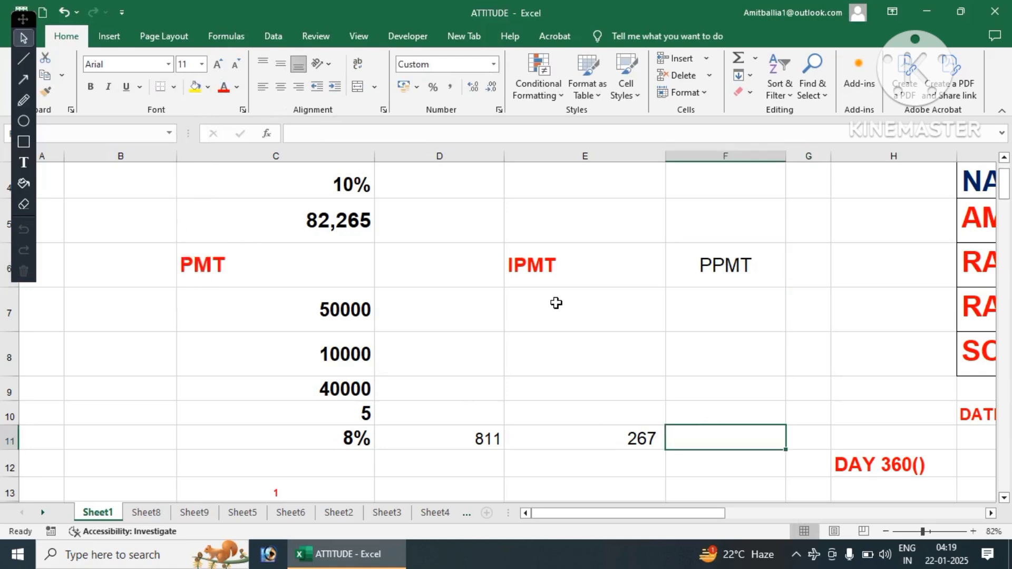
left_click(202, 64)
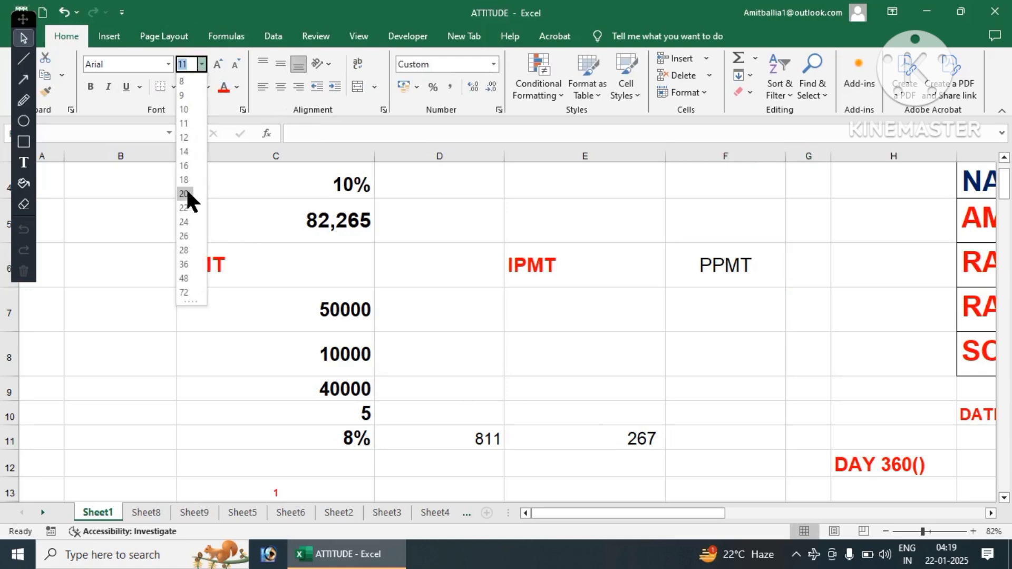
left_click(184, 222)
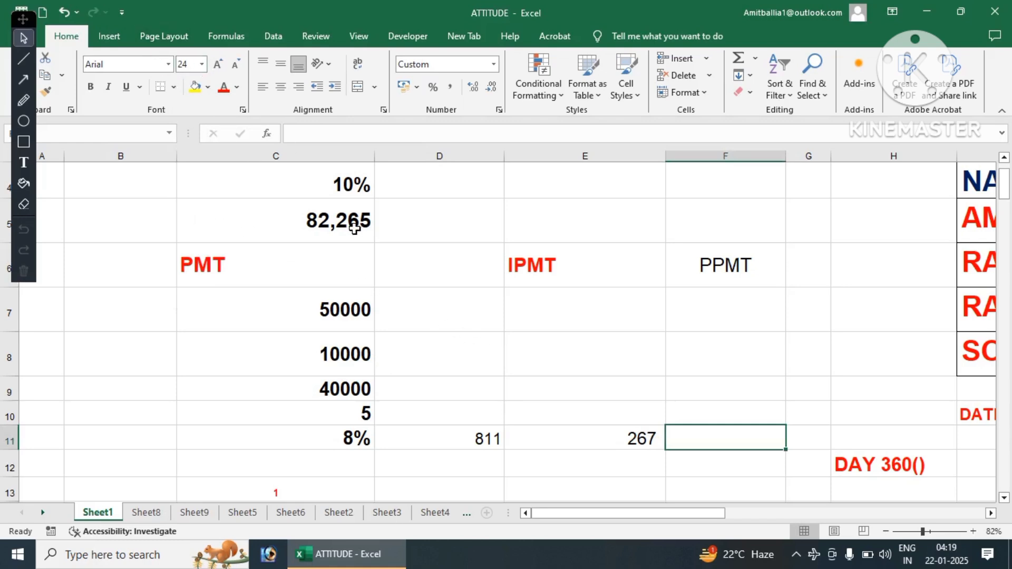
type("=")
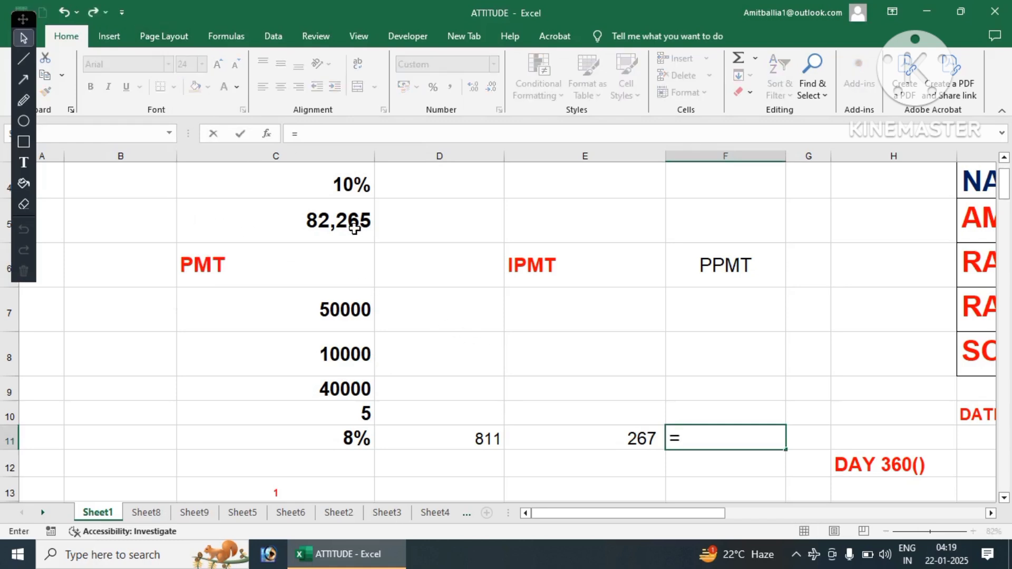
type("PP")
key("Tab")
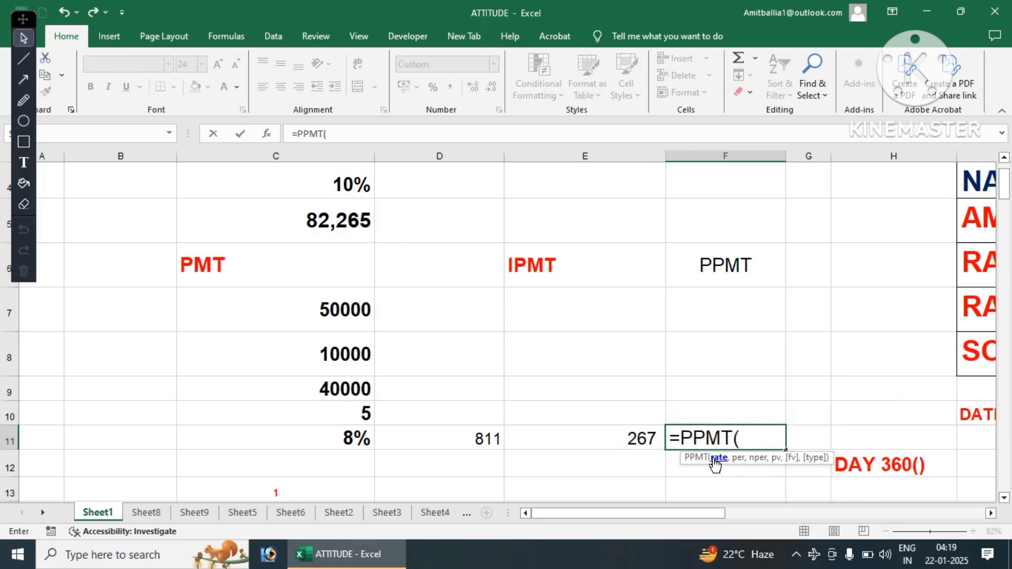
key("BackSpace")
key("BackSpace")
key("BackSpace")
key("BackSpace")
key("BackSpace")
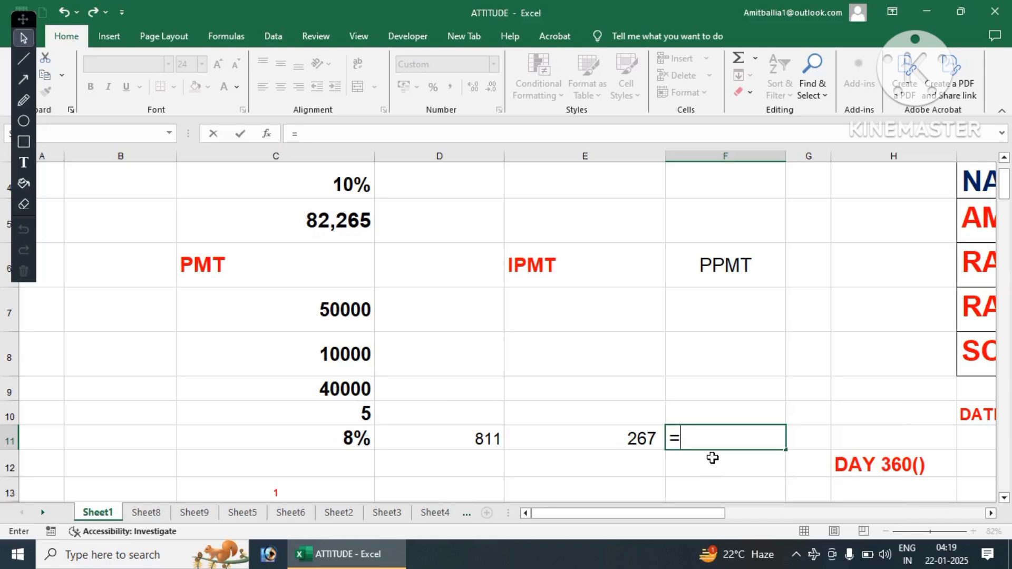
Step: Complete the principal-payment formula in F11 as =PPMT(C11/12,1,C10*12,C9)
type("PP")
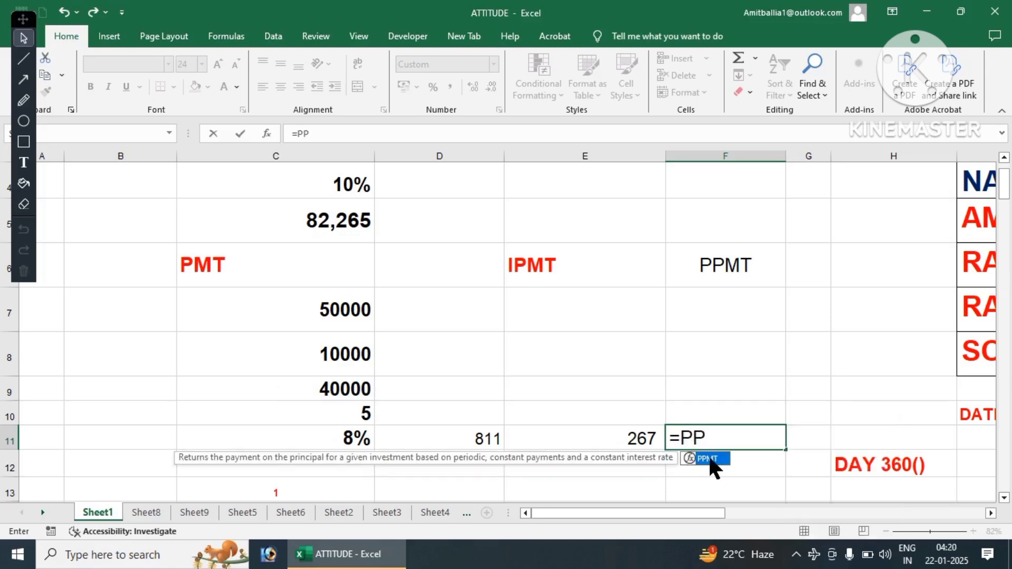
double_click(708, 458)
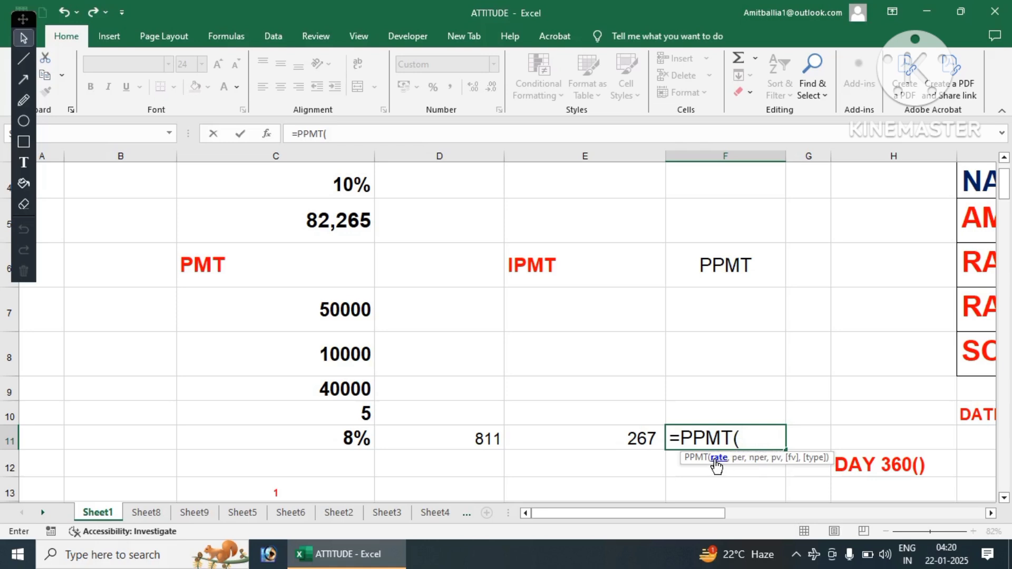
left_click(348, 440)
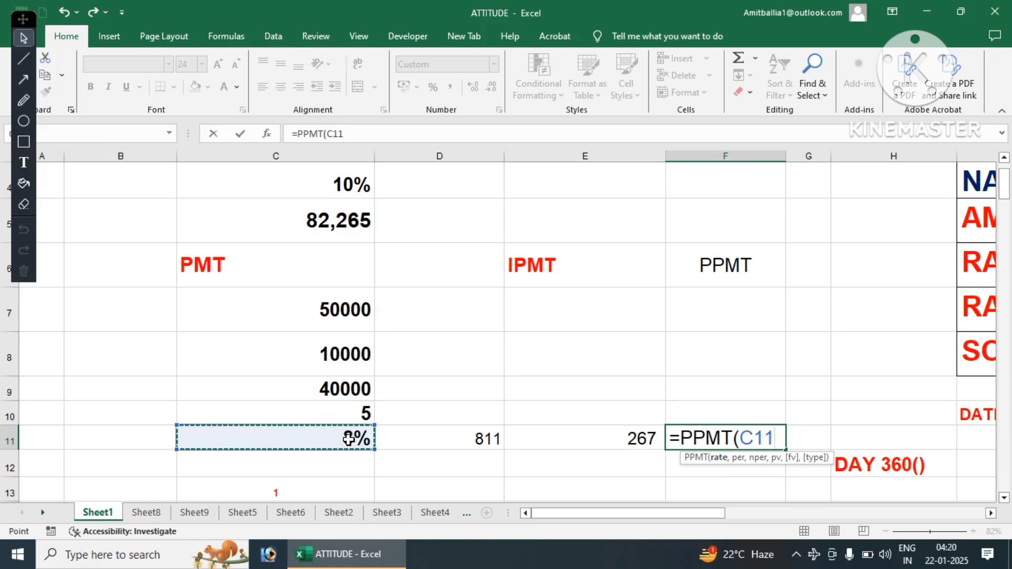
type("/12")
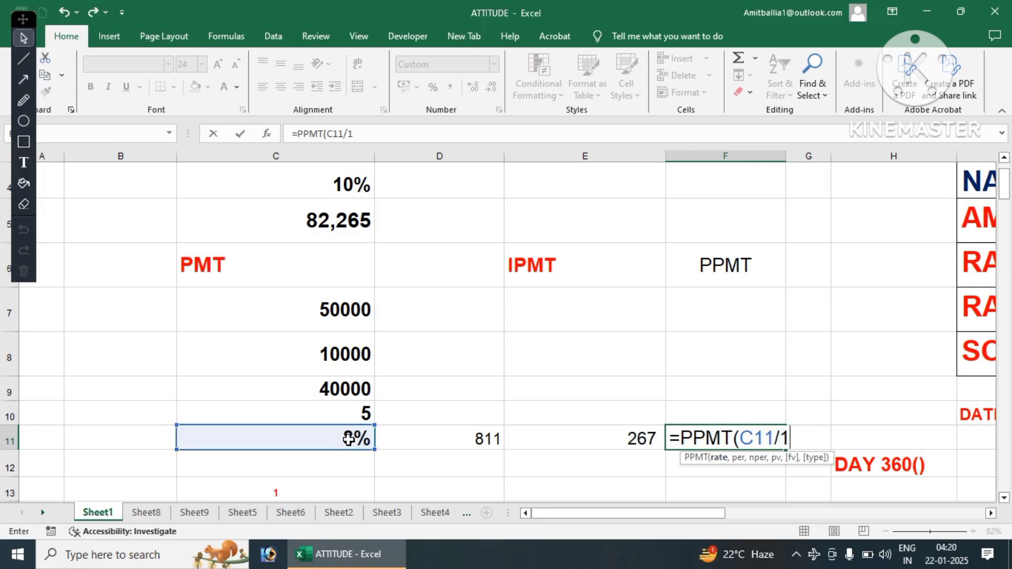
type(",")
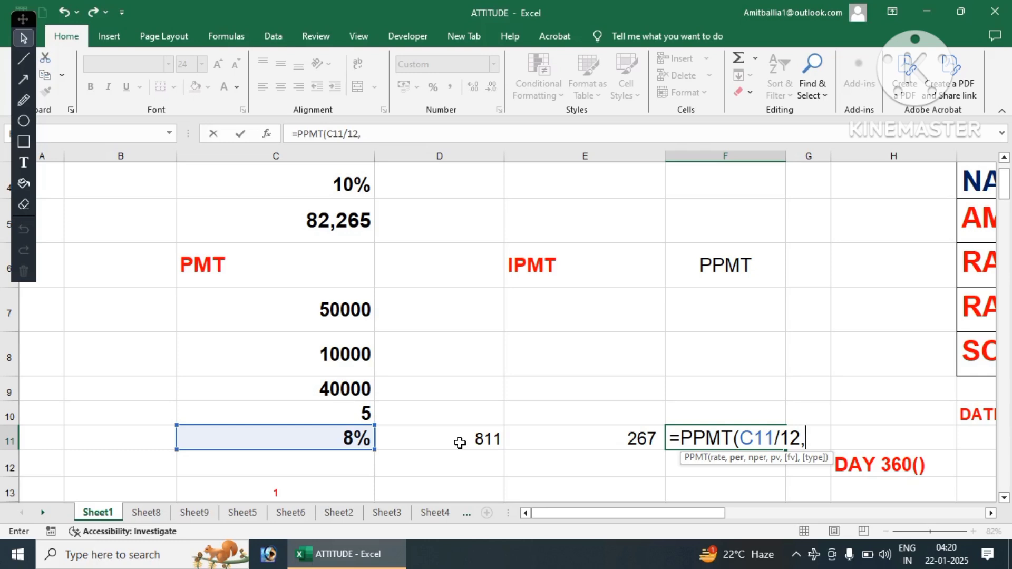
type("1,")
left_click(344, 416)
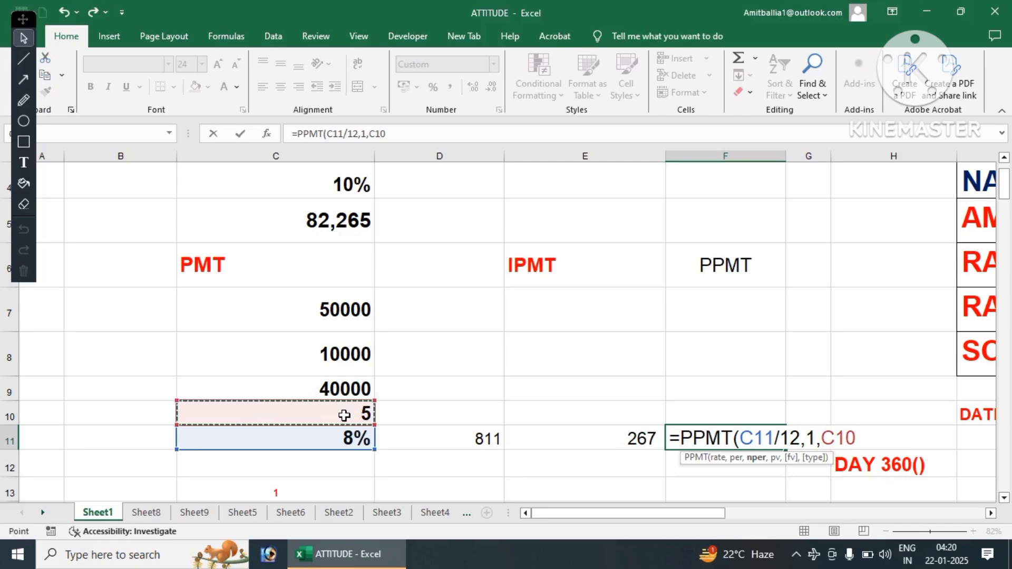
type("*12")
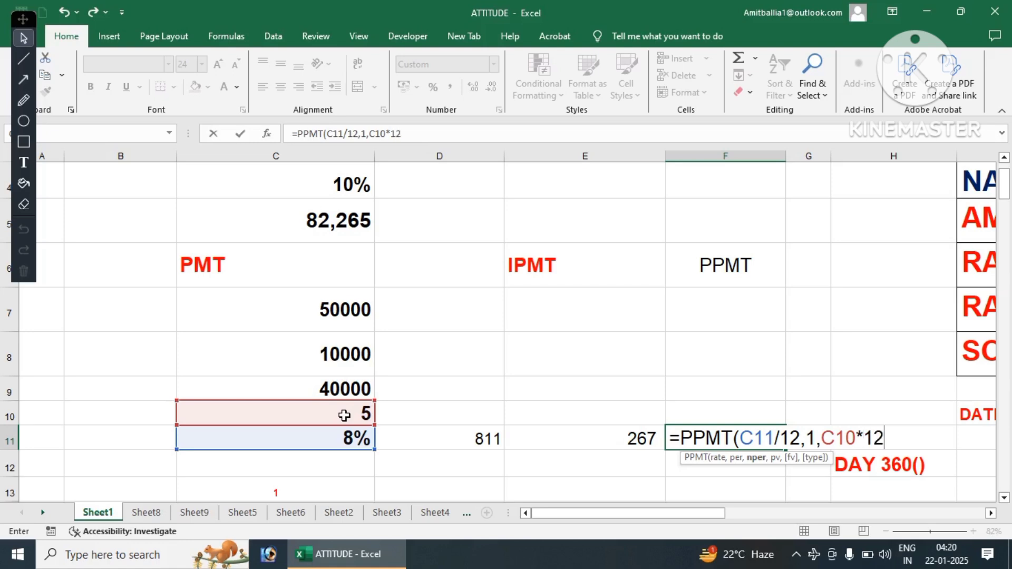
type(",")
left_click(331, 384)
left_click(331, 383)
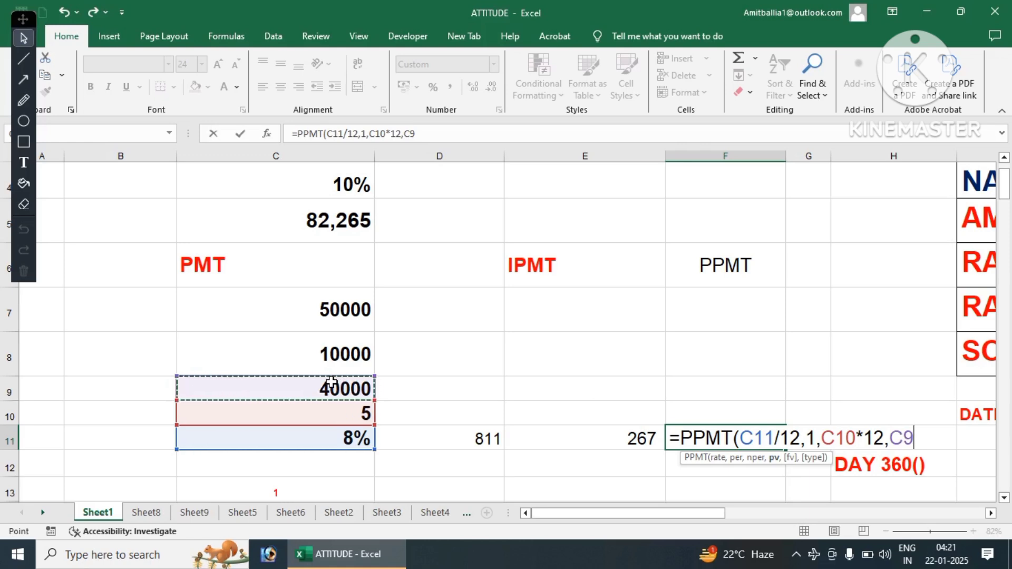
type(")")
key("Return")
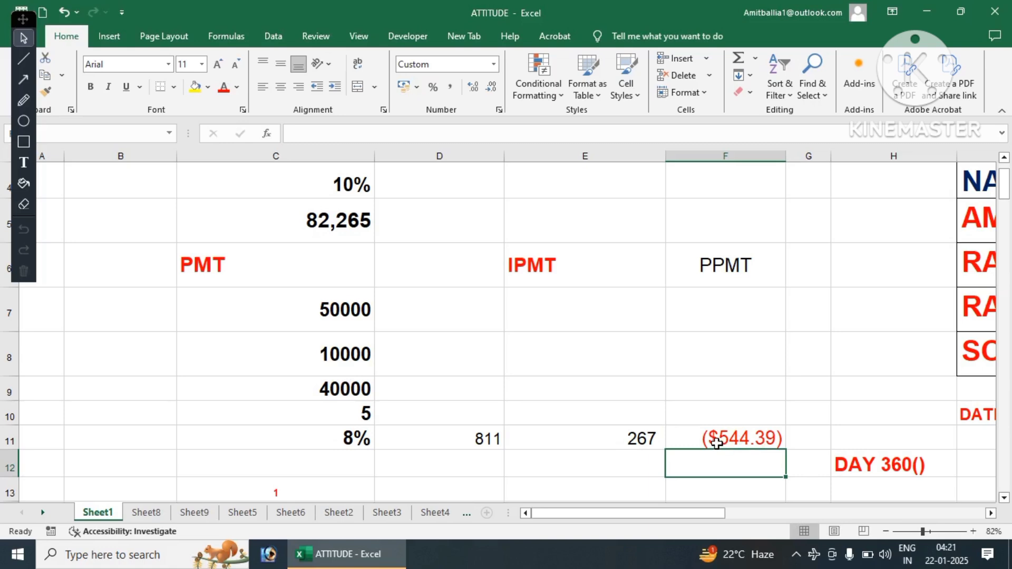
Step: Format F11 as Currency with the symbol set to None and 0 decimal places
left_click(766, 442)
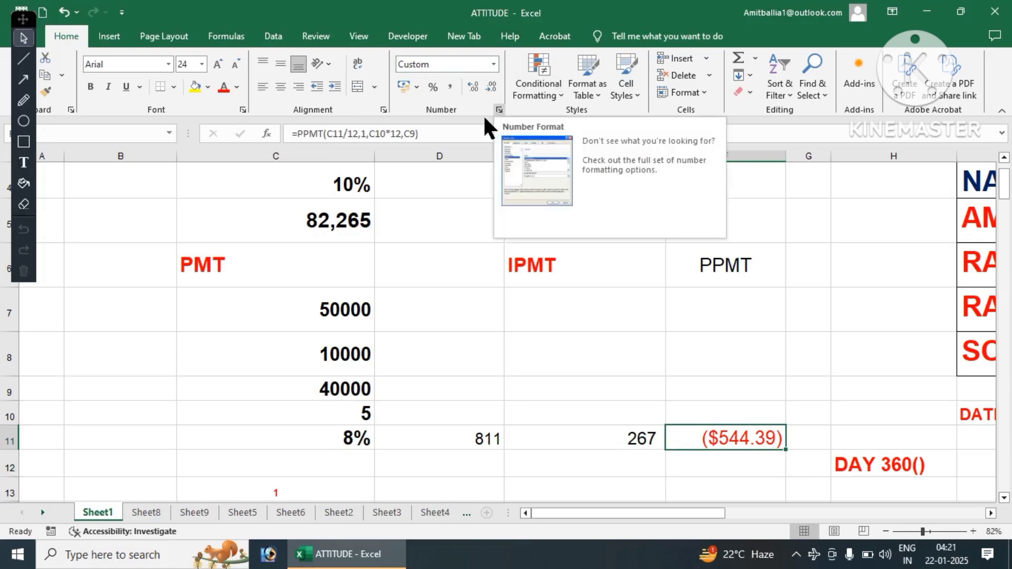
left_click(498, 110)
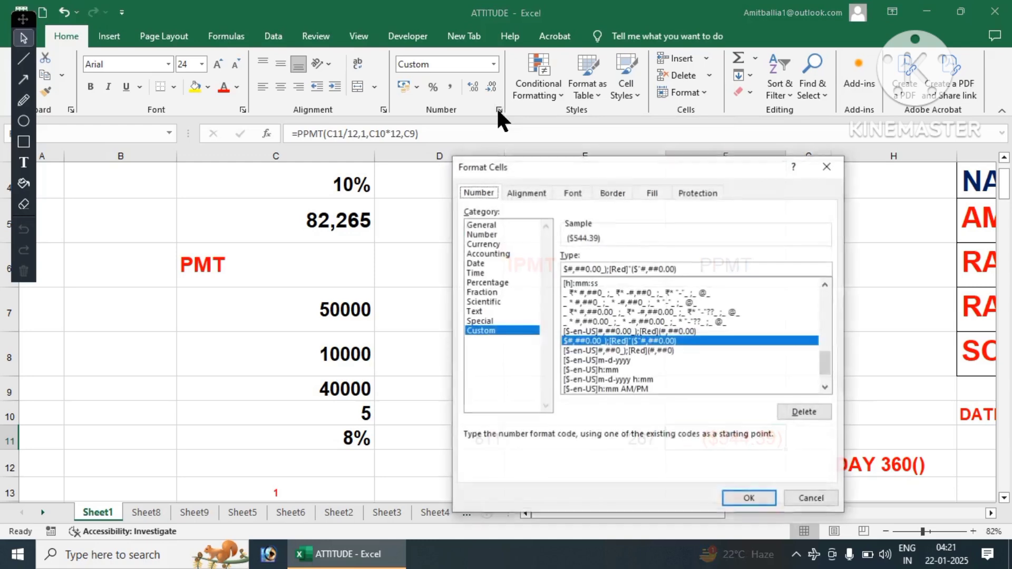
left_click(480, 242)
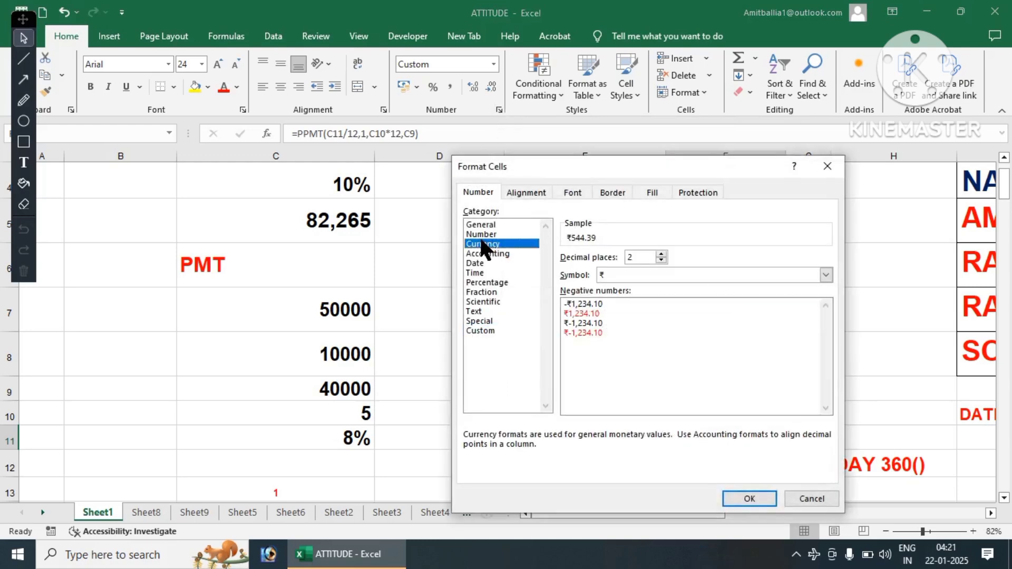
left_click(617, 270)
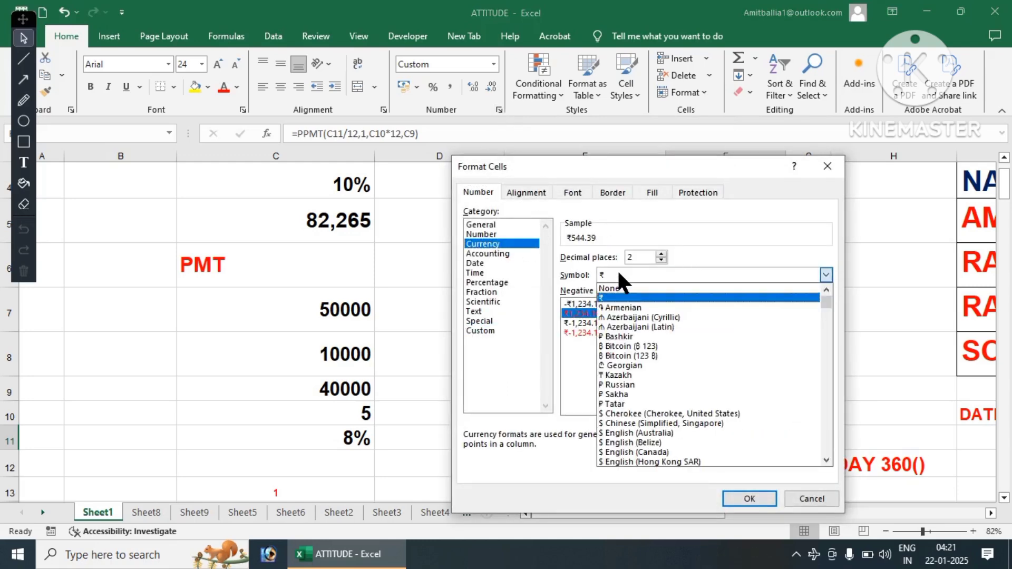
left_click(613, 289)
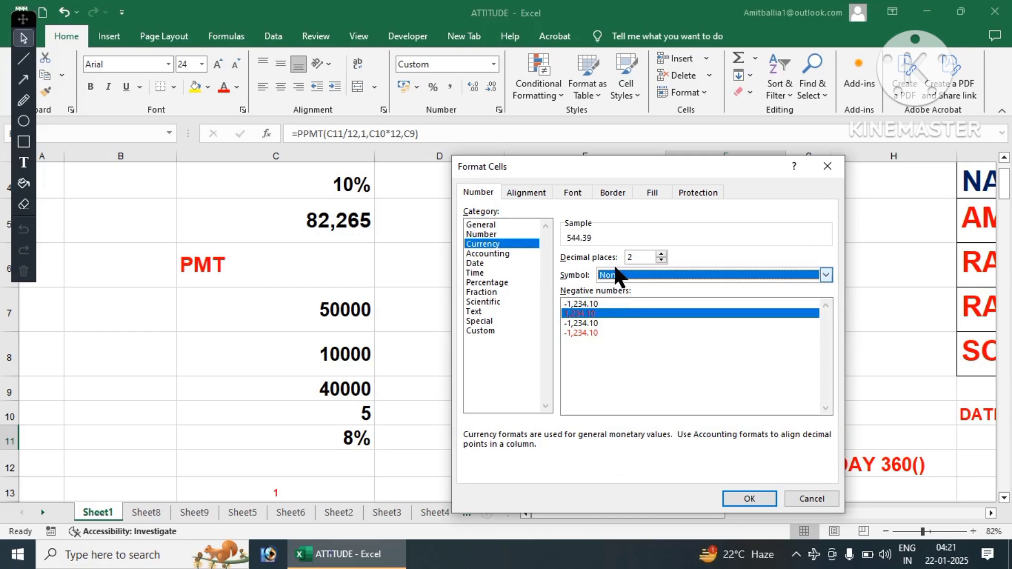
left_click(613, 273)
left_click(614, 273)
left_click(661, 261)
left_click(662, 260)
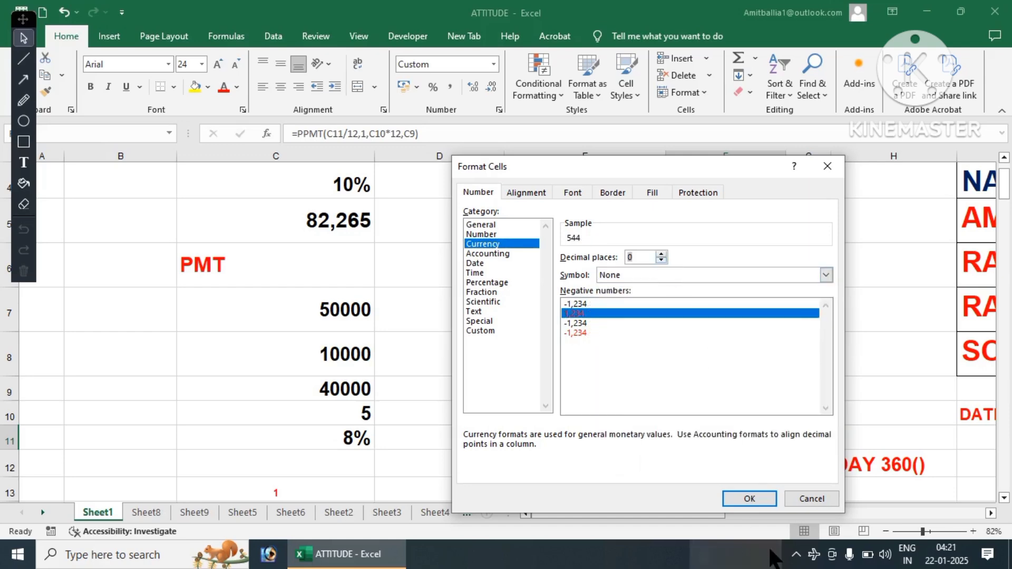
left_click(748, 499)
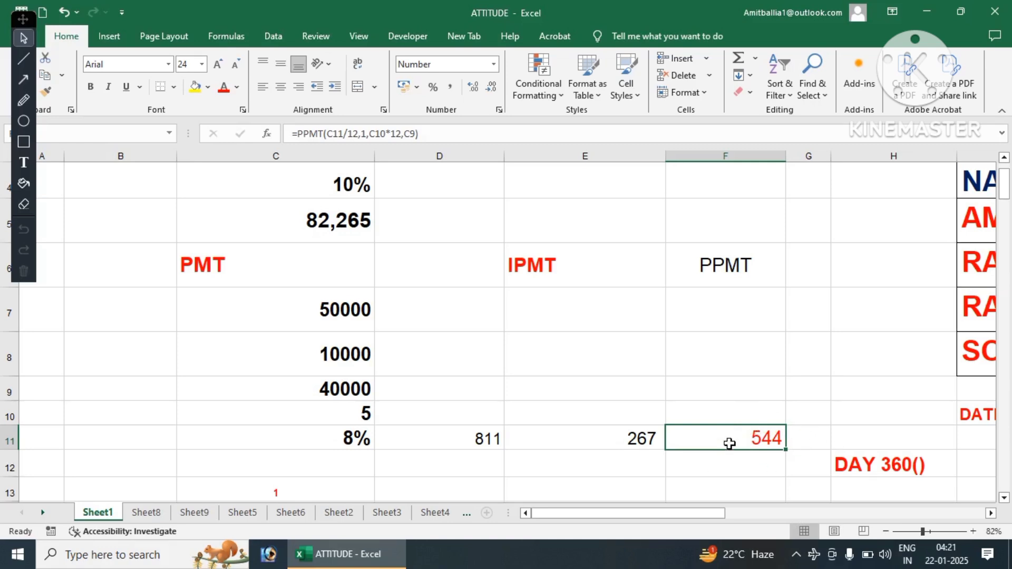
Step: Add a minus sign before PPMT so the formula in F11 reads =-PPMT(C11/12,1,C10*12,C9)
double_click(730, 443)
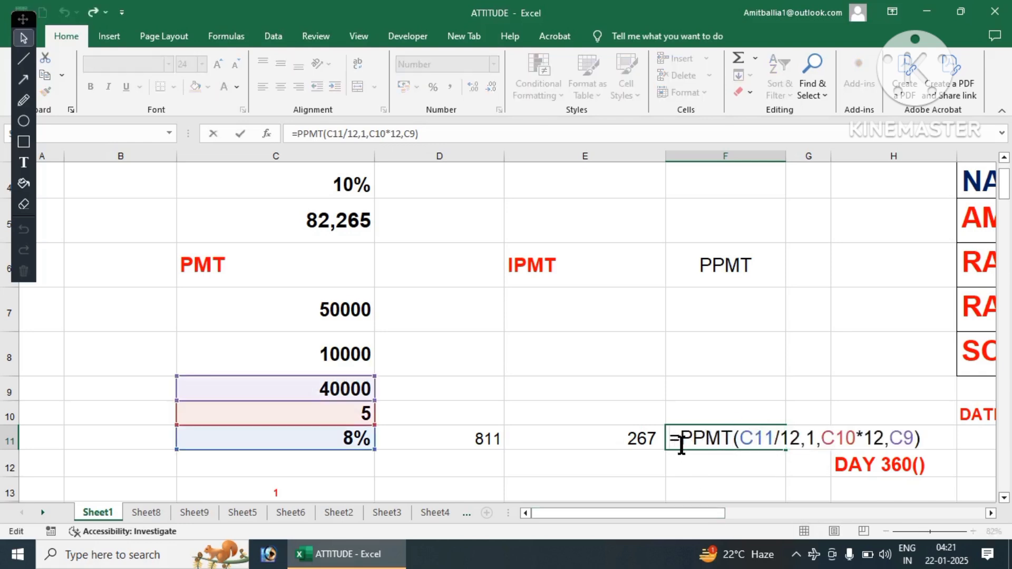
type("-")
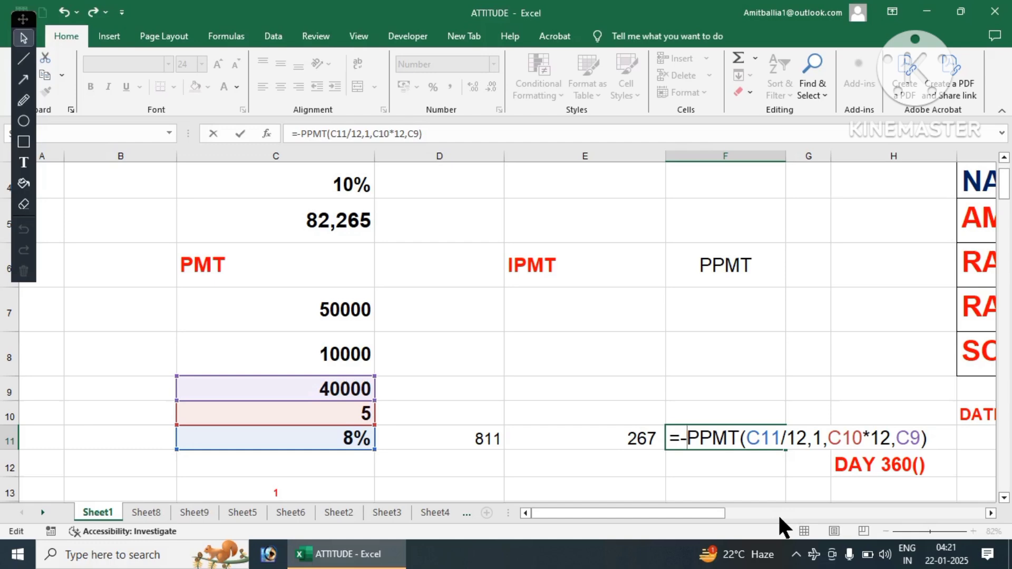
key("Return")
Step: Compare the payment, interest and principal amounts in D11, E11 and F11
left_click(759, 439)
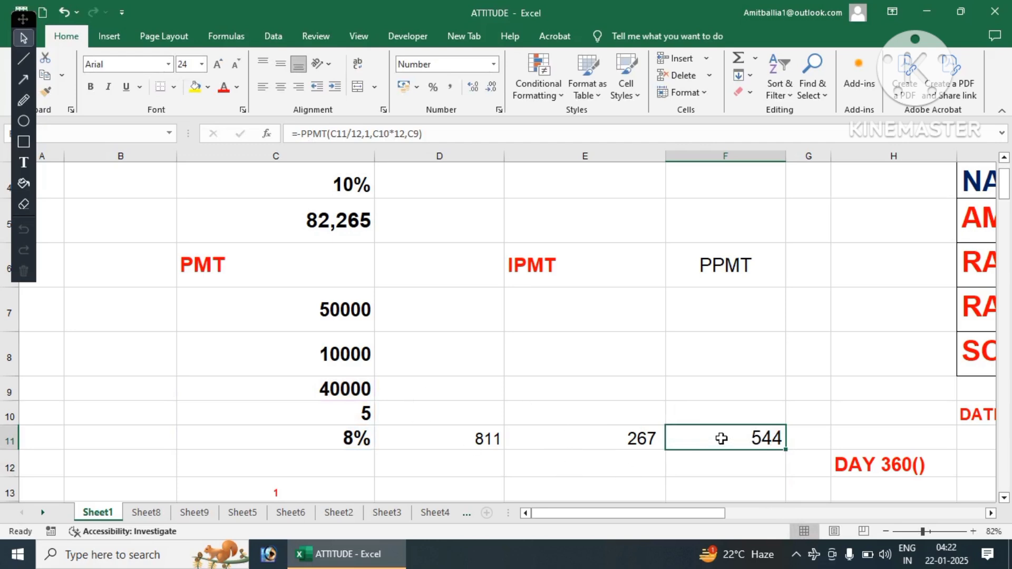
left_click(467, 443)
left_click(746, 442)
left_click(610, 440)
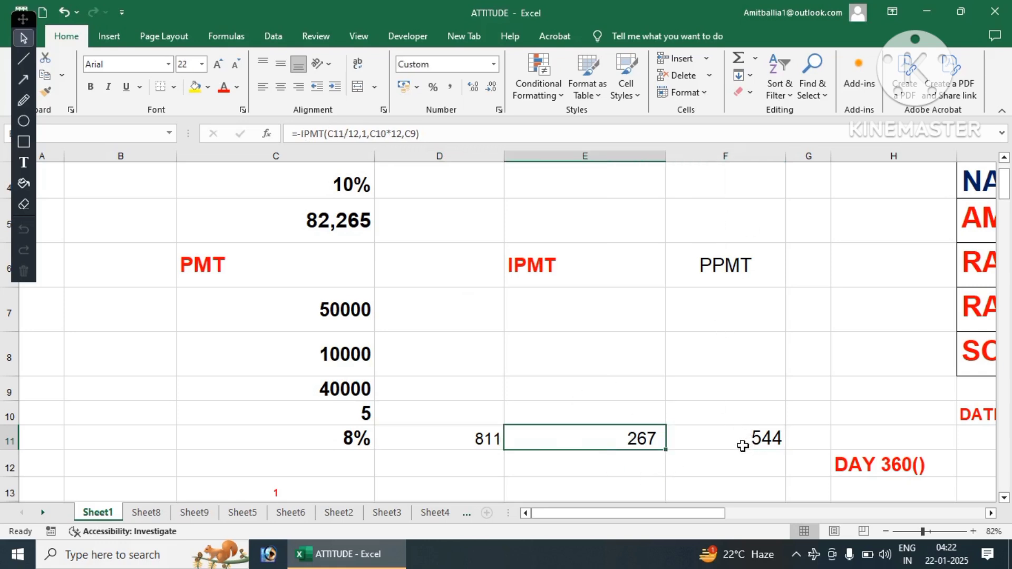
left_click(737, 443)
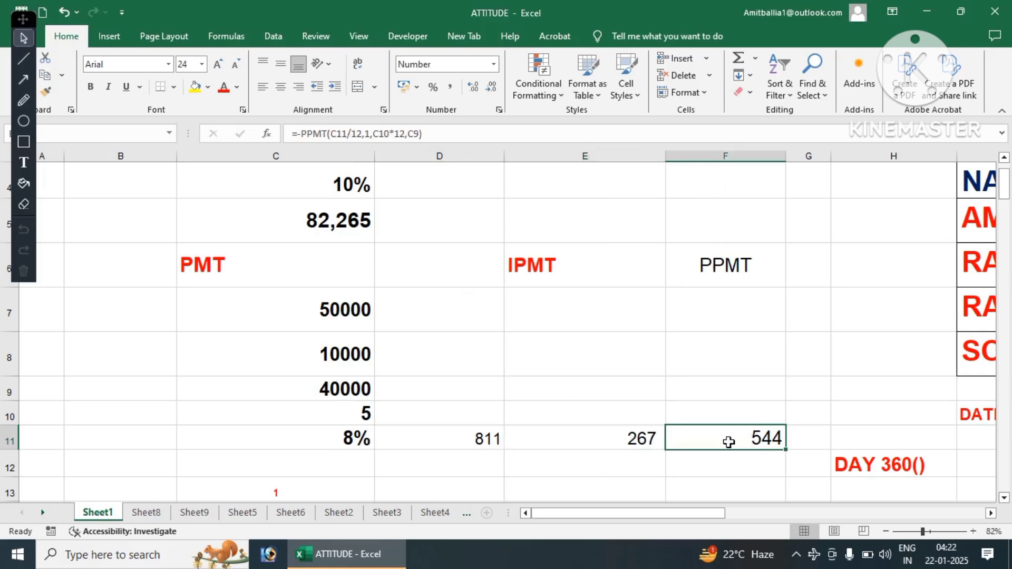
left_click(643, 441)
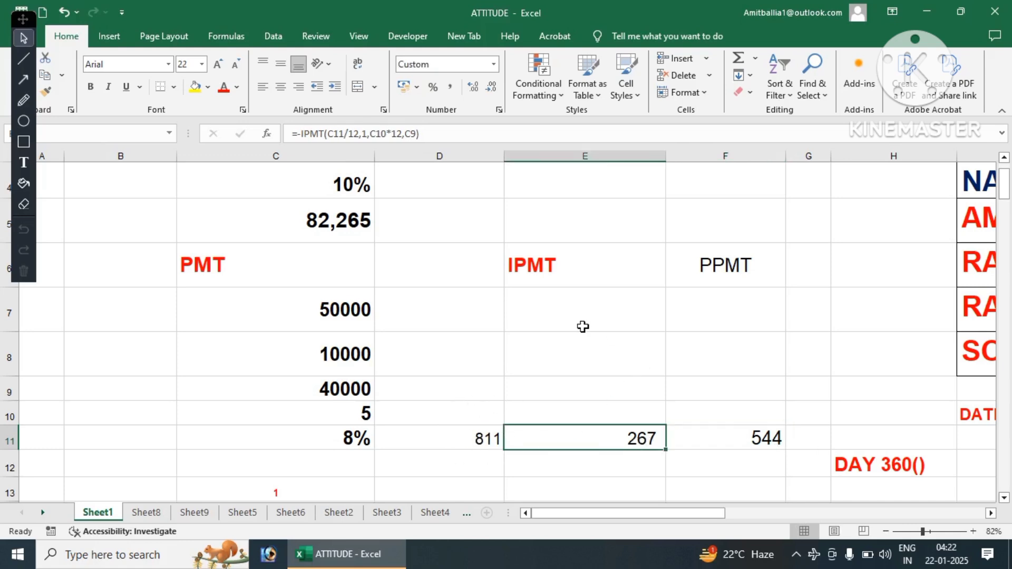
Step: Add the principal and interest portions in E8 with the formula =SUM(F11,E11)
left_click(576, 357)
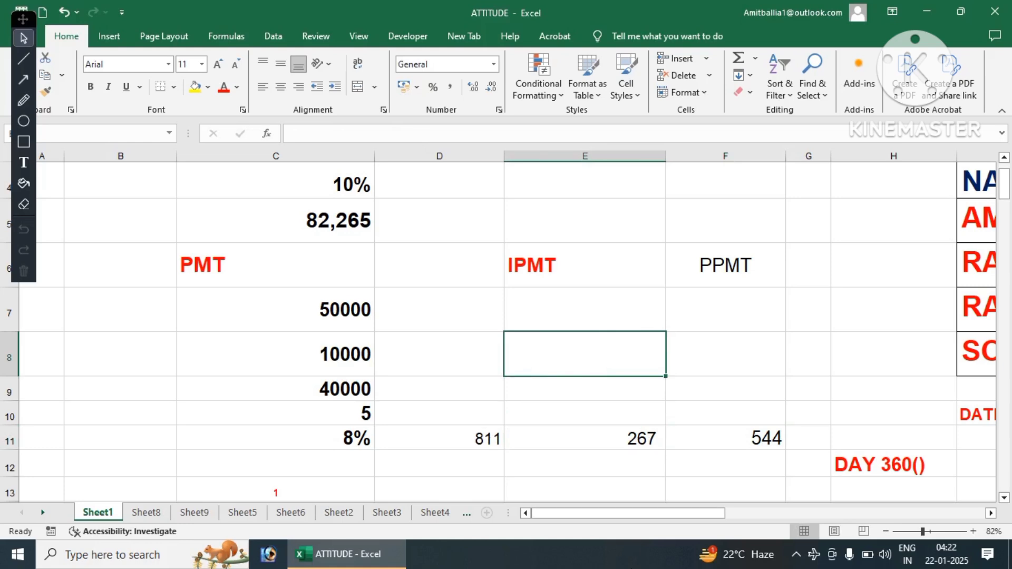
type("=SUM")
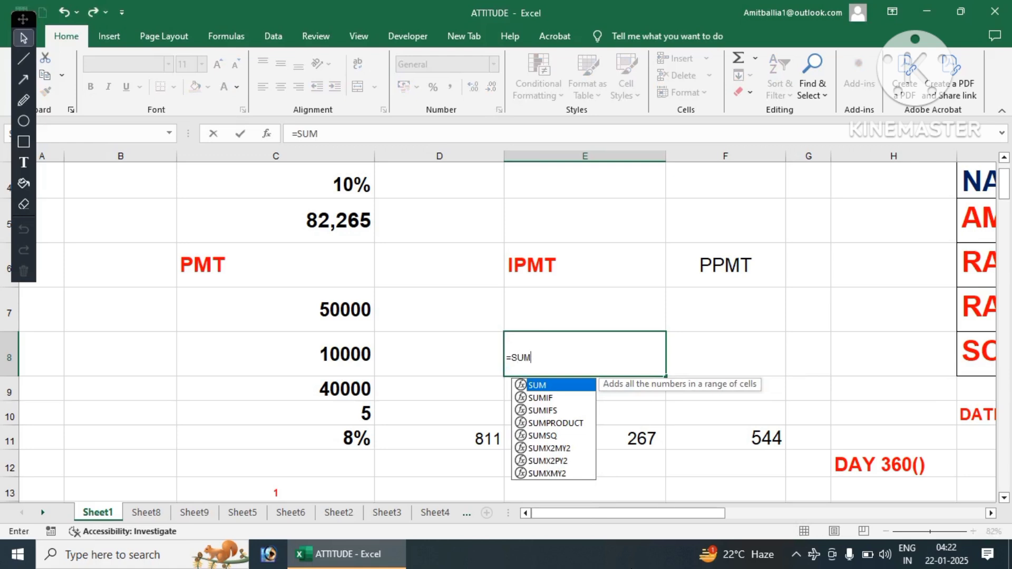
type("(")
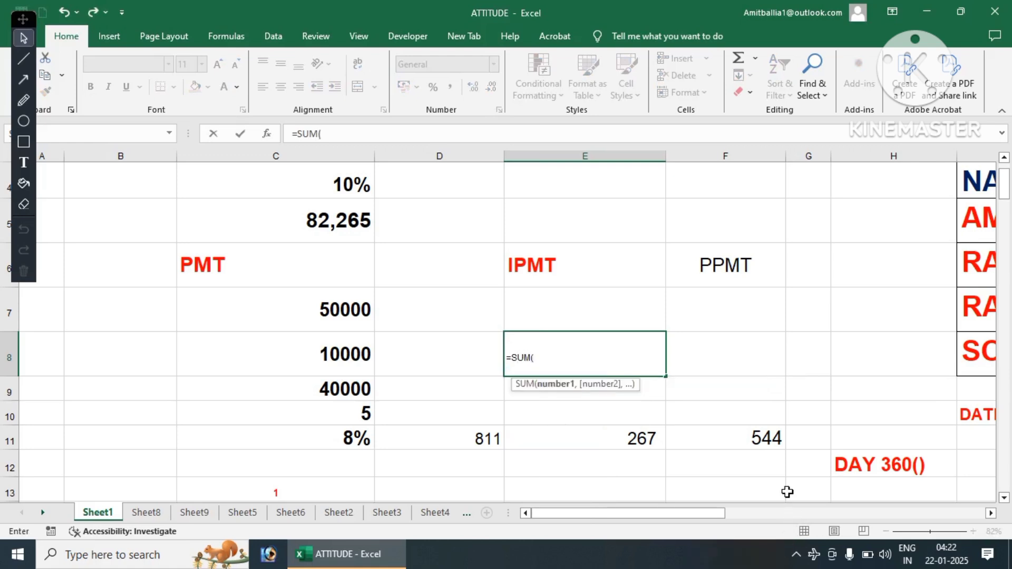
left_click(754, 441)
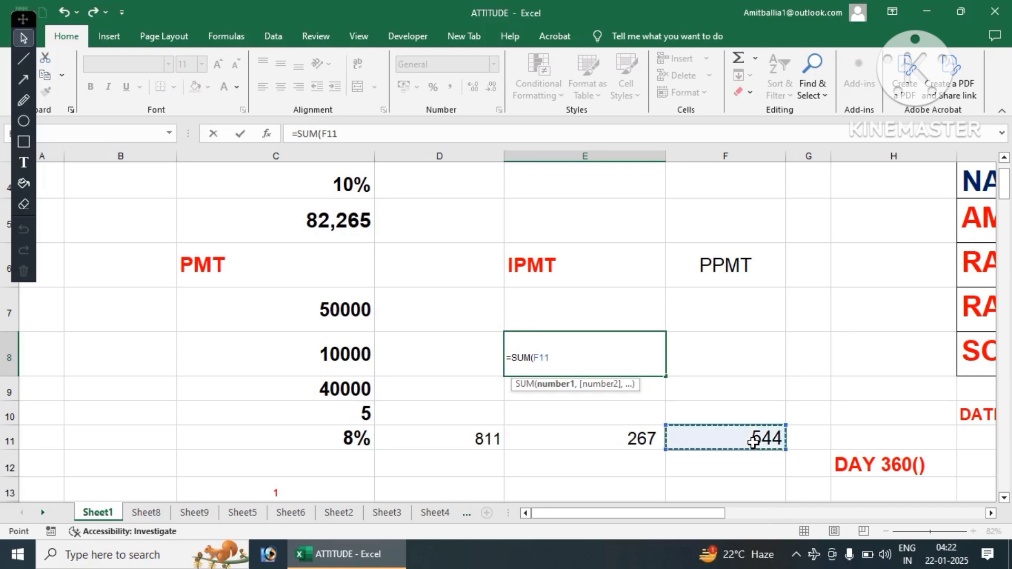
type(",")
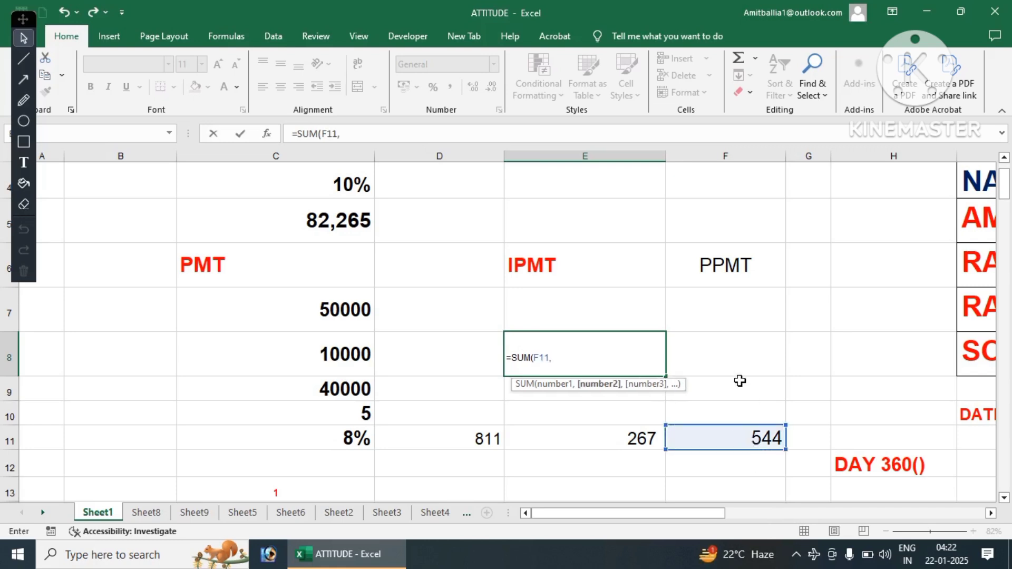
left_click(625, 441)
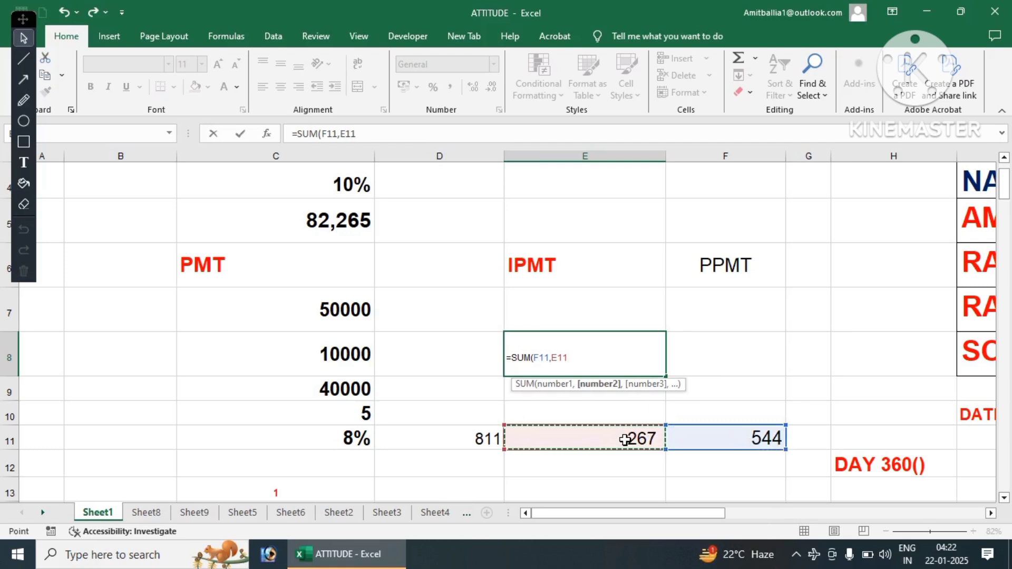
type(")")
key("Return")
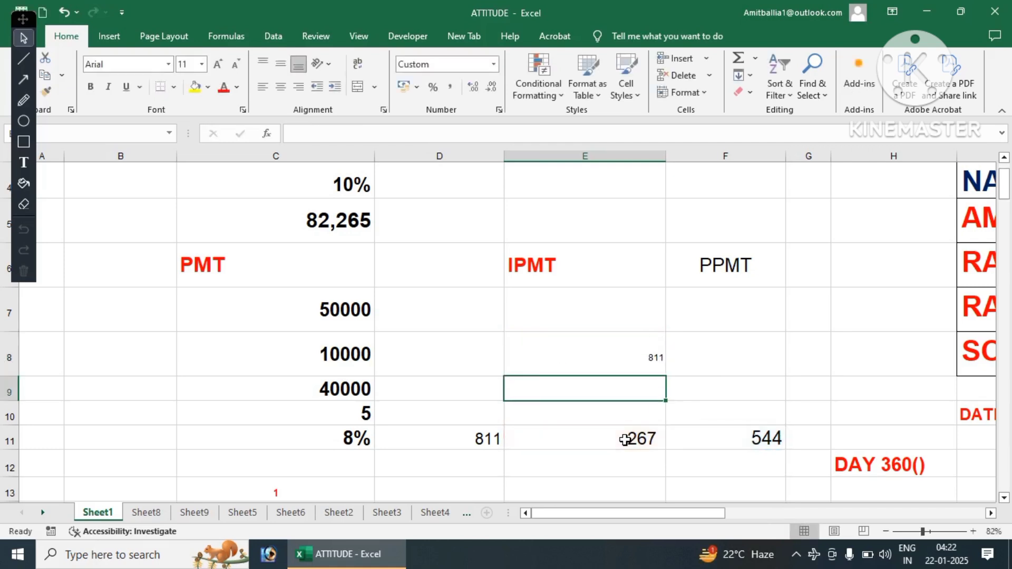
Step: Set the font size of the sum in E8 to 24
left_click(644, 347)
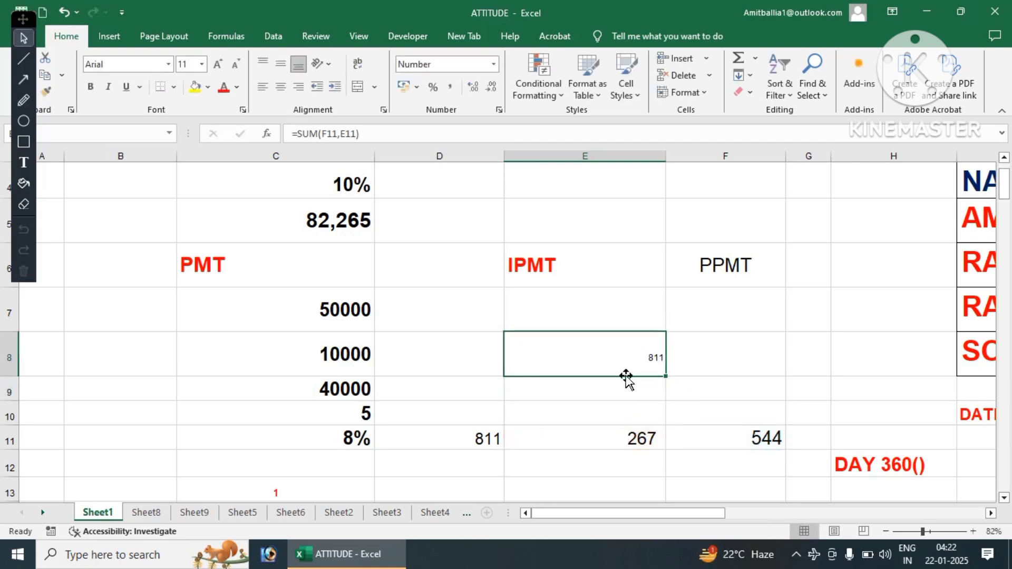
left_click(202, 64)
left_click(184, 222)
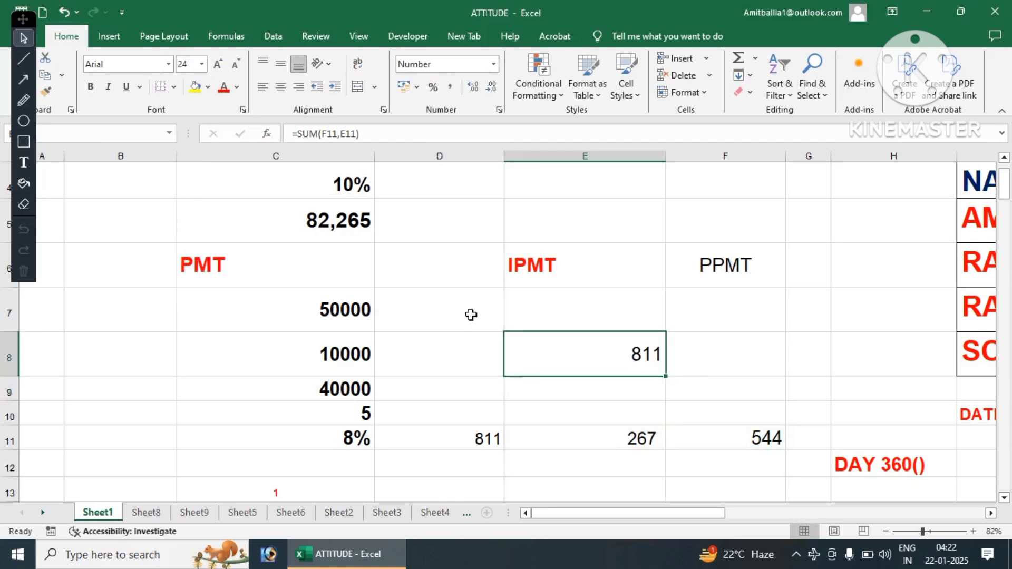
Step: Review the PMT, IPMT and PPMT formulas in D11, E11 and F11 together with the loan inputs and function headings above them
left_click(452, 446)
key("Down")
key("Down")
left_click(463, 442)
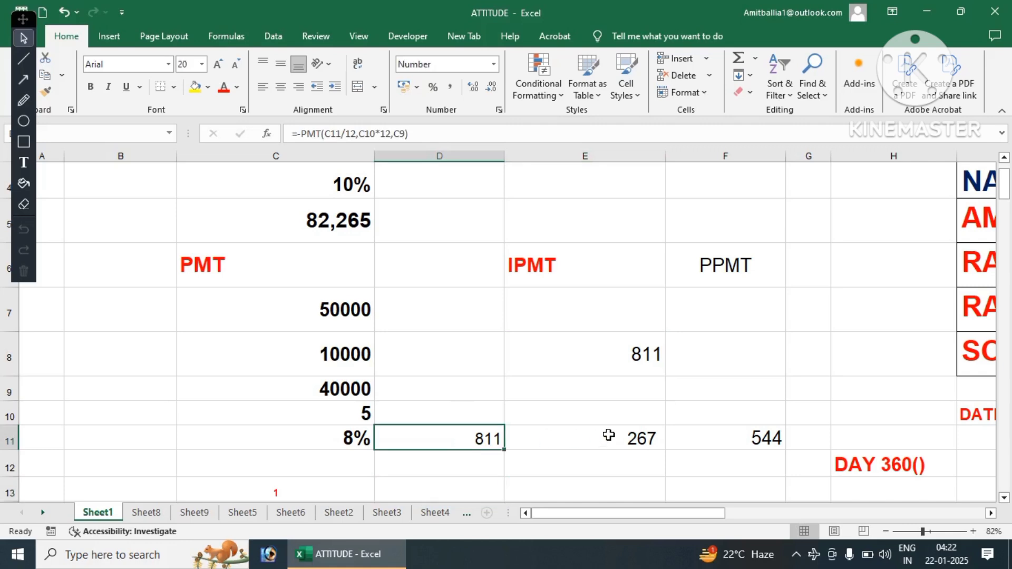
left_click(604, 437)
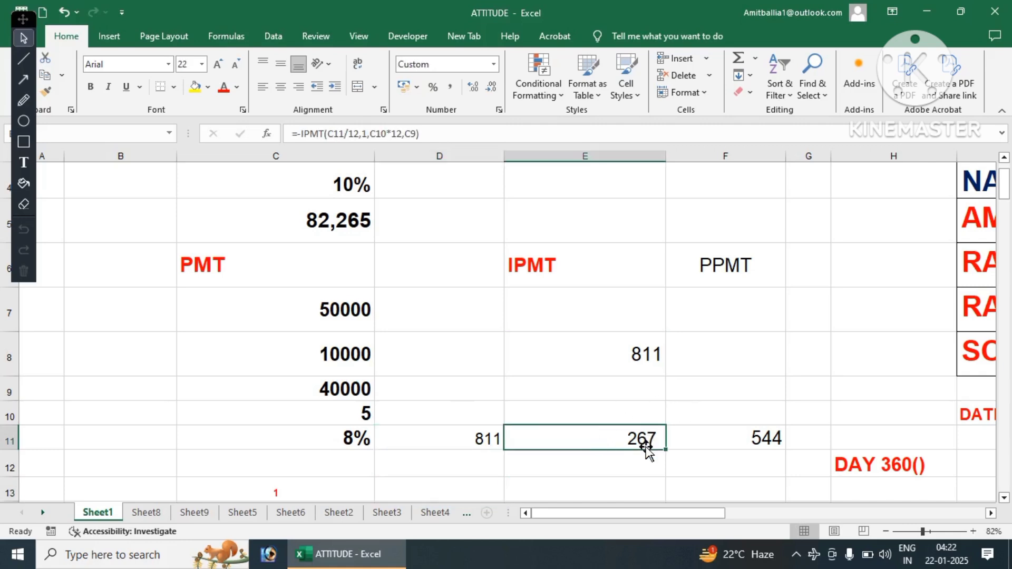
left_click(744, 433)
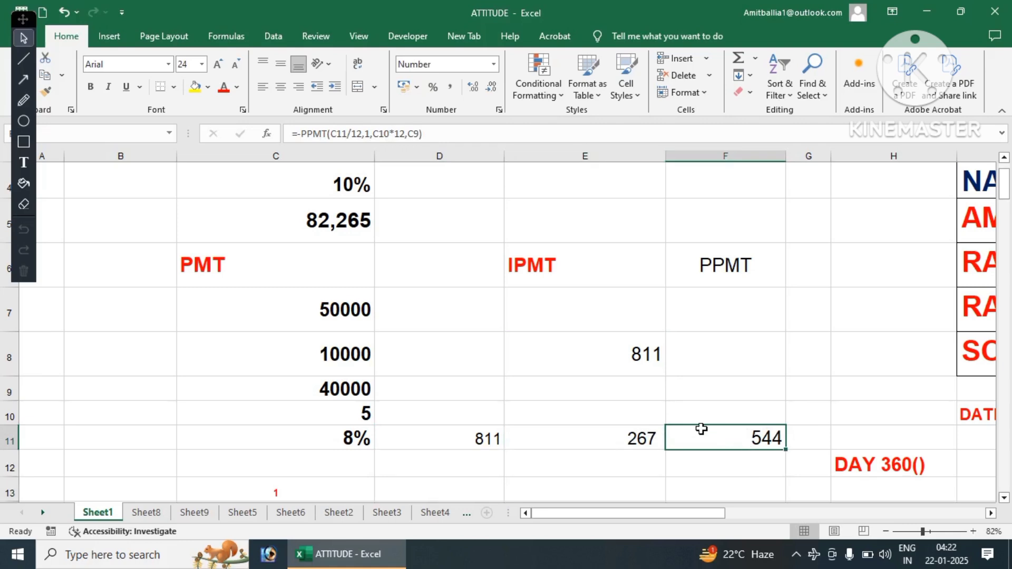
left_click(270, 302)
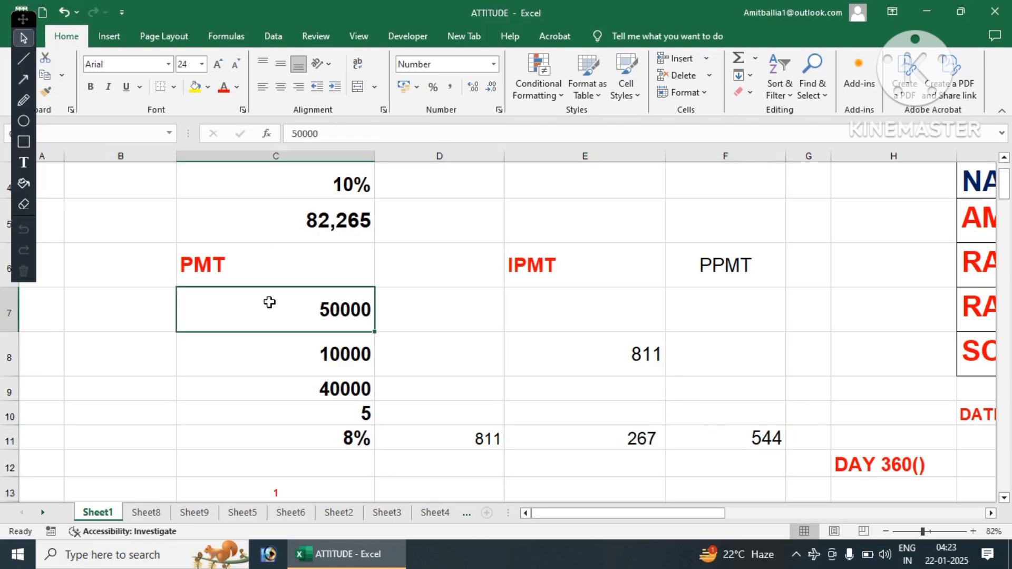
left_click(547, 262)
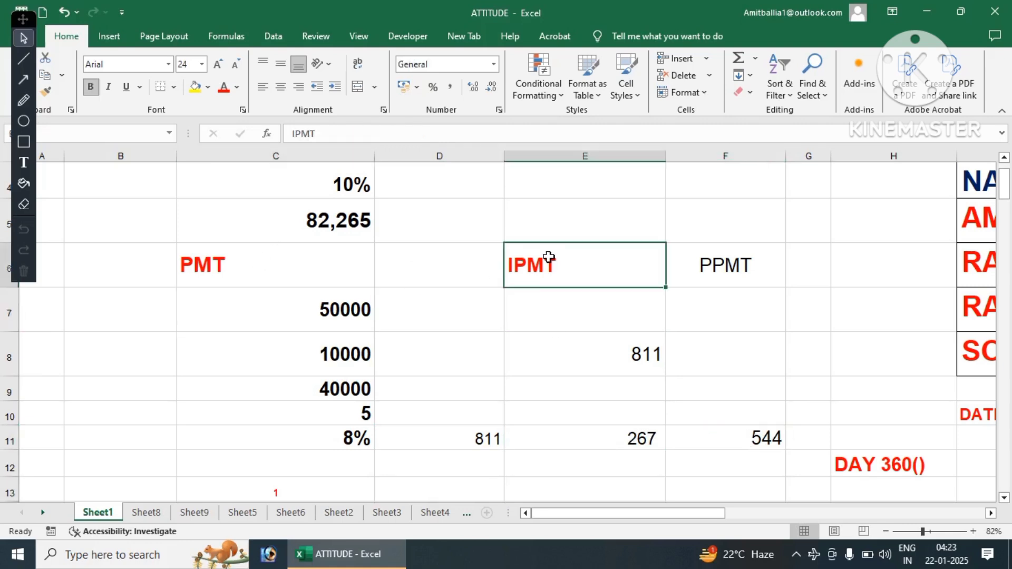
left_click(739, 265)
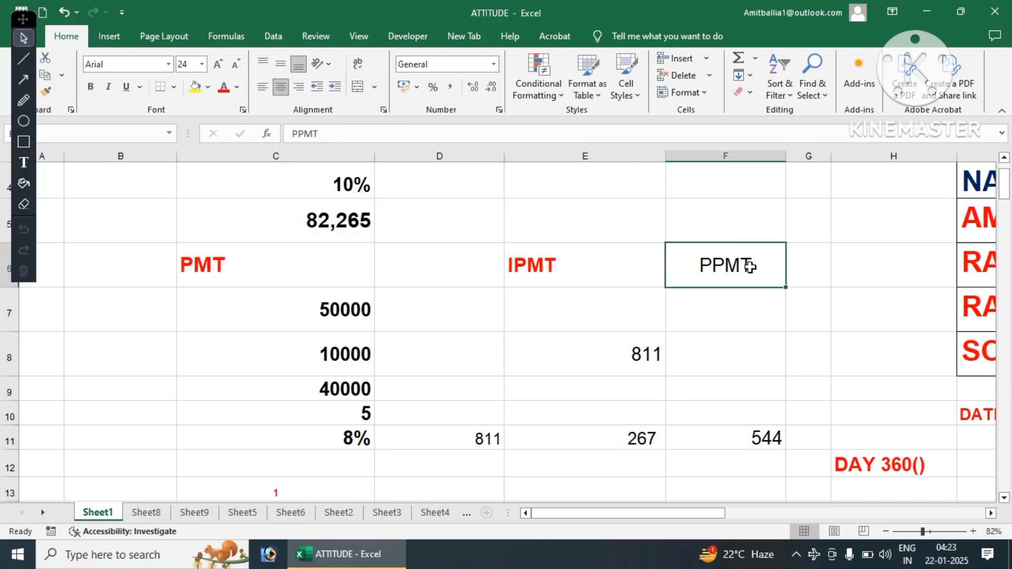